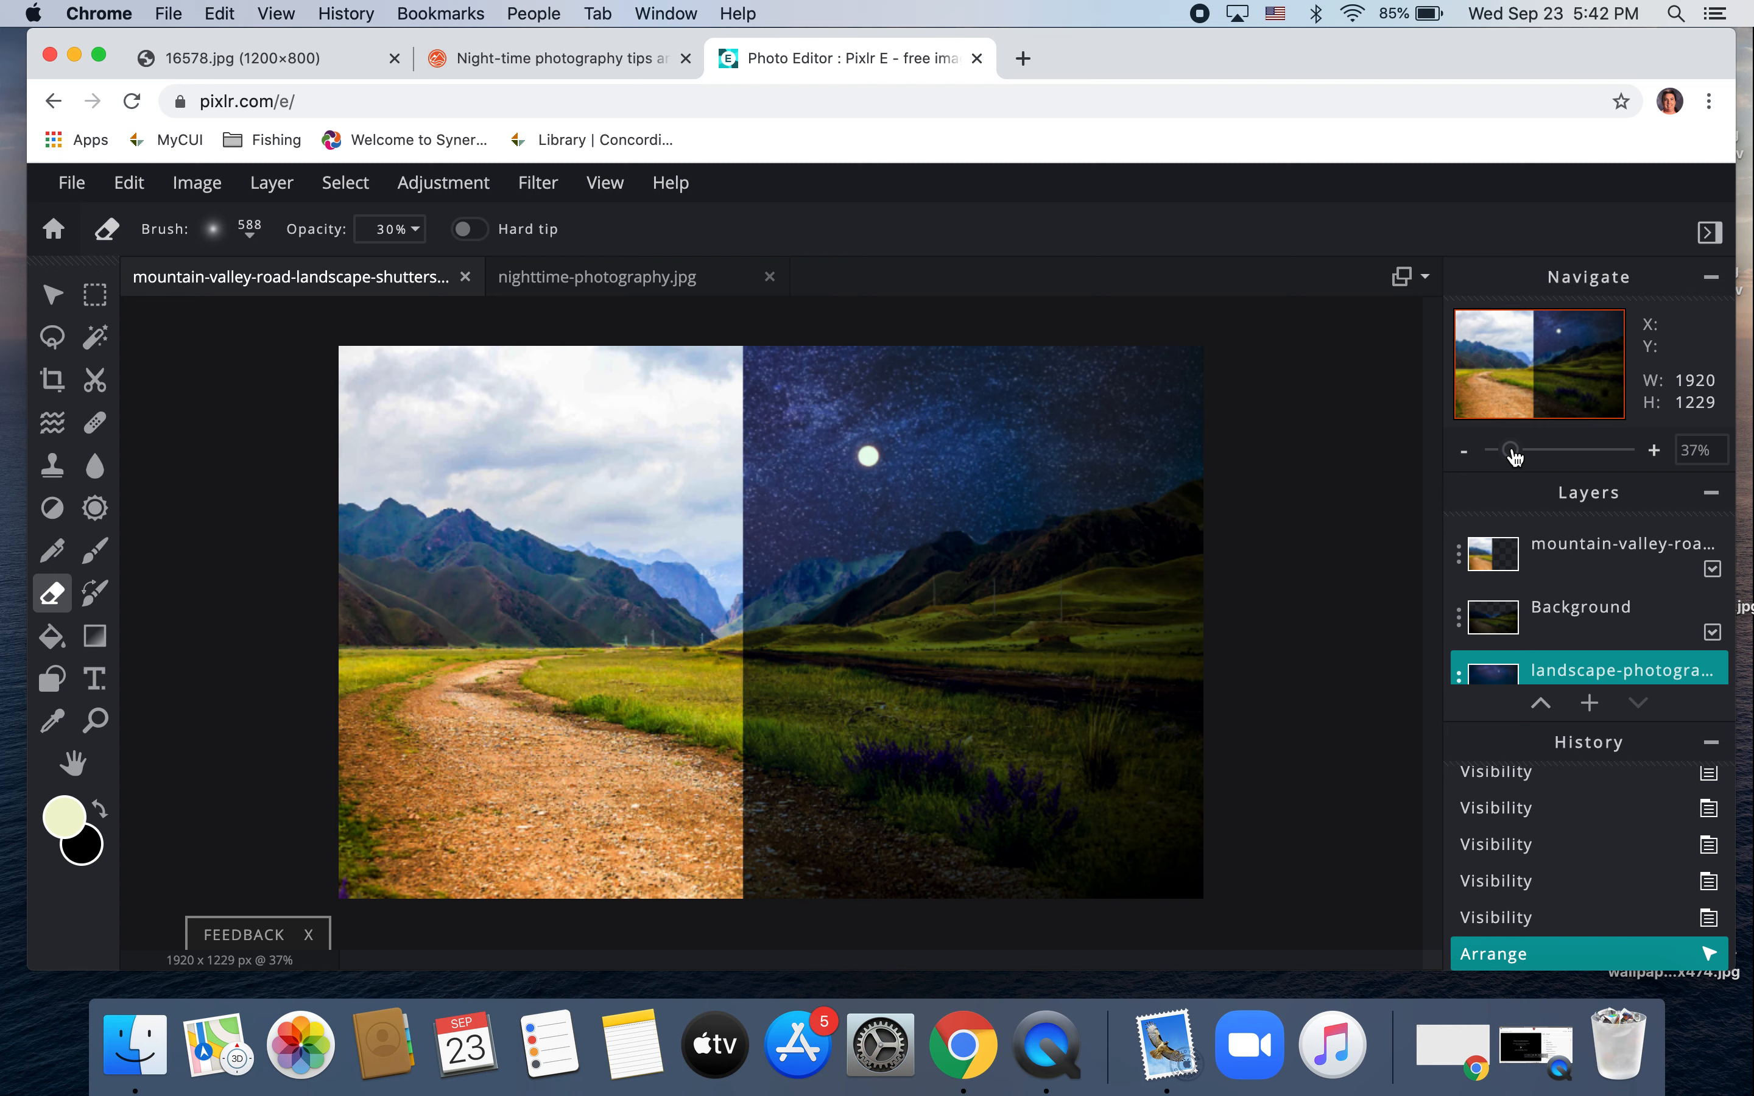
Step: Compare the day-to-night example, the blended nighttime-photography.jpg, and the original daytime meadow and Milky Way photos in the other browser tabs
{"action": "left_click", "coordinate": [665, 286]}
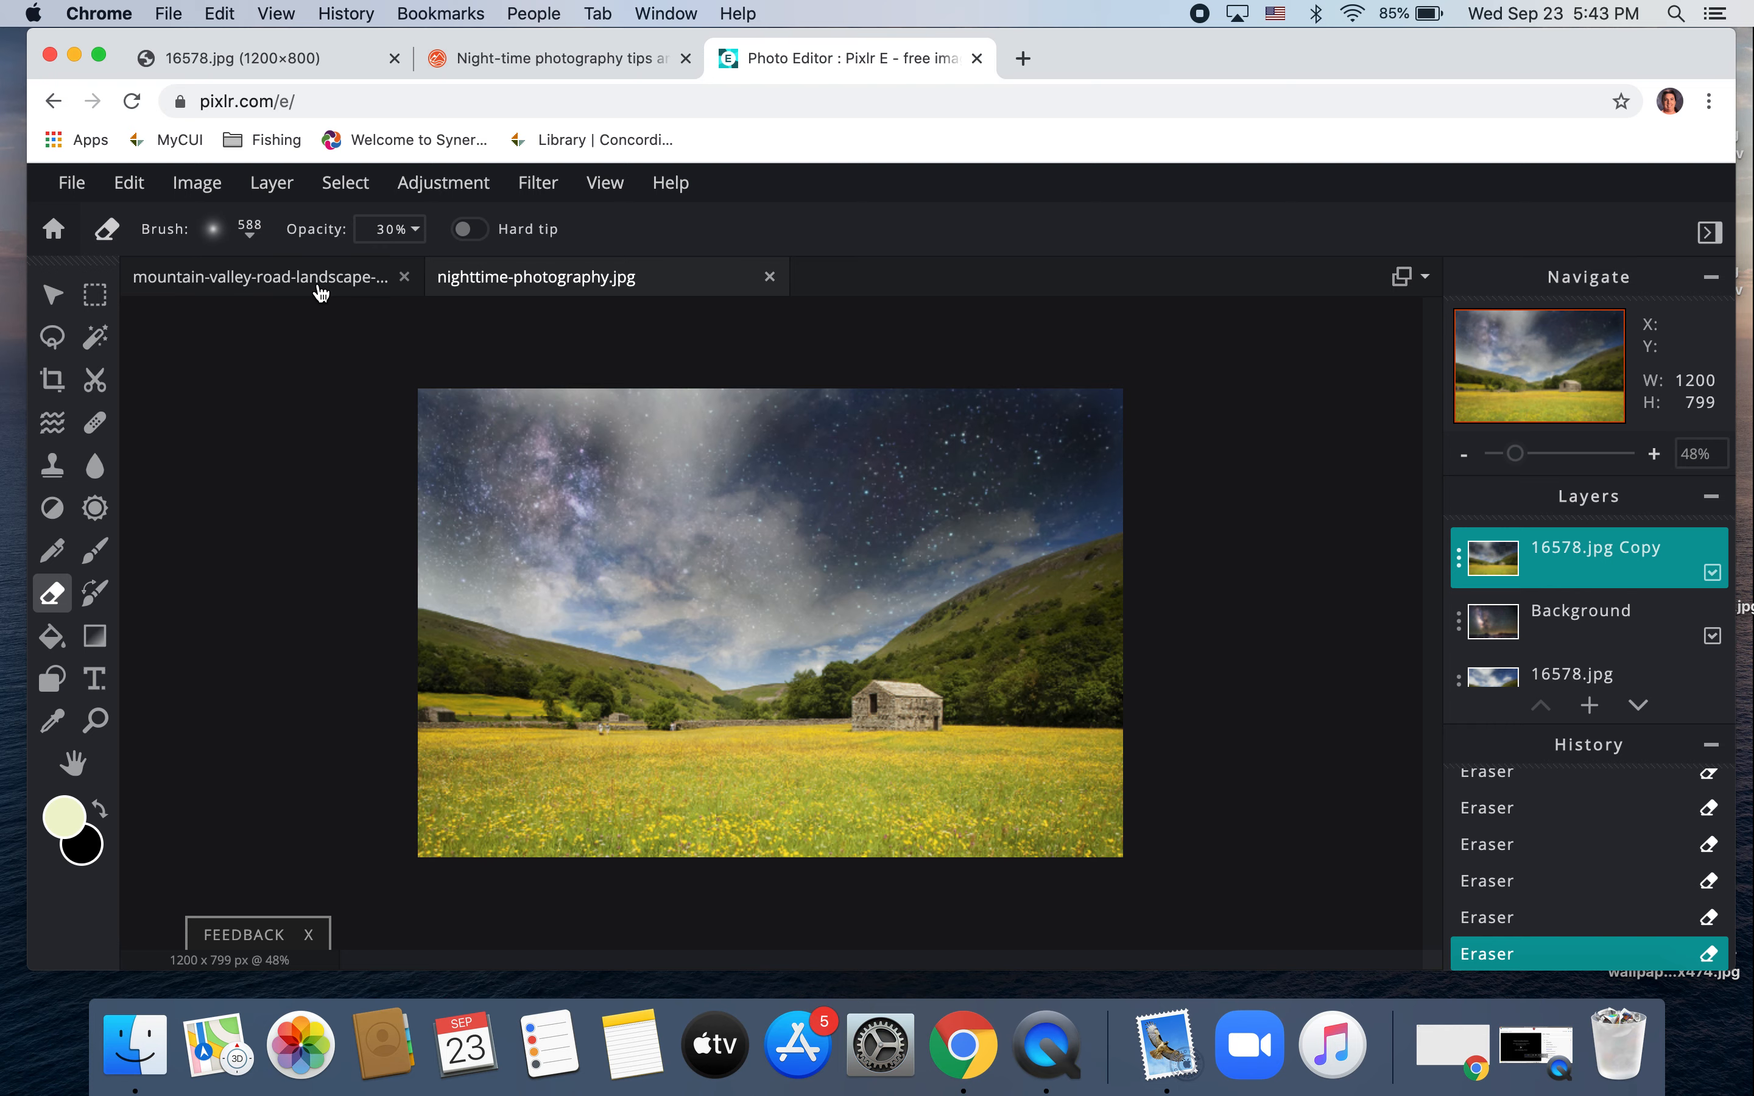
{"action": "left_click", "coordinate": [321, 293]}
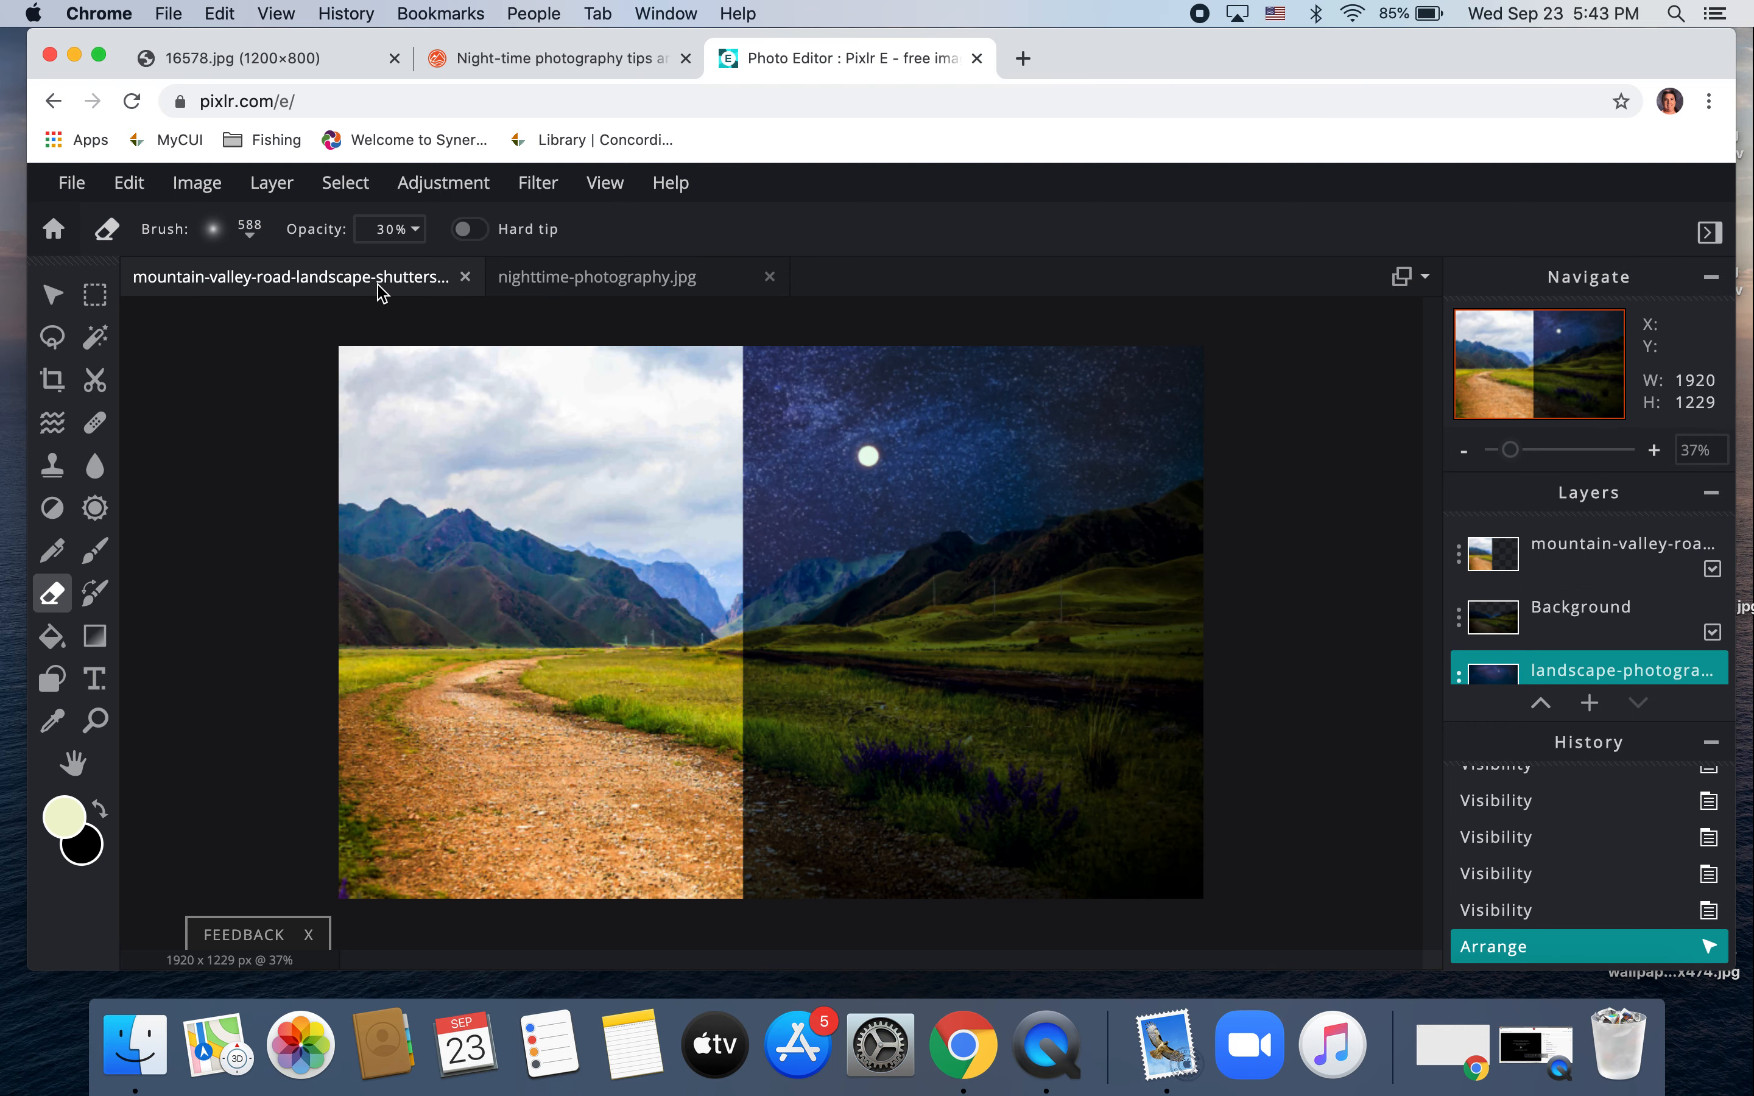
{"action": "left_click", "coordinate": [569, 283]}
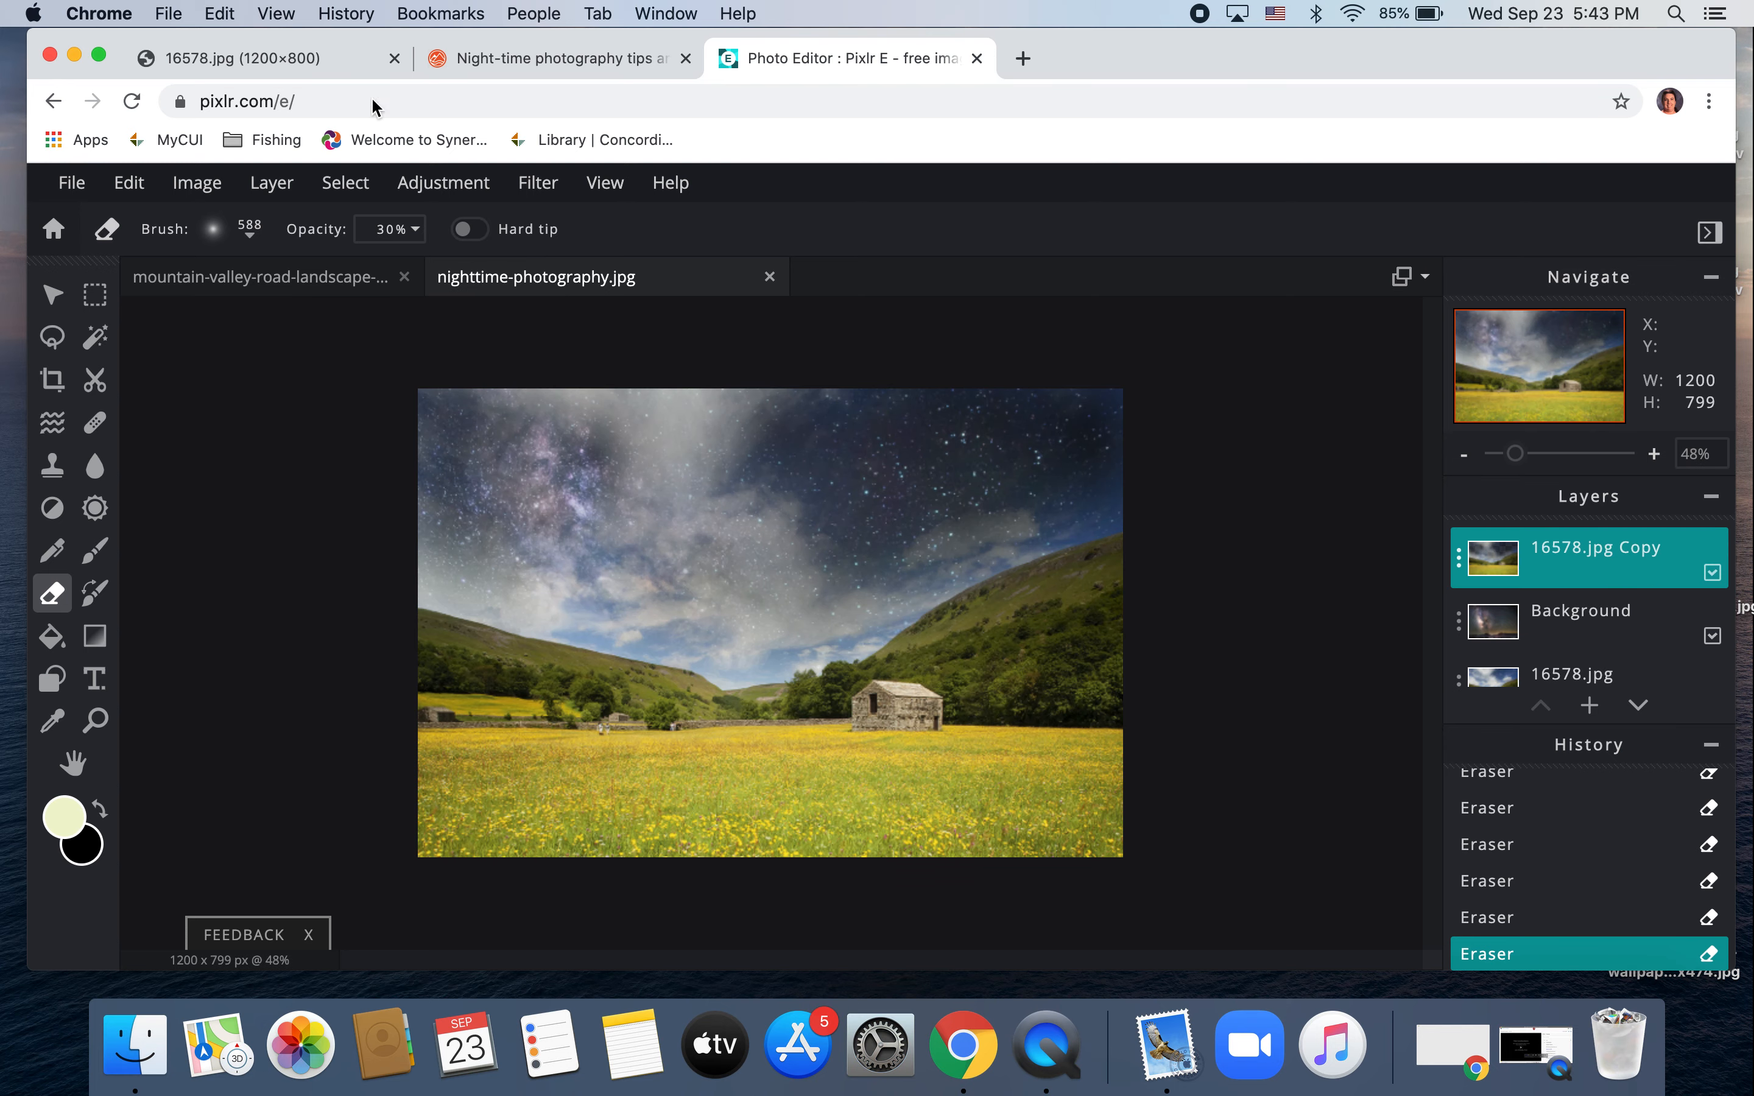
{"action": "left_click", "coordinate": [297, 61]}
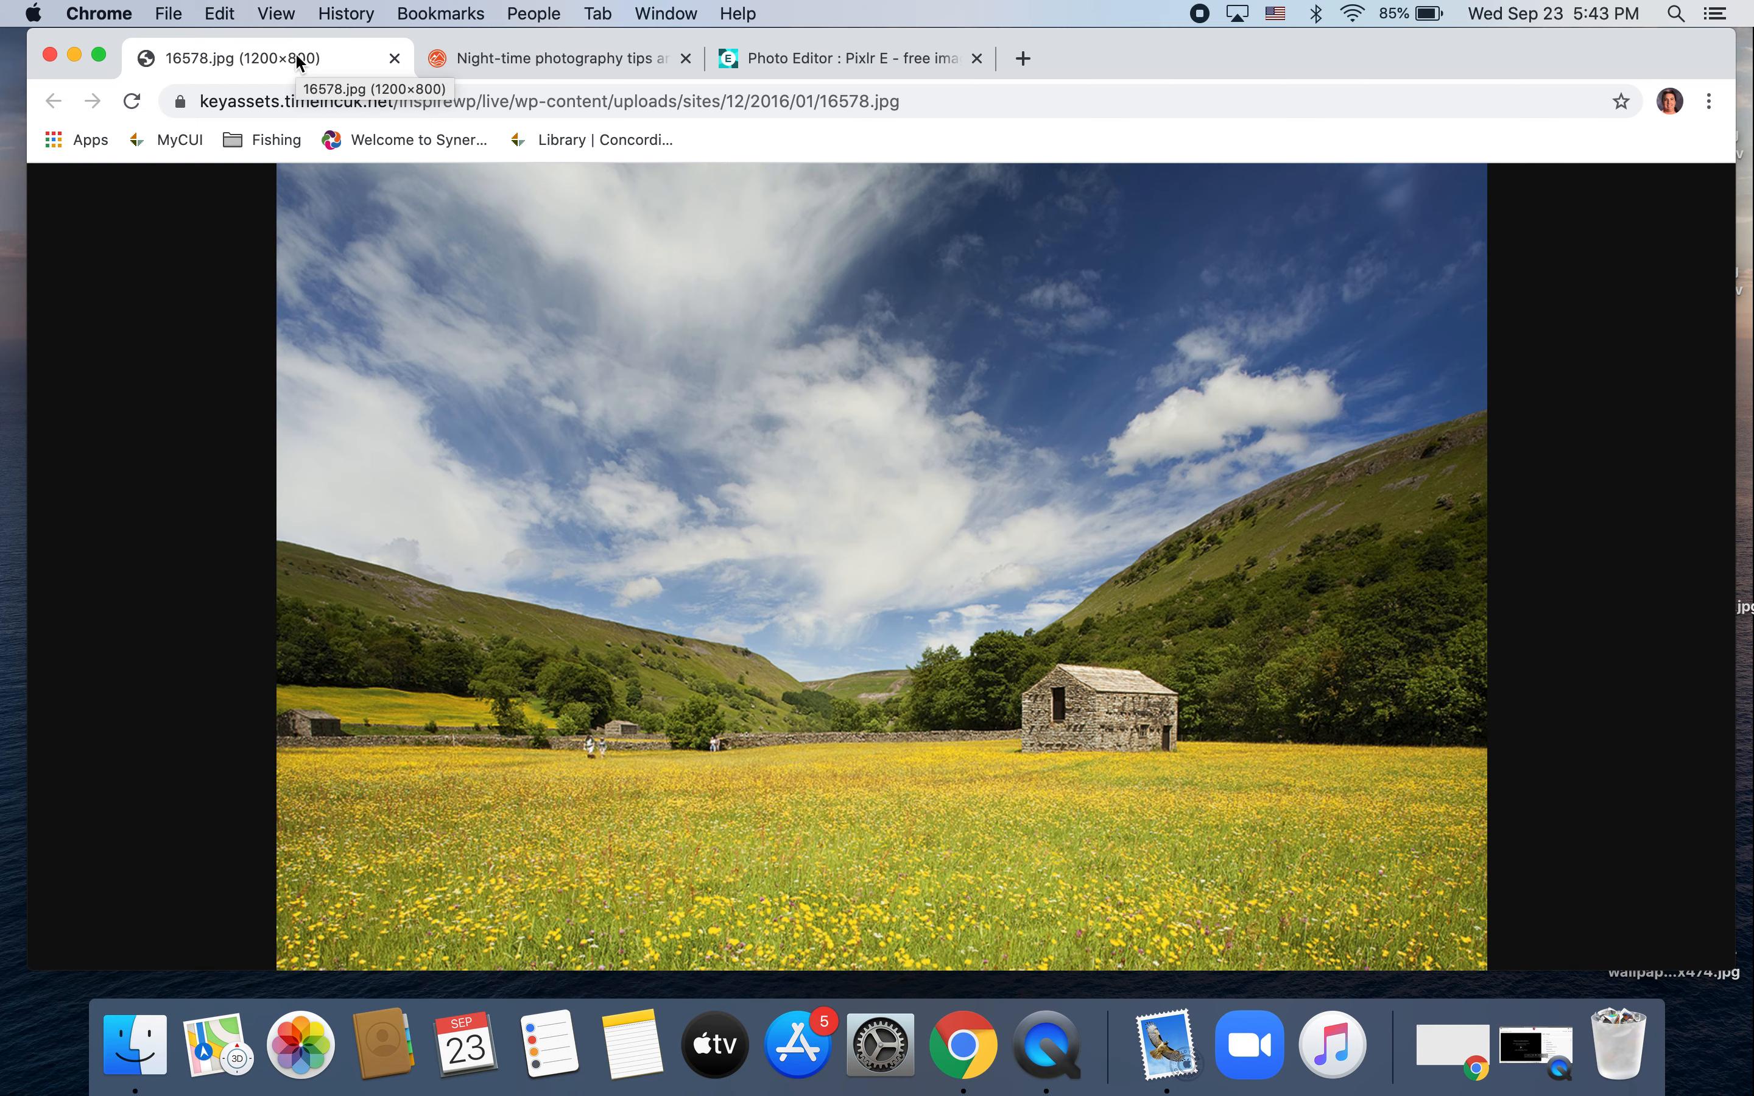
{"action": "left_click", "coordinate": [461, 60]}
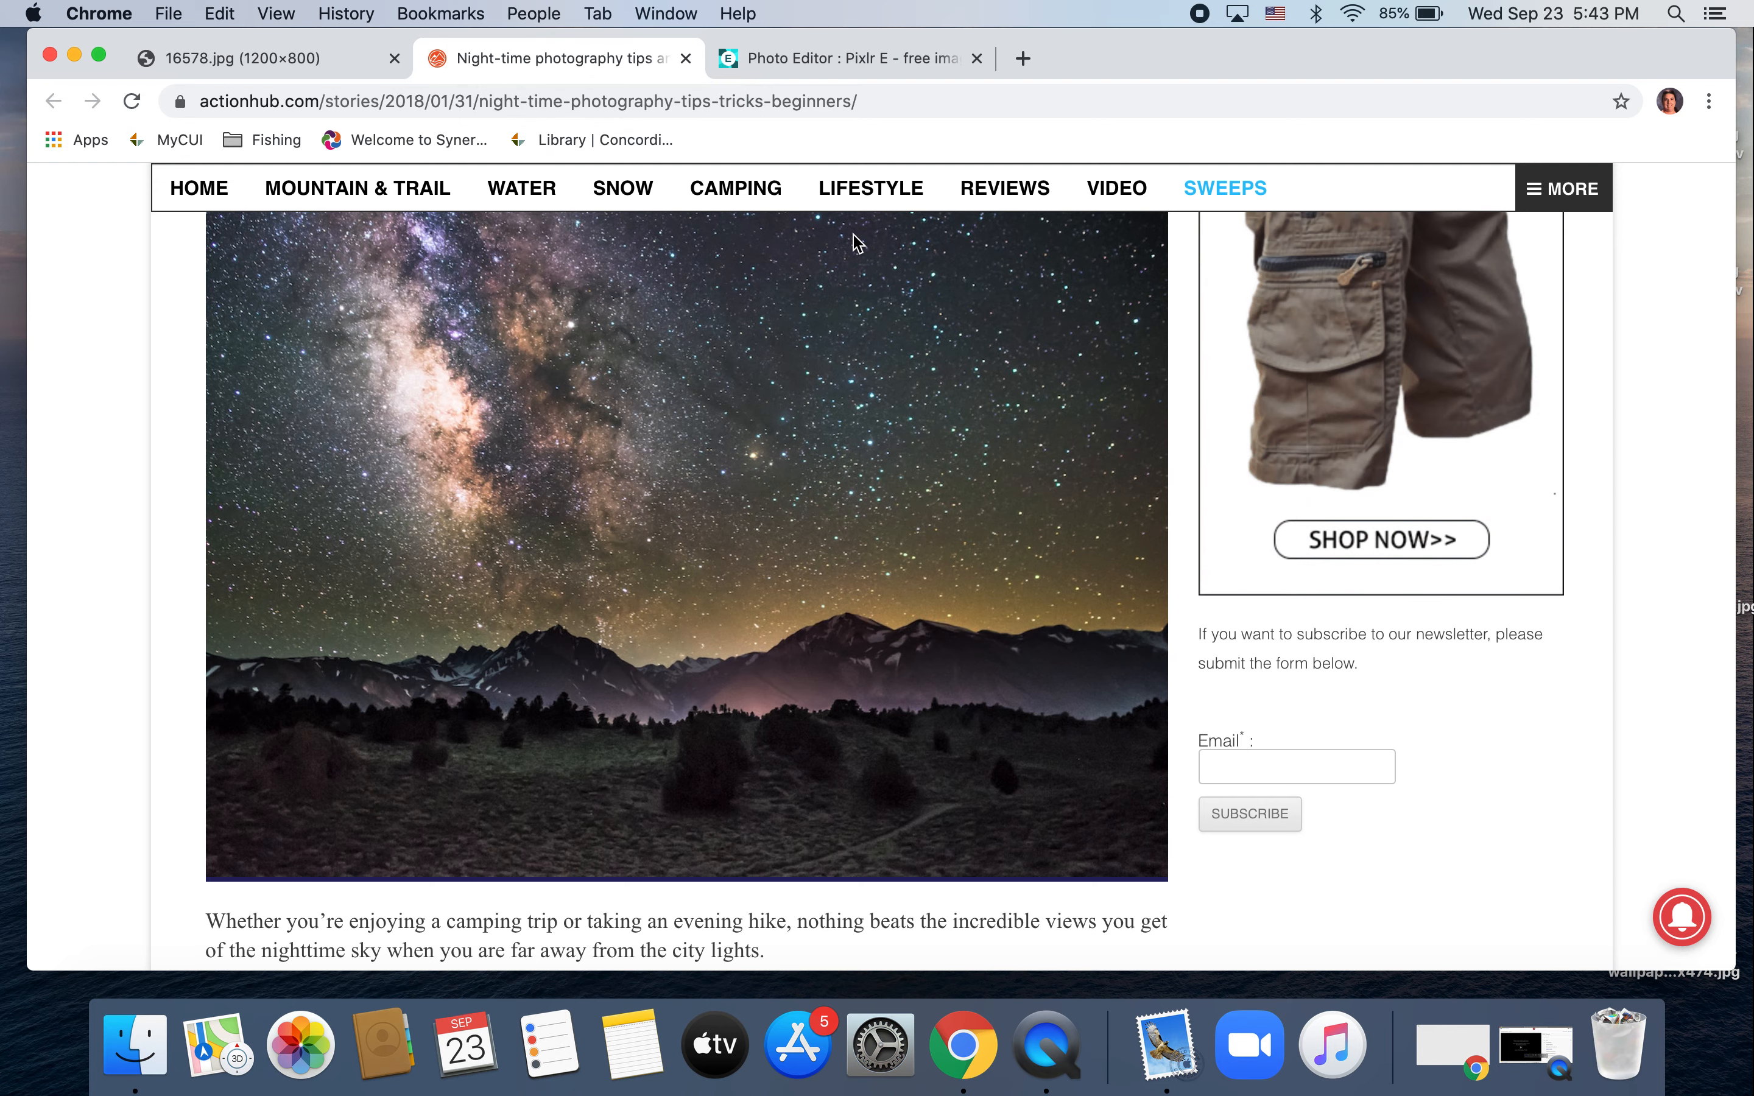
{"action": "left_click", "coordinate": [275, 61]}
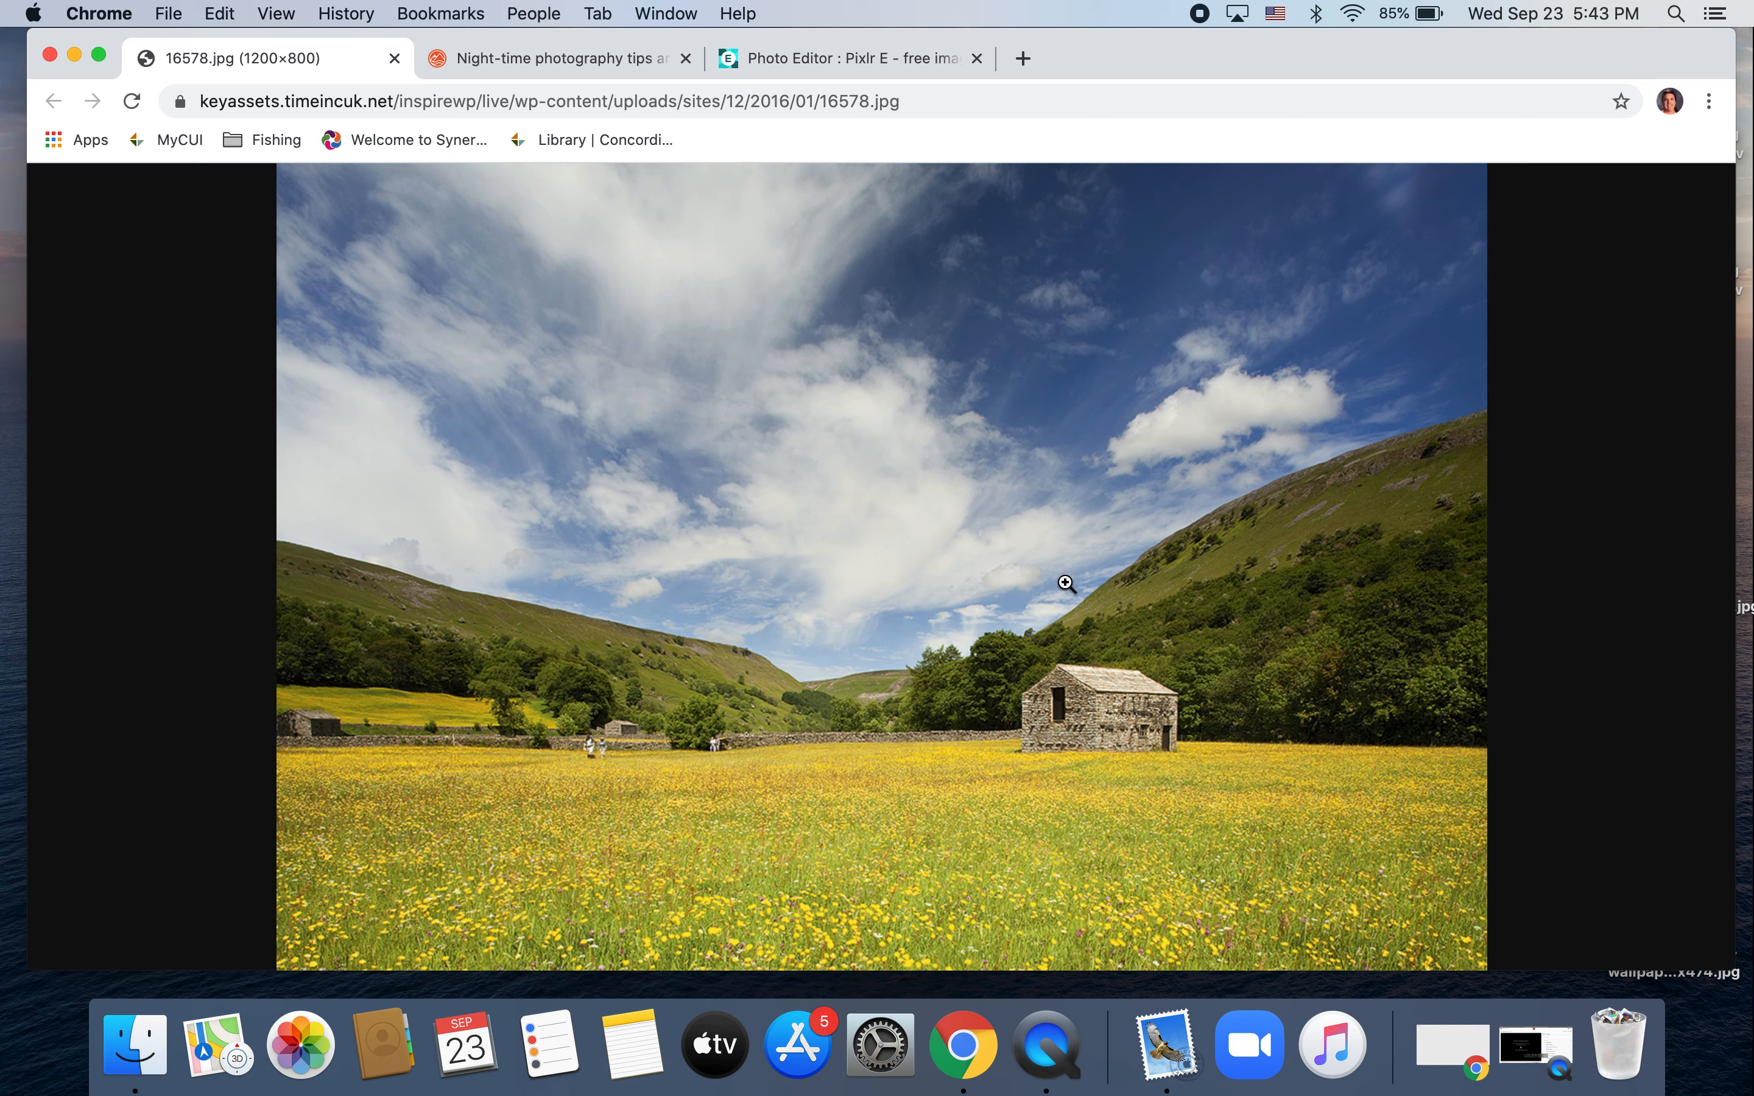
{"action": "left_click", "coordinate": [837, 61]}
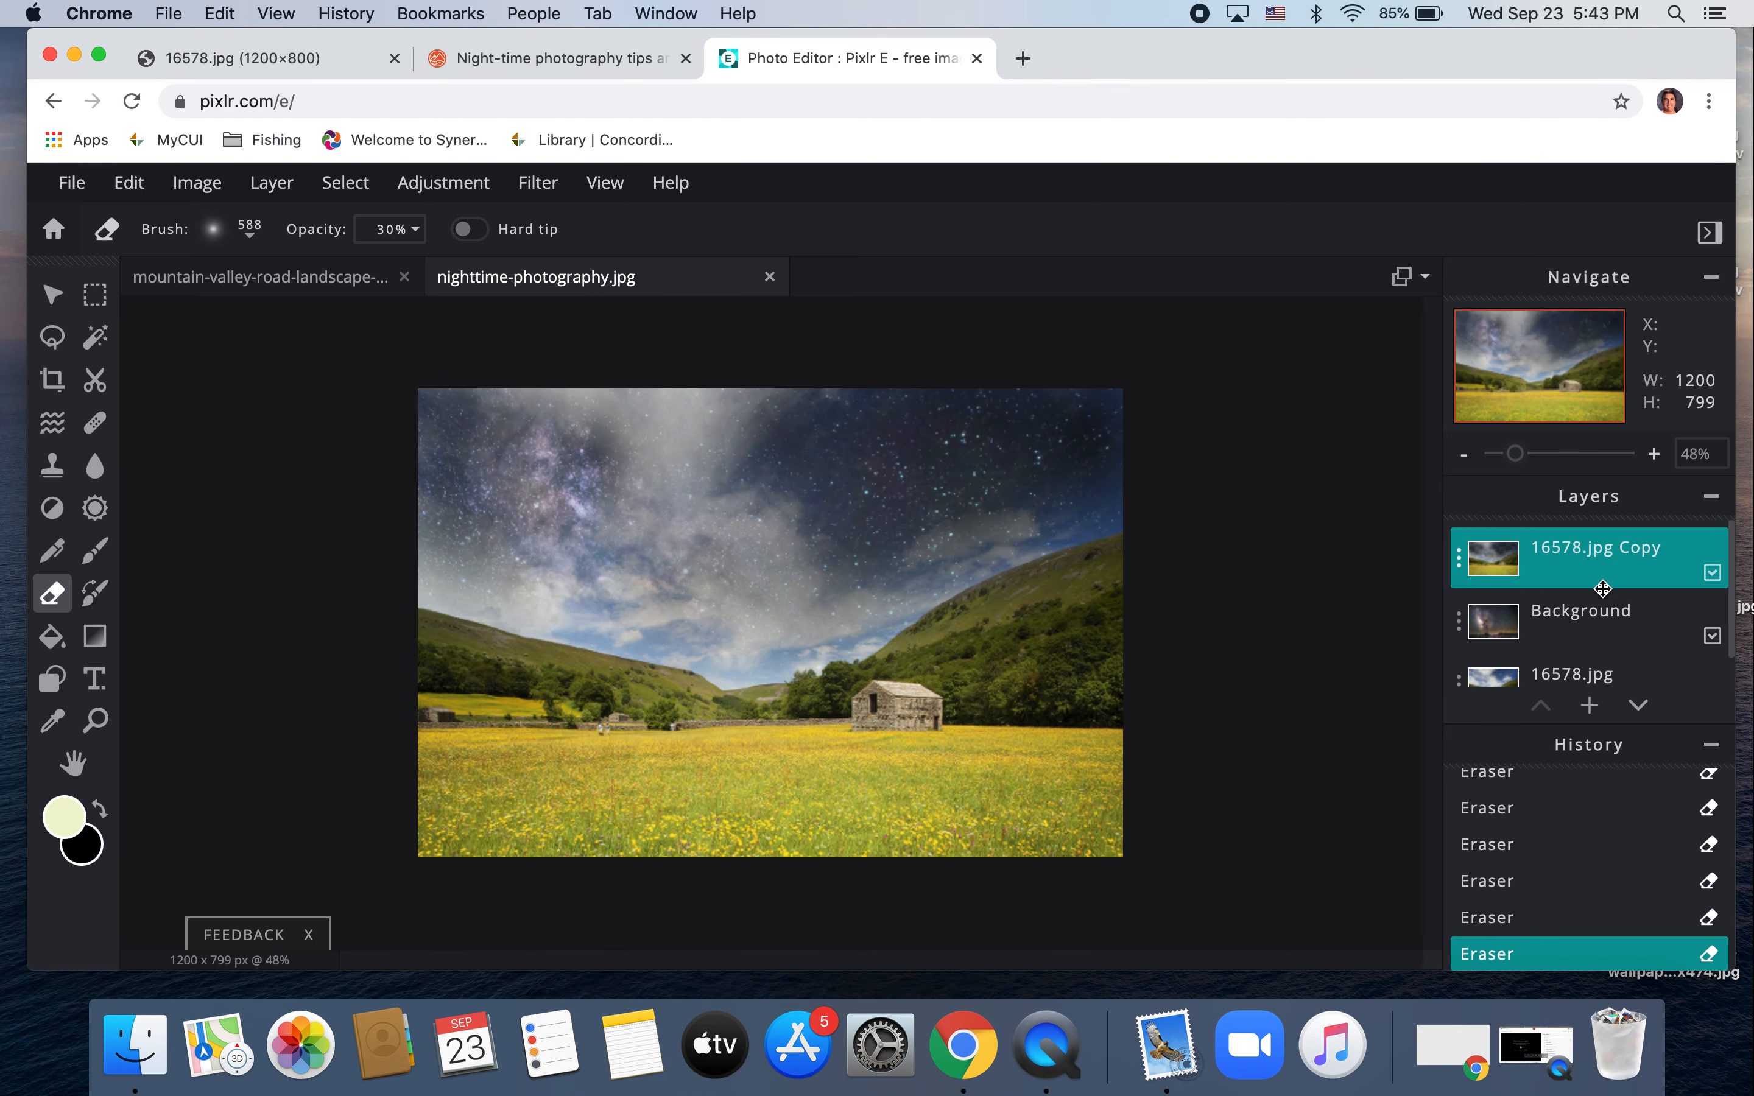
Step: Look through the layer stack and view the settings of the 16578.jpg Copy layer
{"action": "scroll", "coordinate": [1535, 573], "scroll_direction": "down", "scroll_amount": 1}
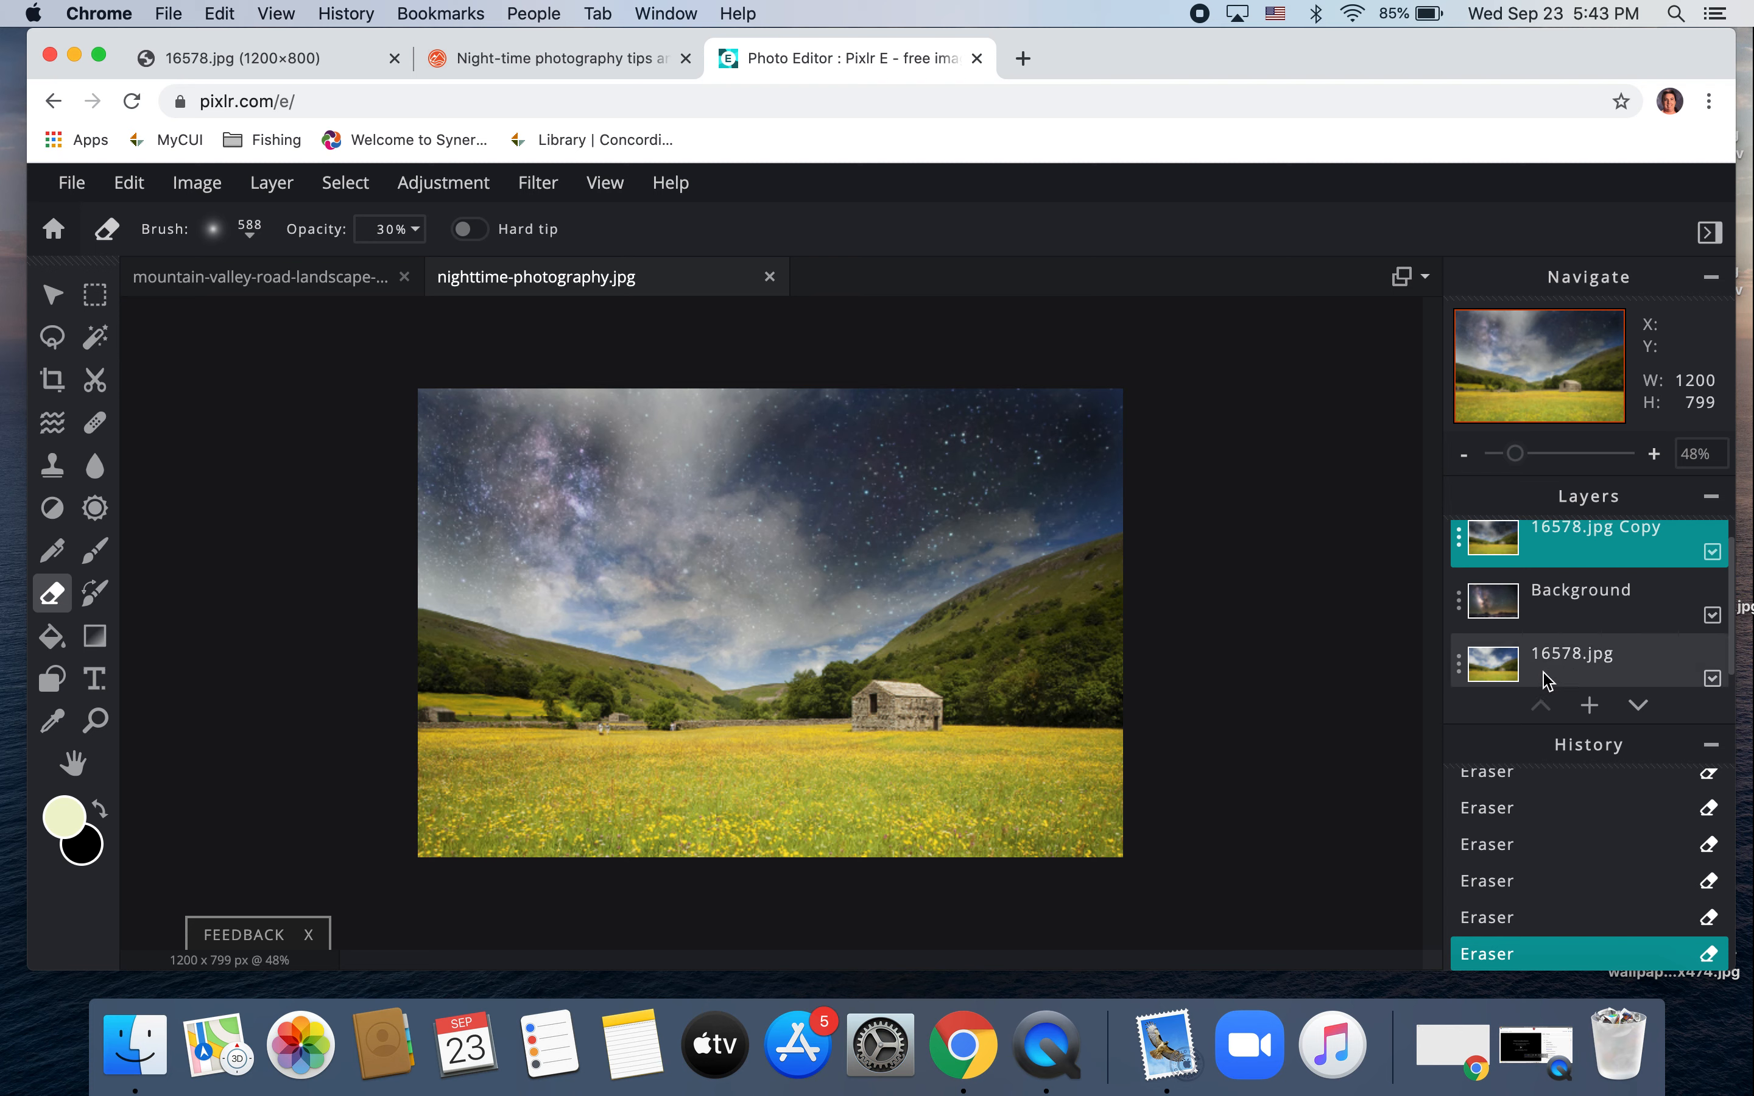
{"action": "left_click", "coordinate": [1459, 544]}
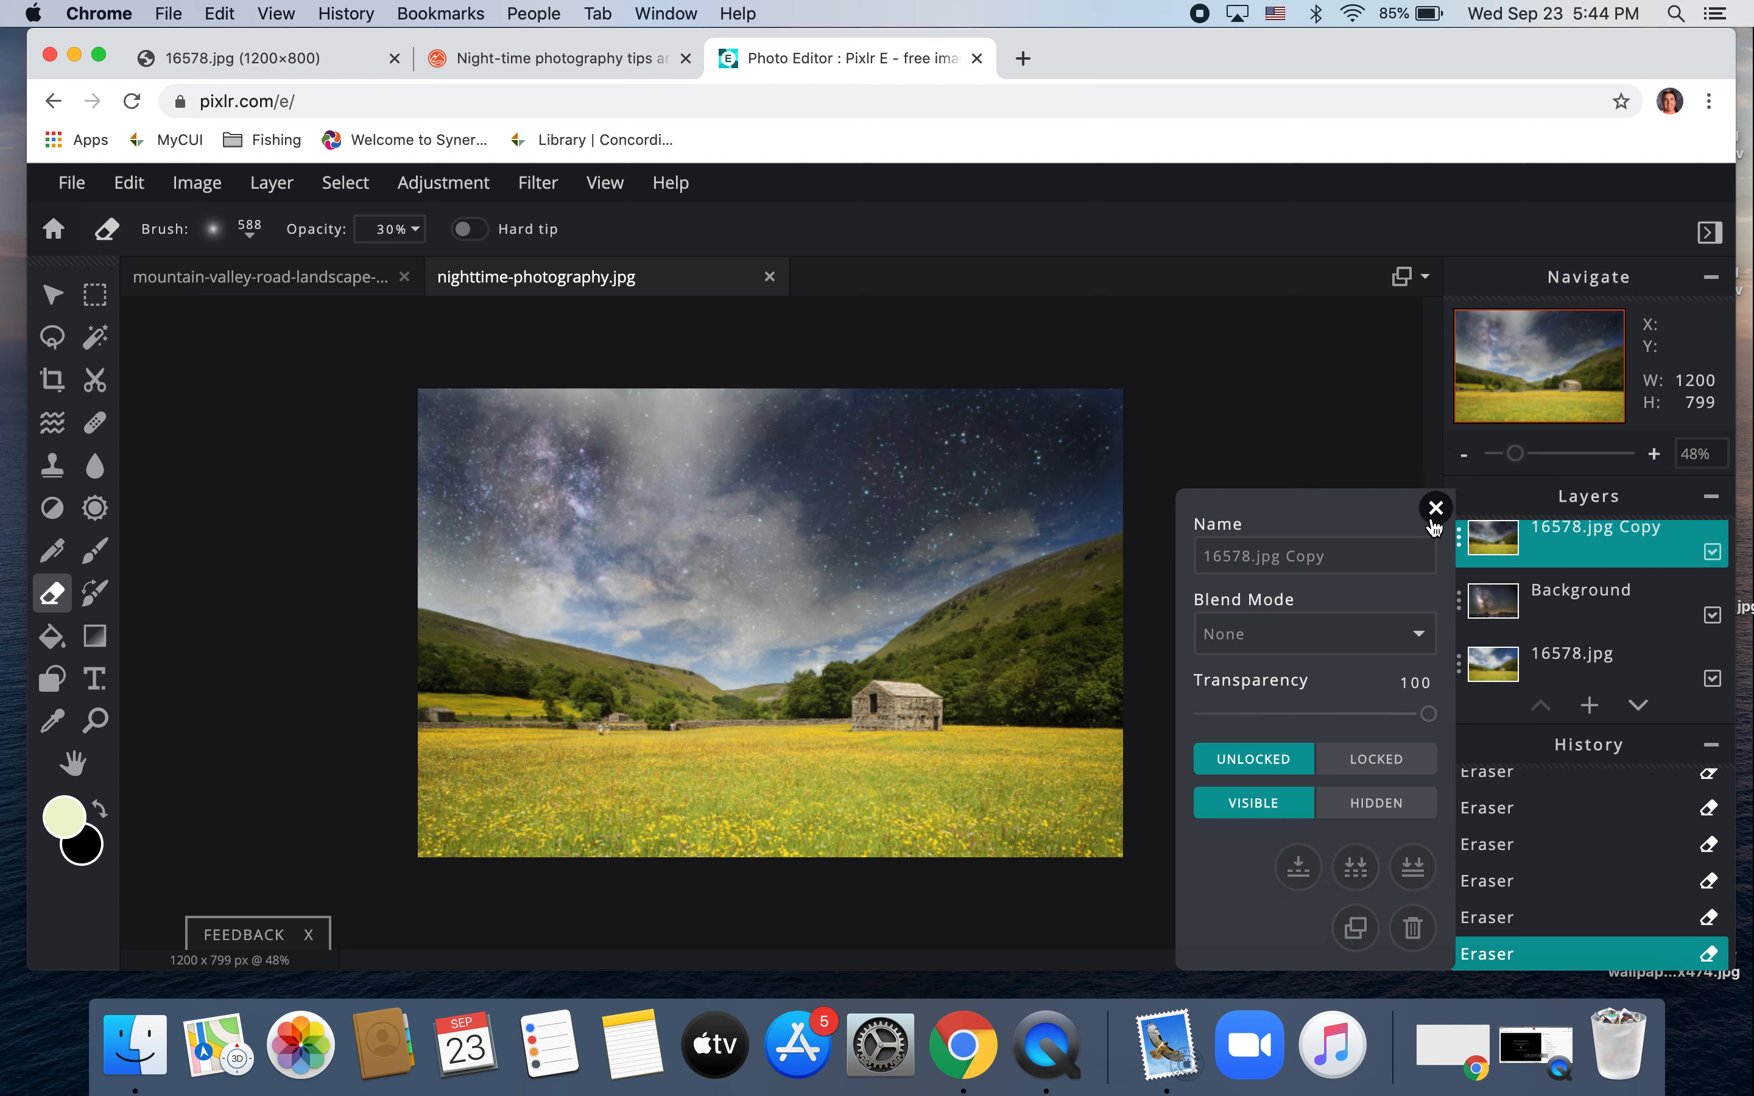
{"action": "left_click", "coordinate": [1437, 508]}
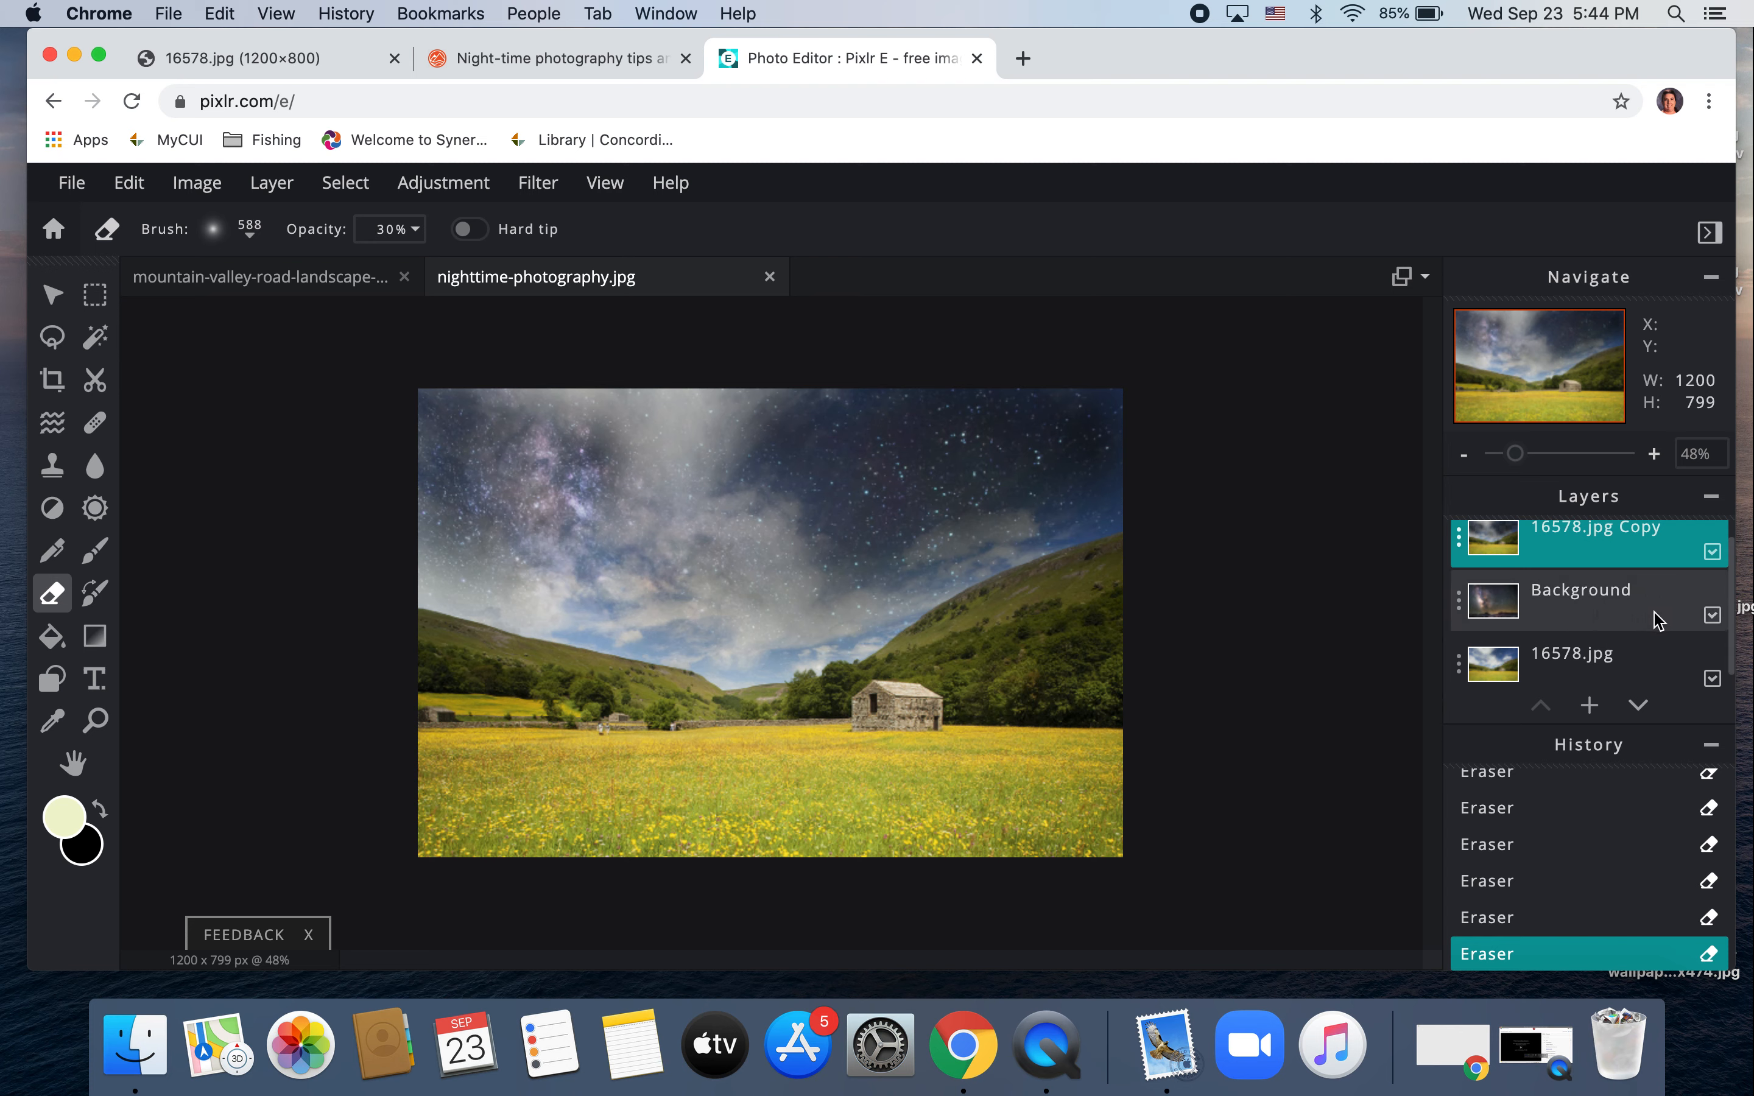
Step: Lock the position of the Background layer, unlock it again, and check its layer settings
{"action": "left_click", "coordinate": [1460, 601]}
{"action": "left_click", "coordinate": [1374, 755]}
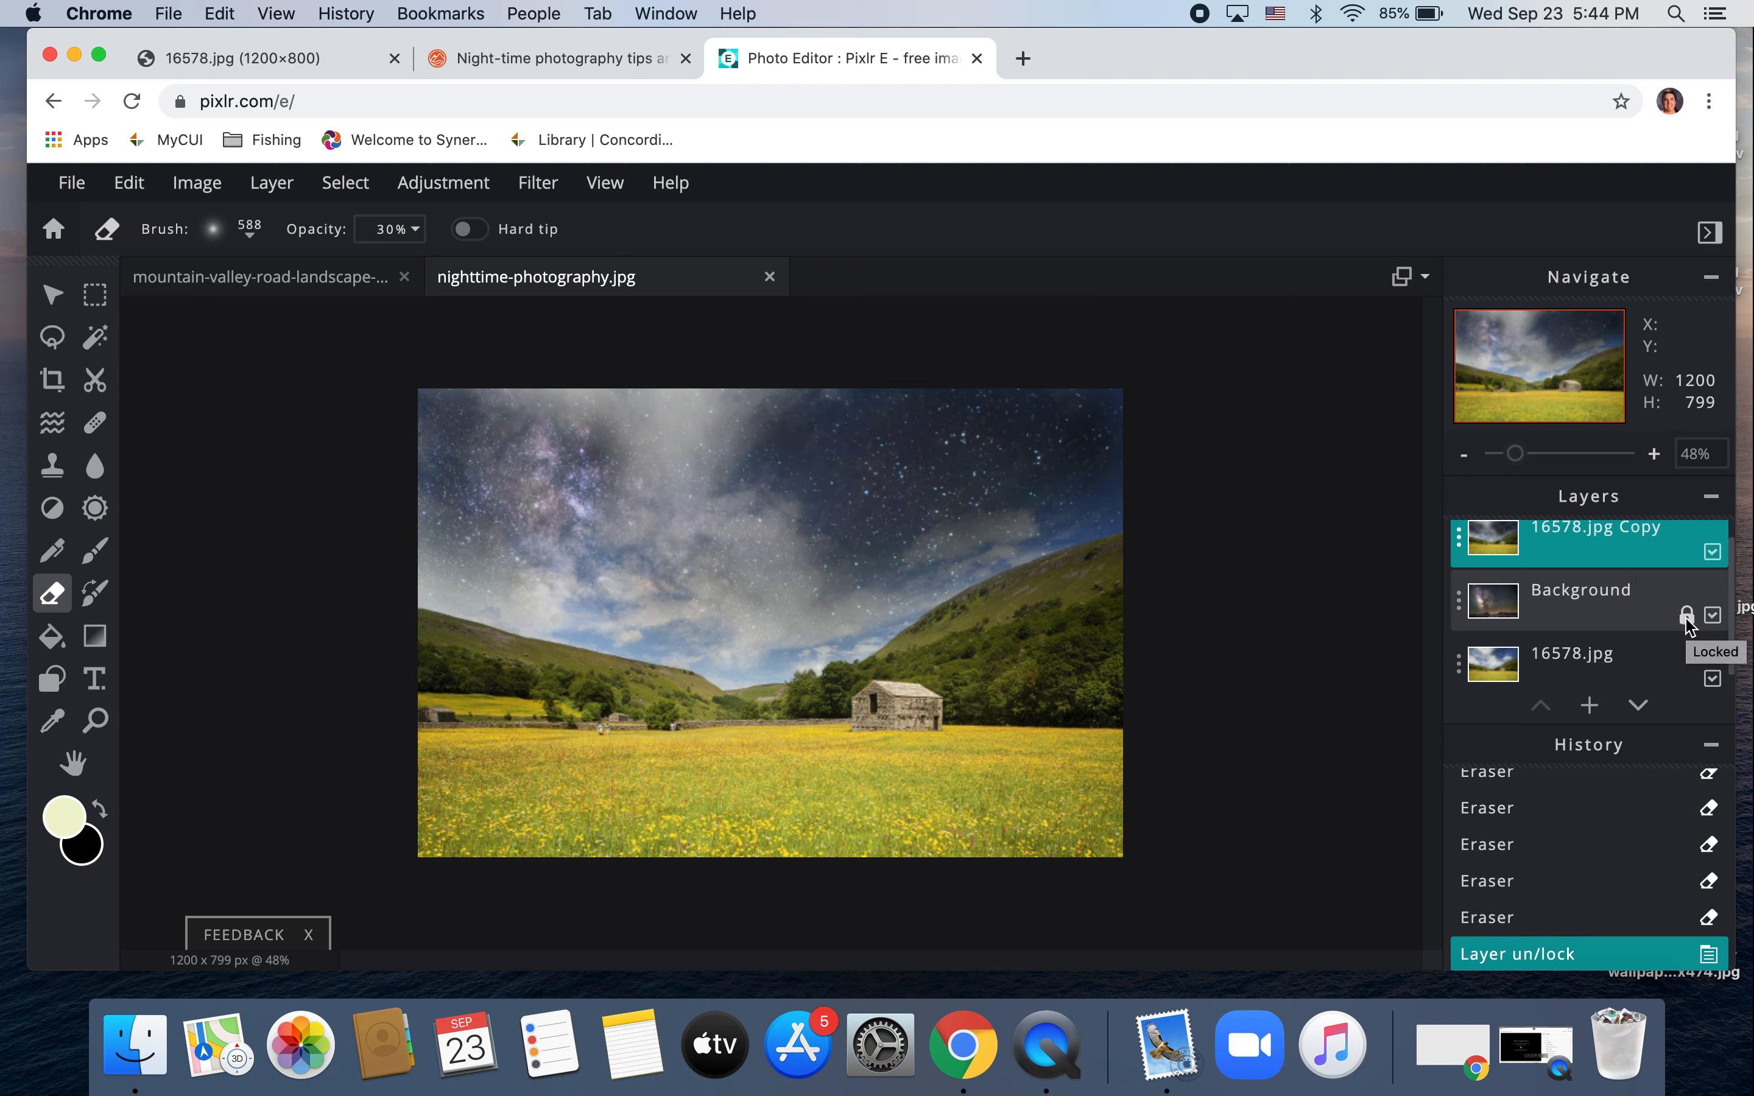
{"action": "left_click", "coordinate": [1689, 625]}
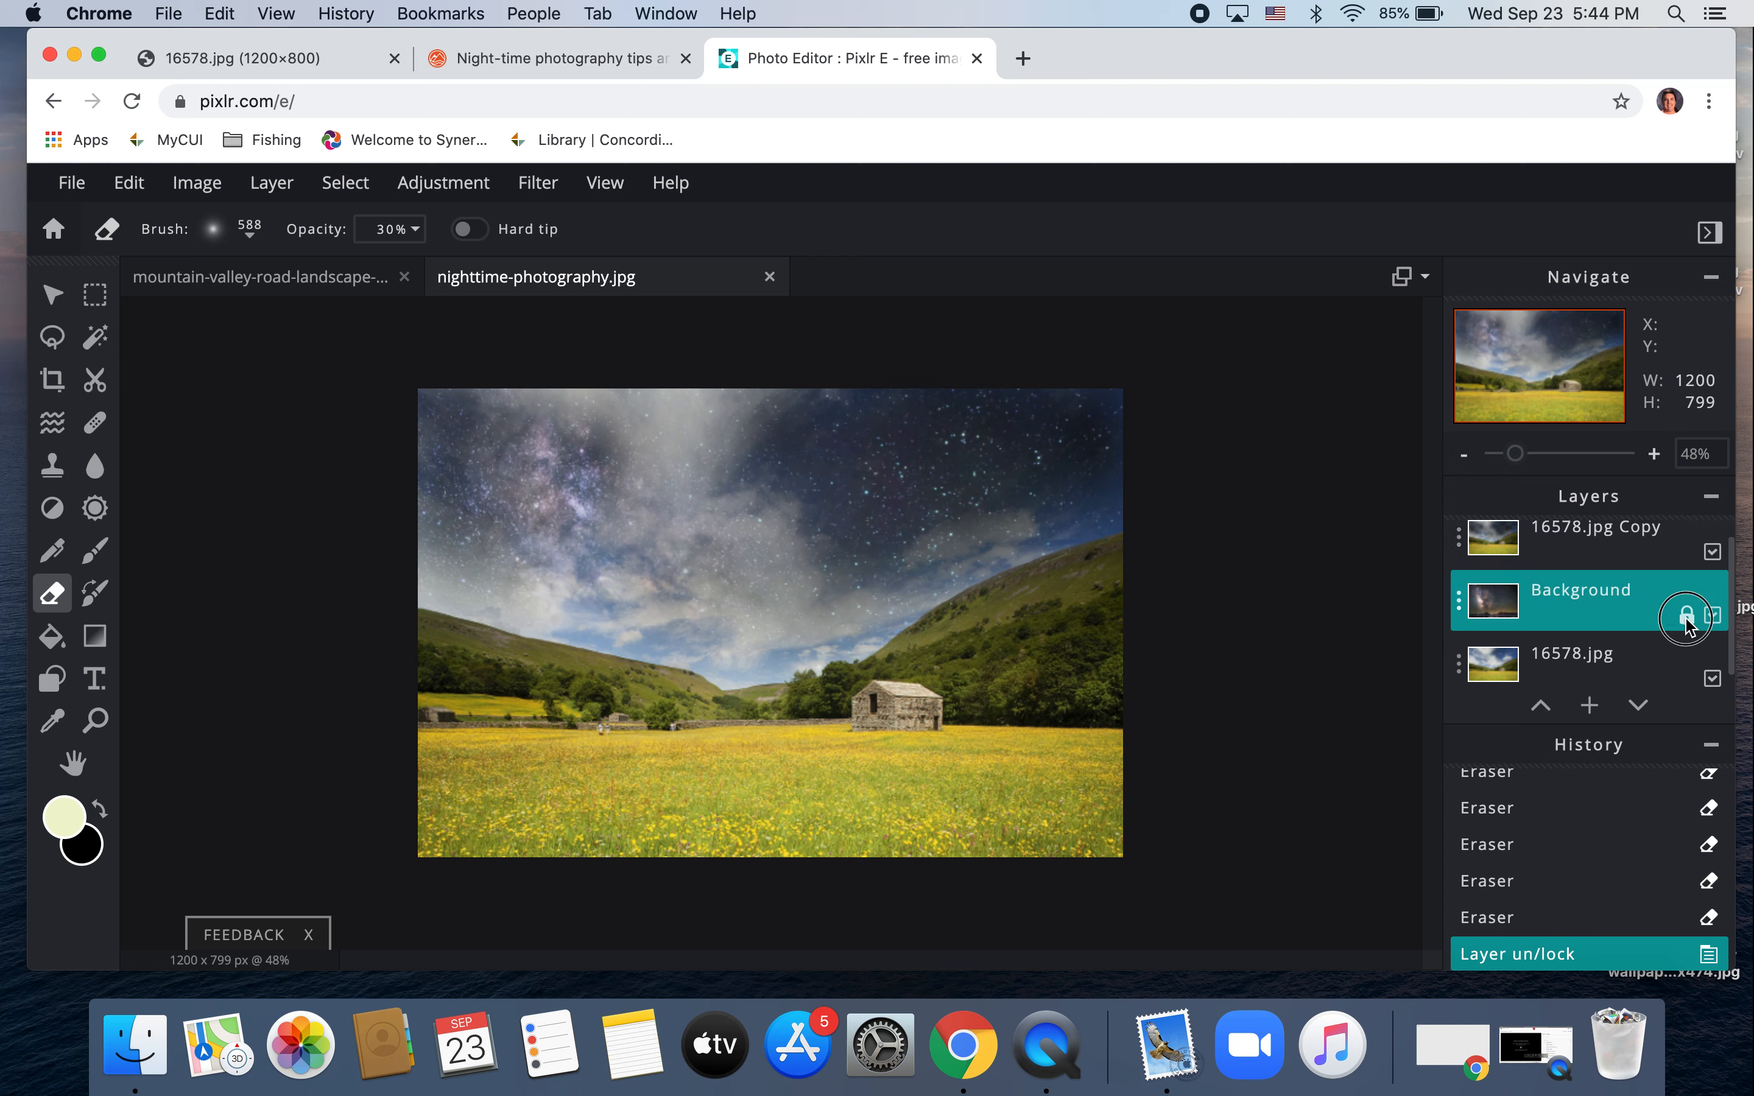
{"action": "left_click", "coordinate": [1688, 620]}
{"action": "left_click", "coordinate": [1460, 602]}
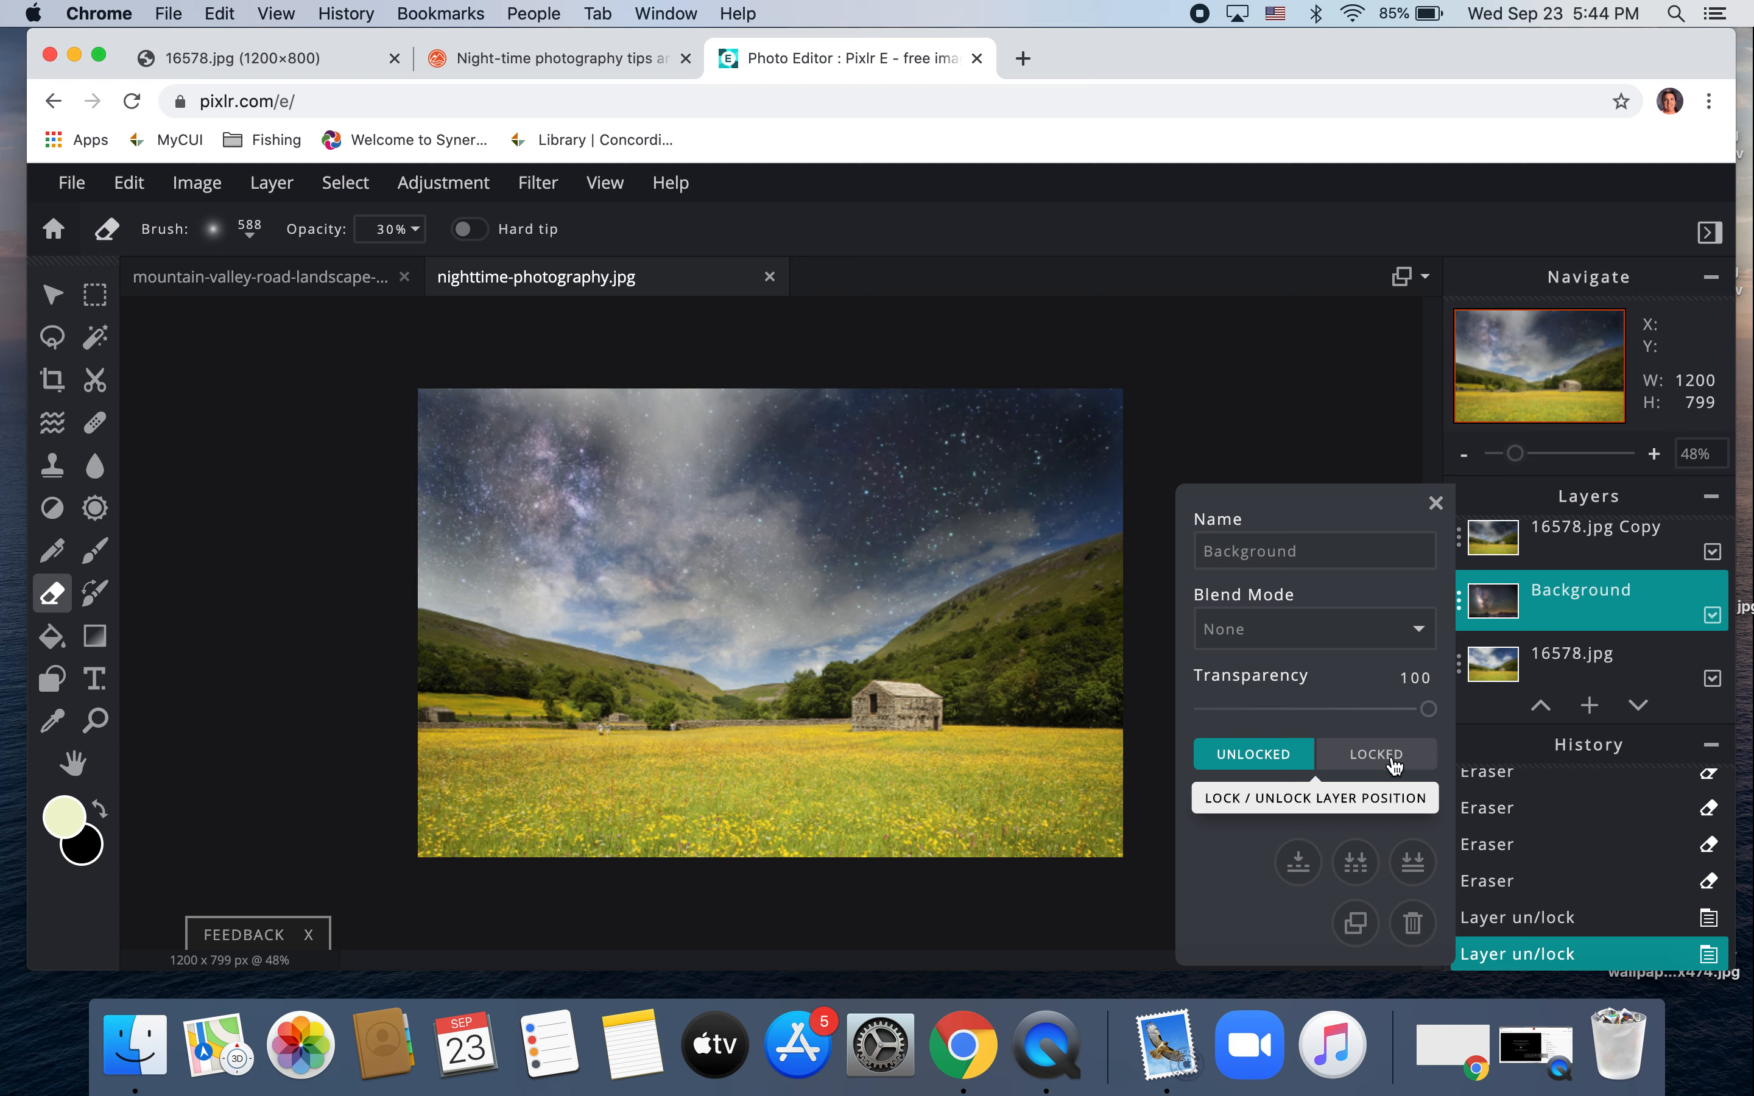
{"action": "left_click", "coordinate": [1436, 503]}
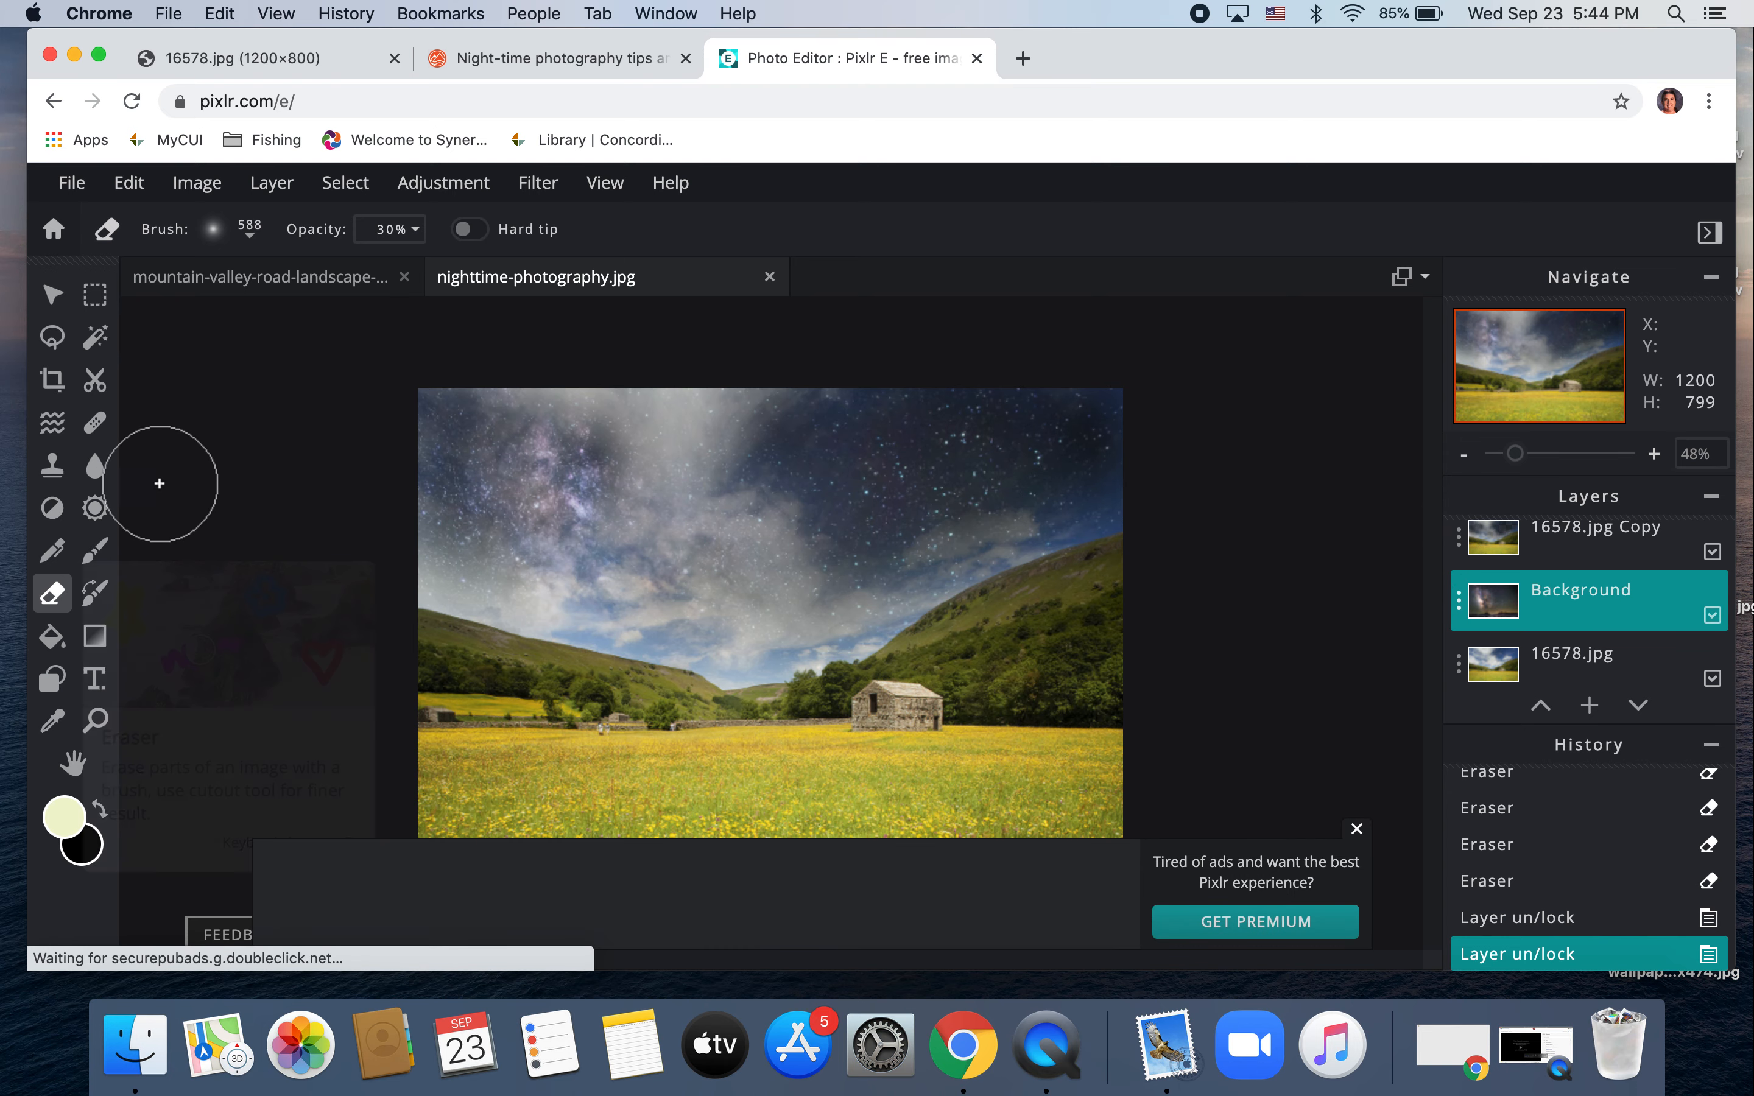
Step: Dismiss the ad banner and review the eraser's brush size, softness and step settings
{"action": "left_click", "coordinate": [214, 231]}
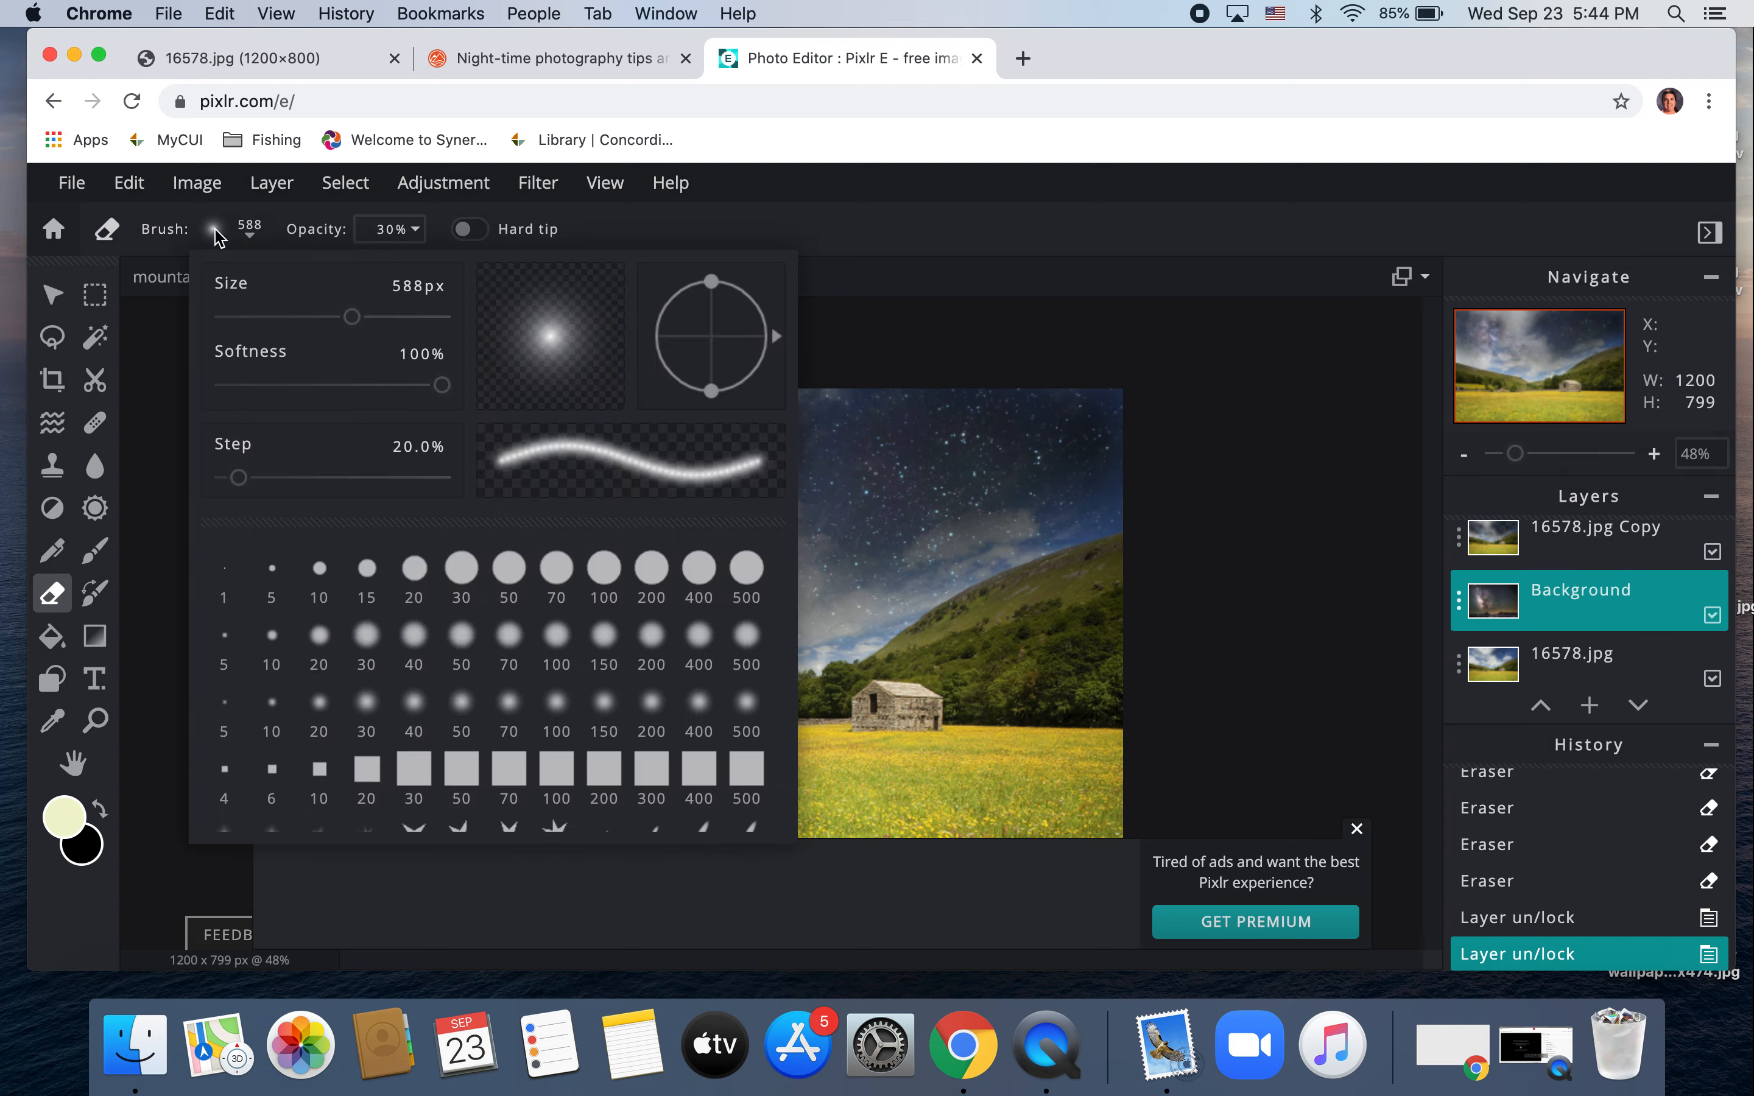
{"action": "left_click", "coordinate": [1358, 831]}
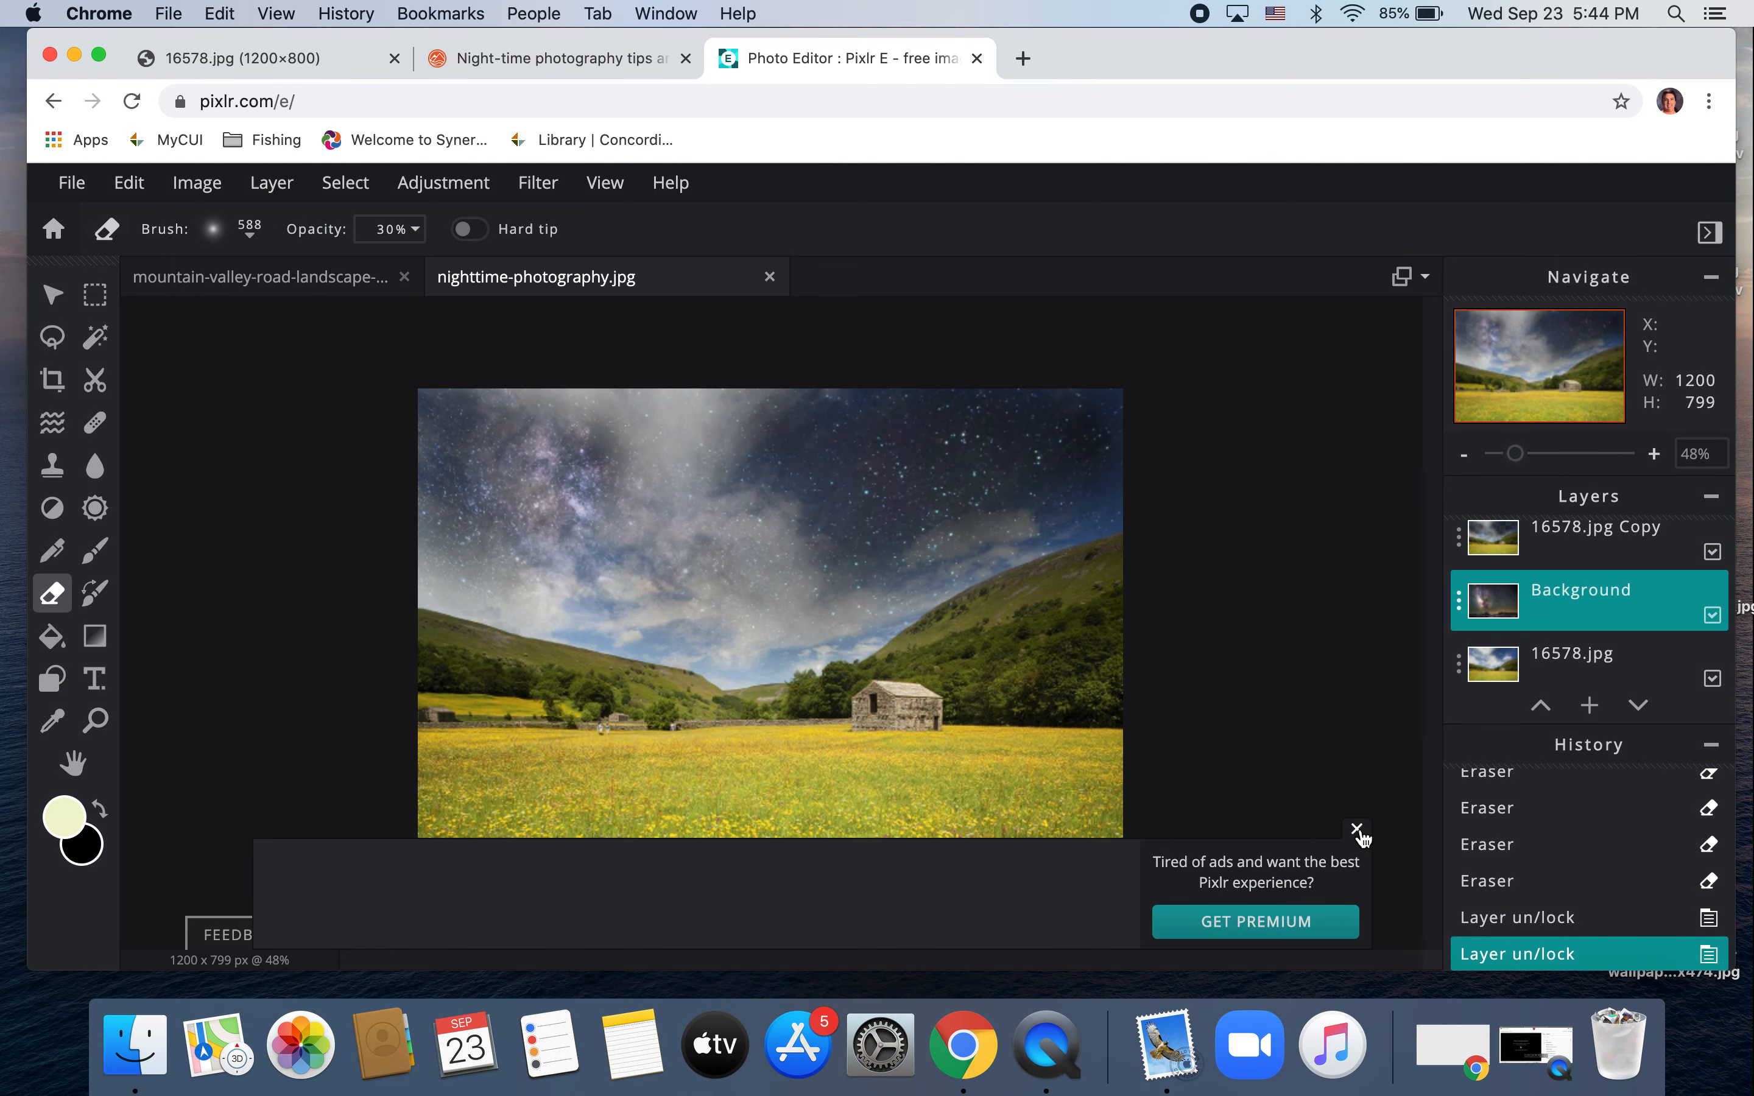
{"action": "left_click", "coordinate": [1358, 831]}
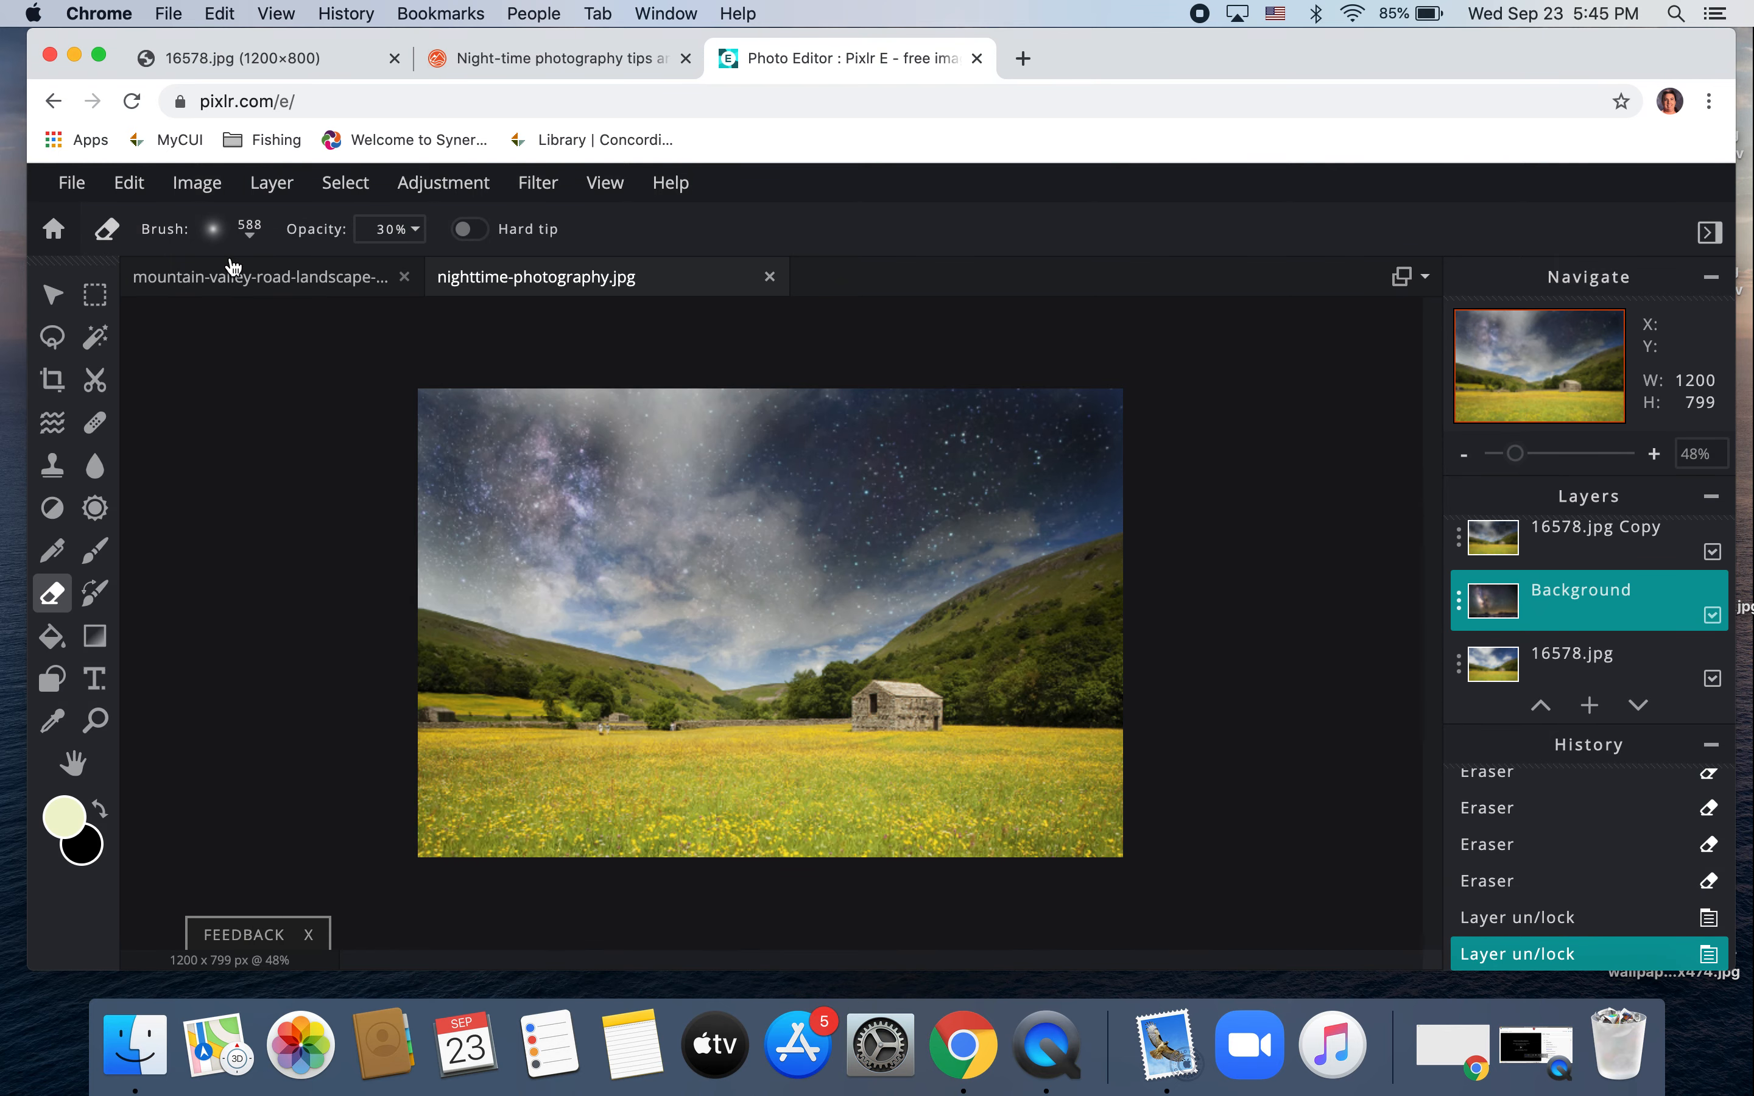
{"action": "left_click", "coordinate": [212, 231]}
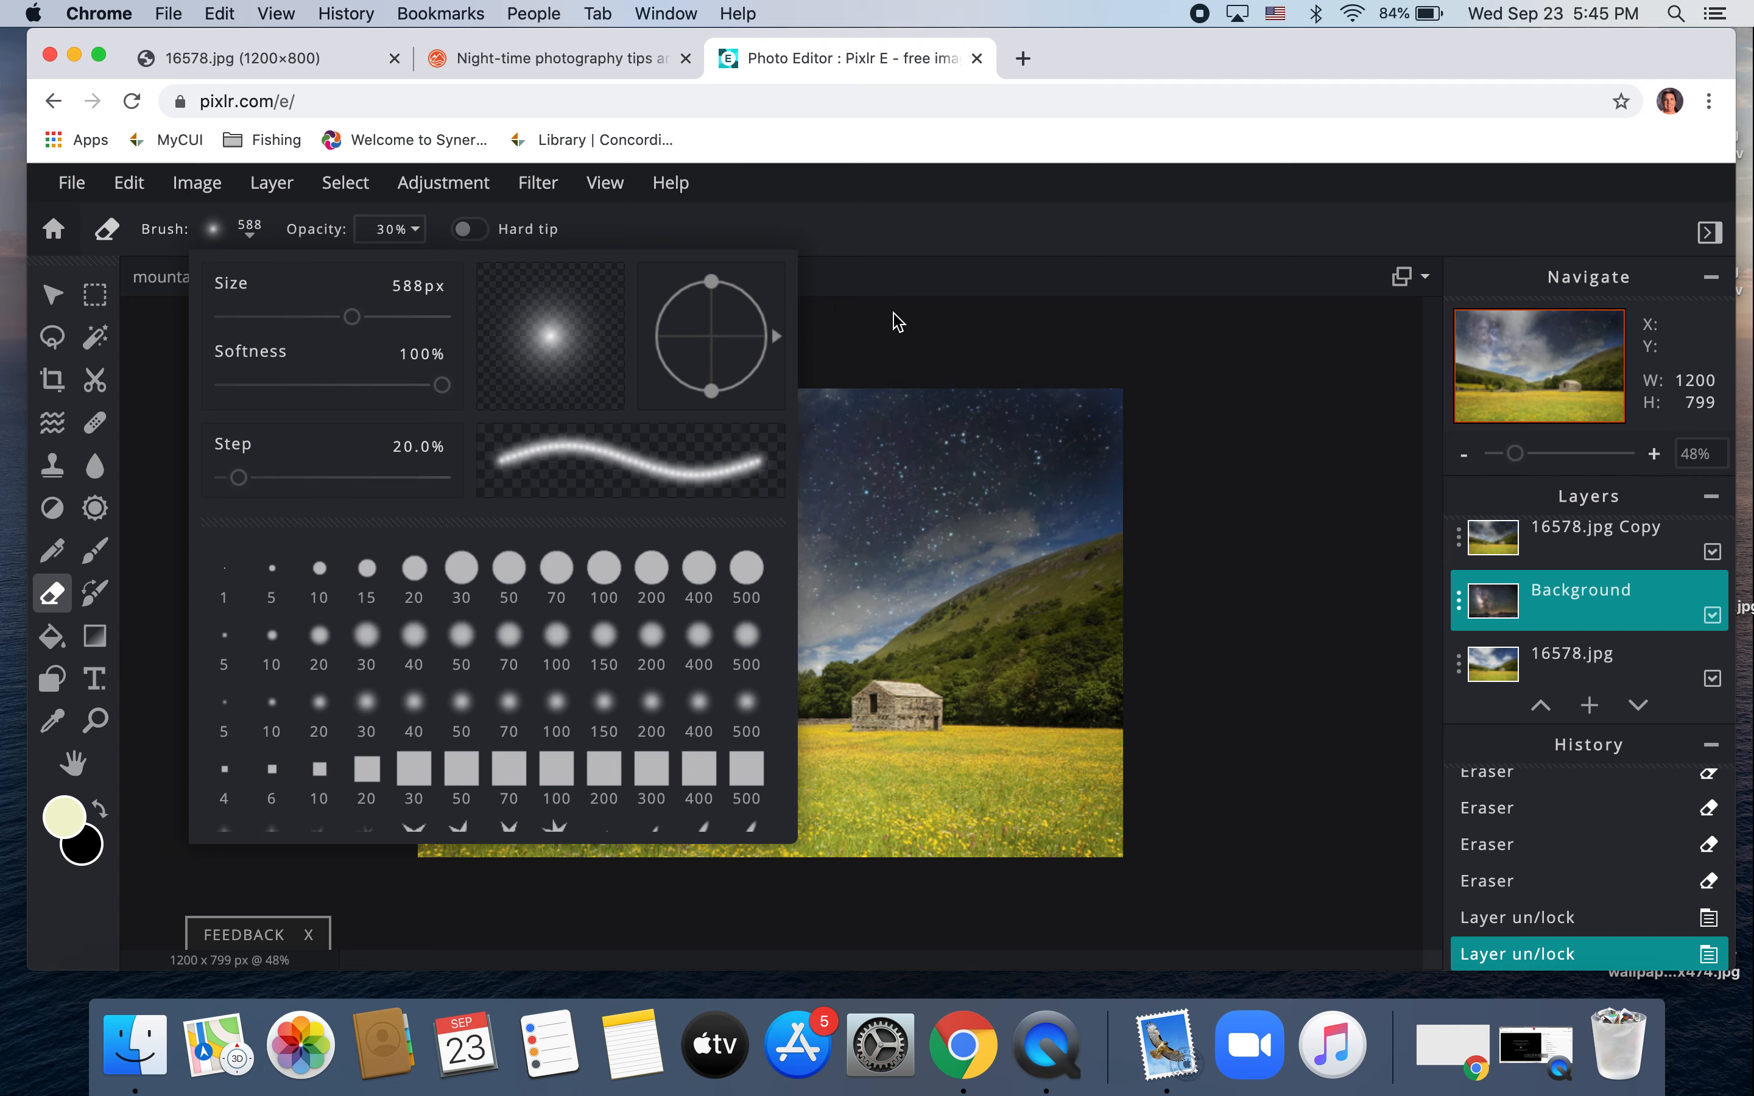
{"action": "left_click", "coordinate": [939, 308]}
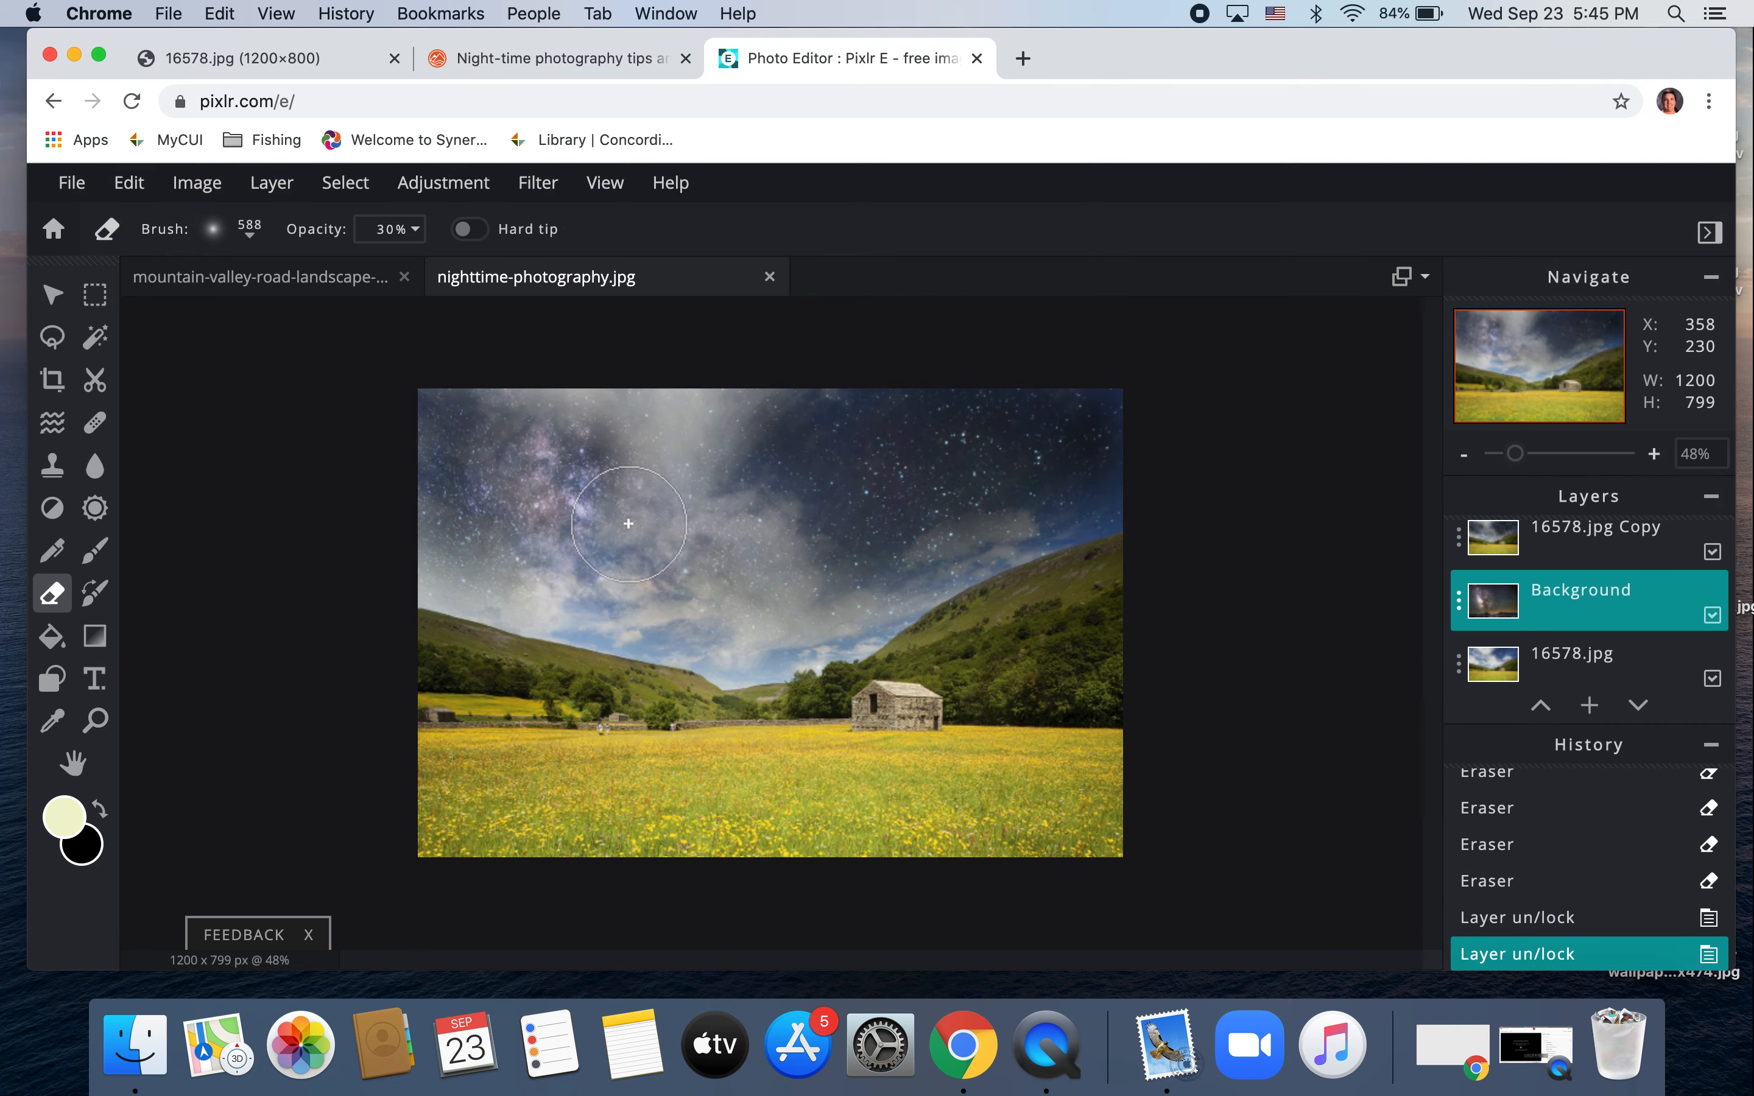
Step: Try erasing the cloudy part of the sky on the Background layer and undo both strokes
{"action": "left_click_drag", "start_coordinate": [629, 524], "coordinate": [630, 473]}
{"action": "left_click", "coordinate": [629, 473]}
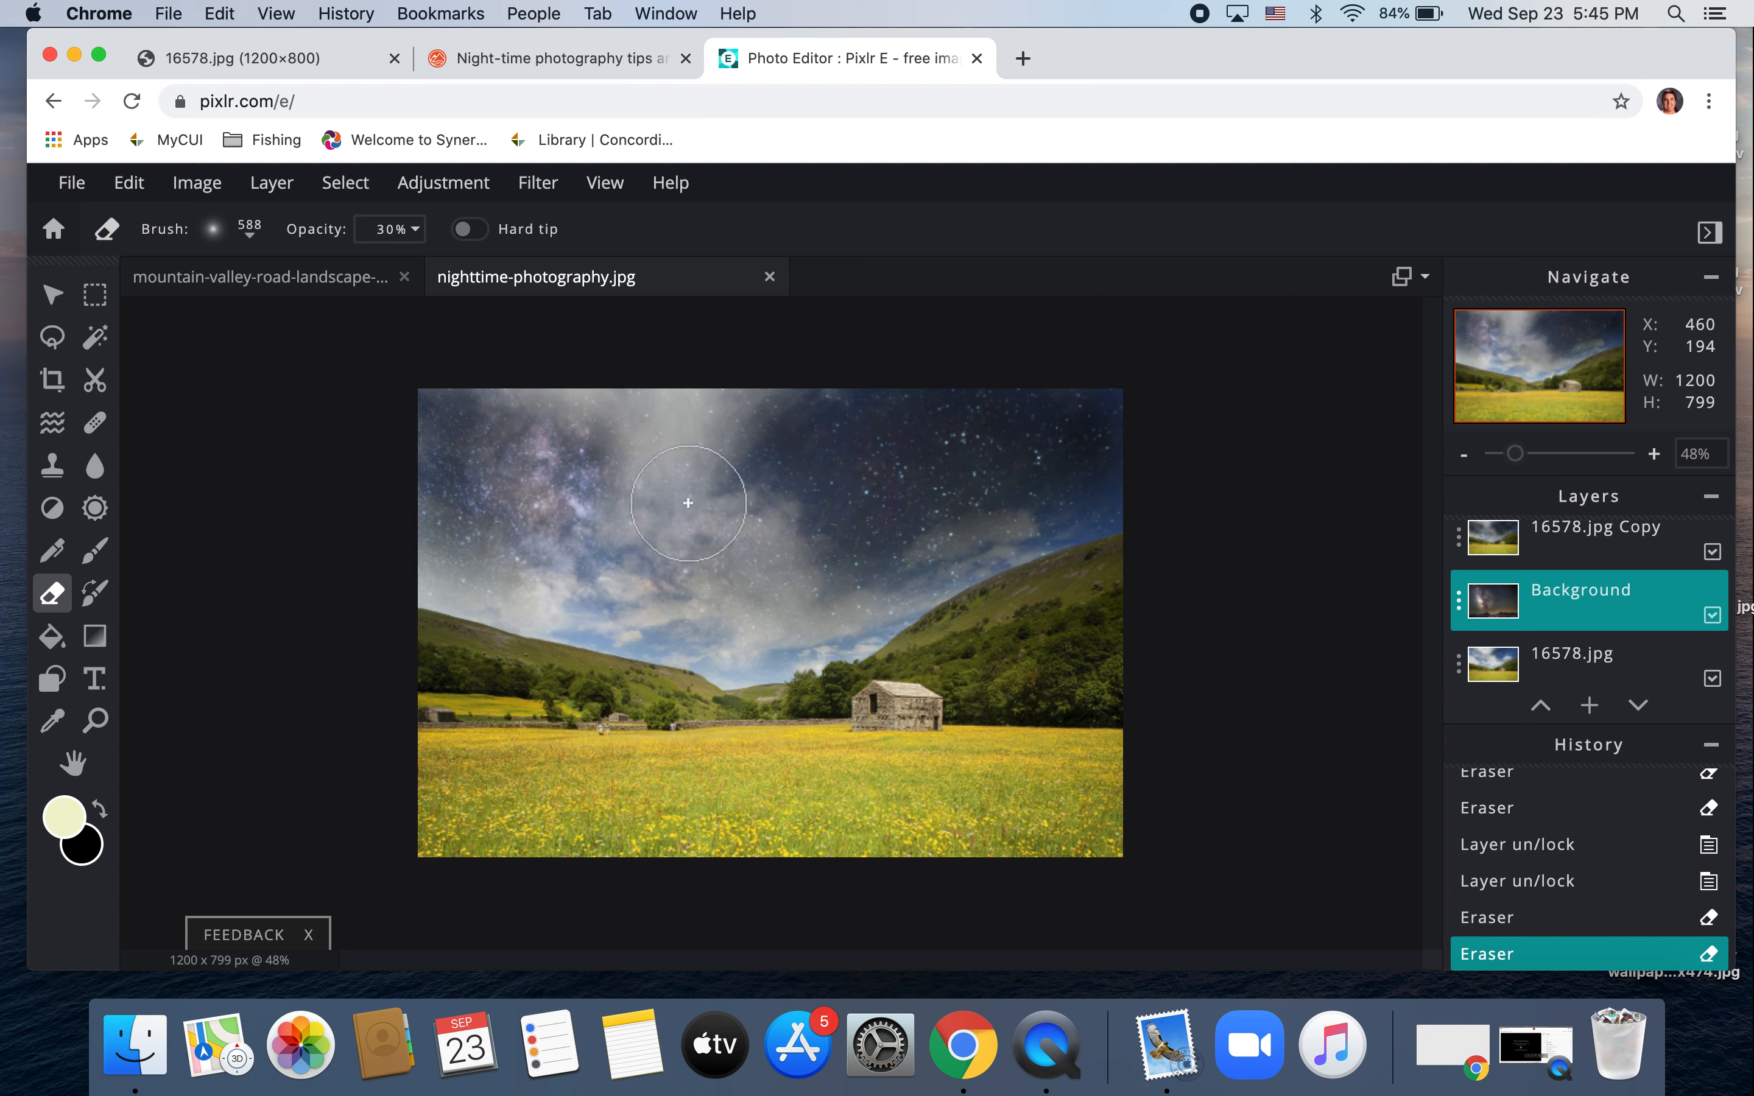
{"action": "key", "text": "super+z"}
{"action": "key", "text": "super+z"}
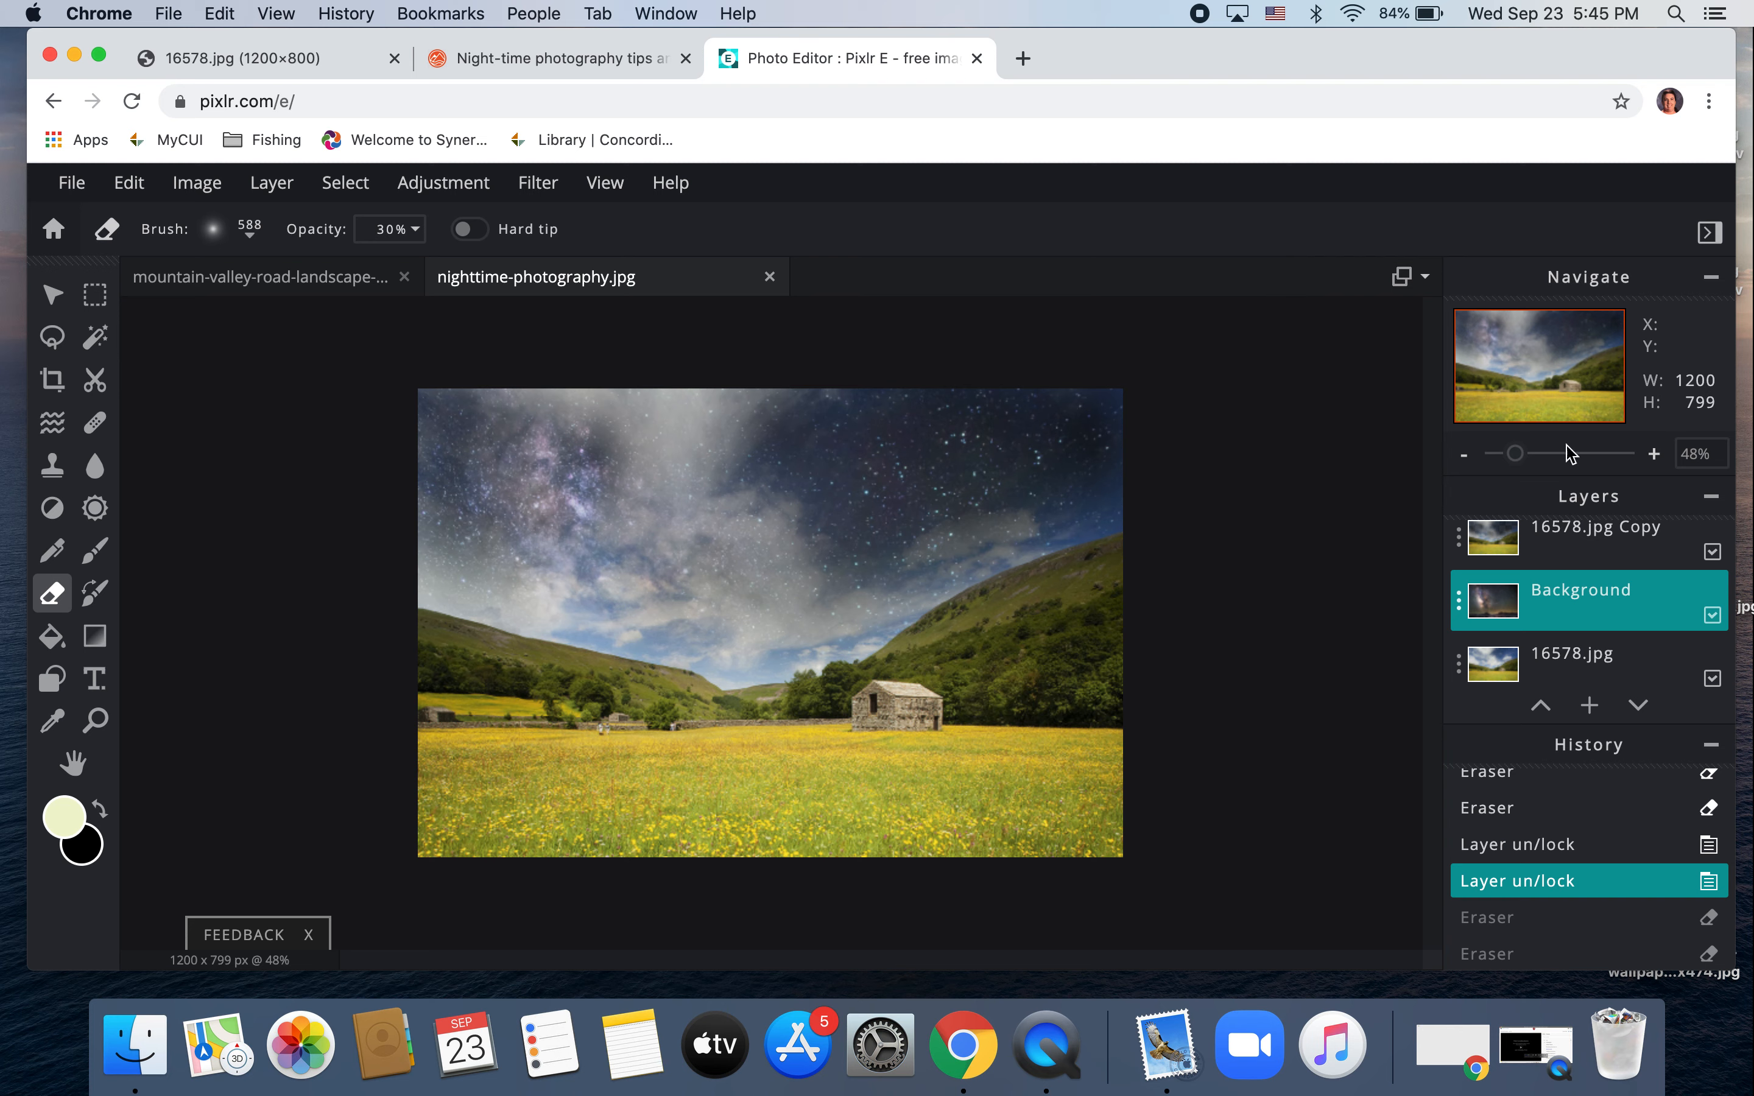
Step: On the 16578.jpg Copy layer, erase parts of the cloudy sky with the soft 588 px eraser at 30% opacity to reveal the stars
{"action": "left_click", "coordinate": [1629, 548]}
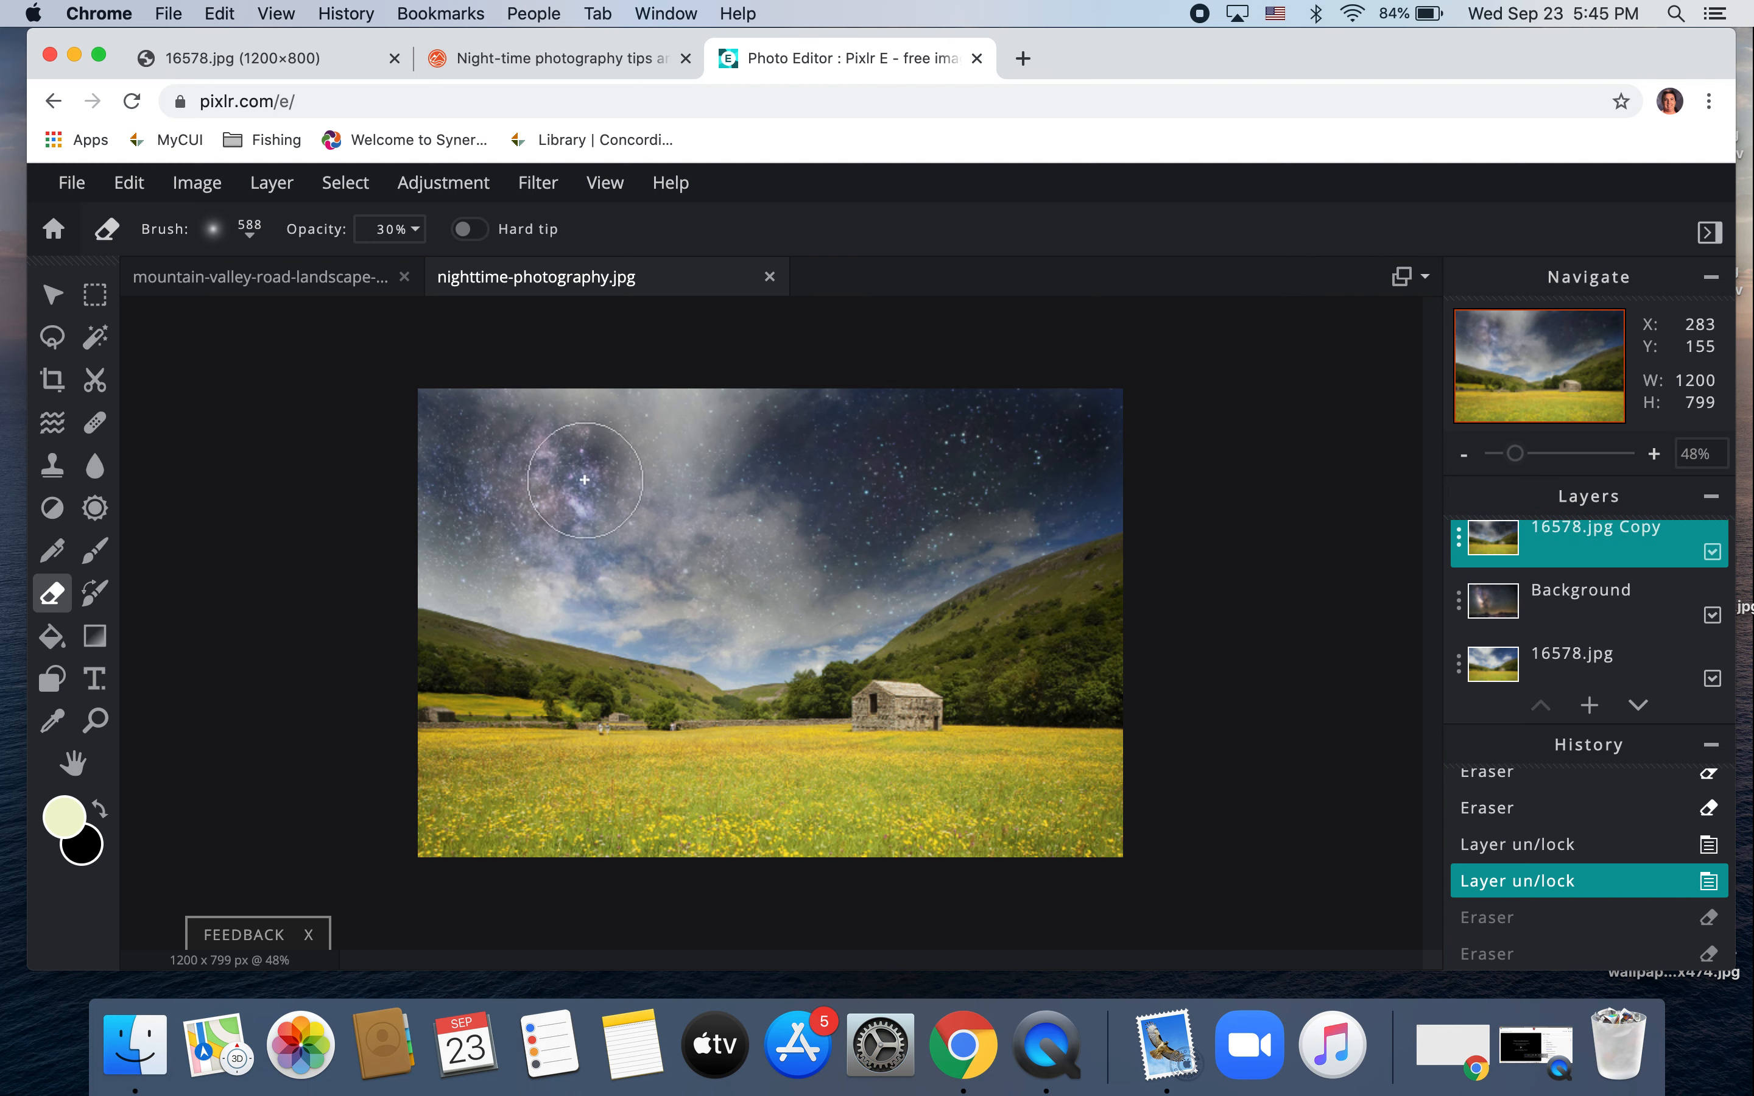
{"action": "left_click", "coordinate": [546, 432]}
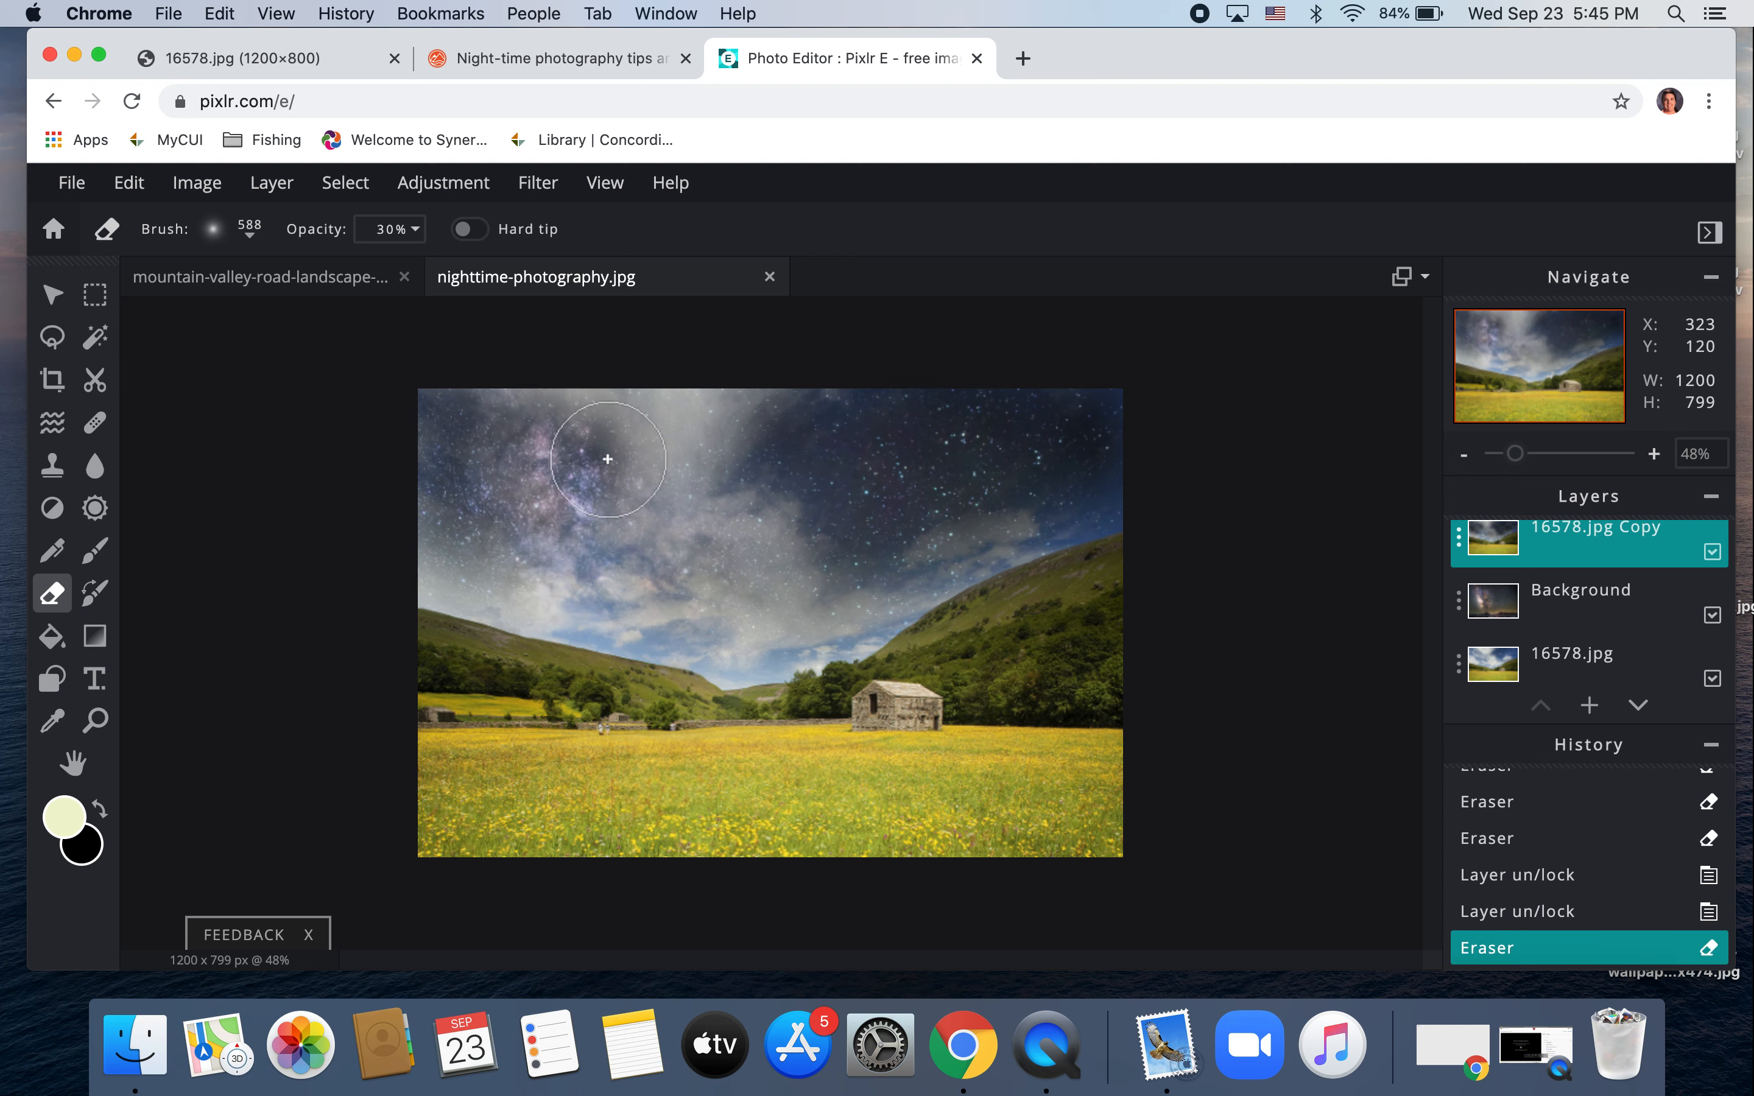
{"action": "left_click", "coordinate": [607, 463]}
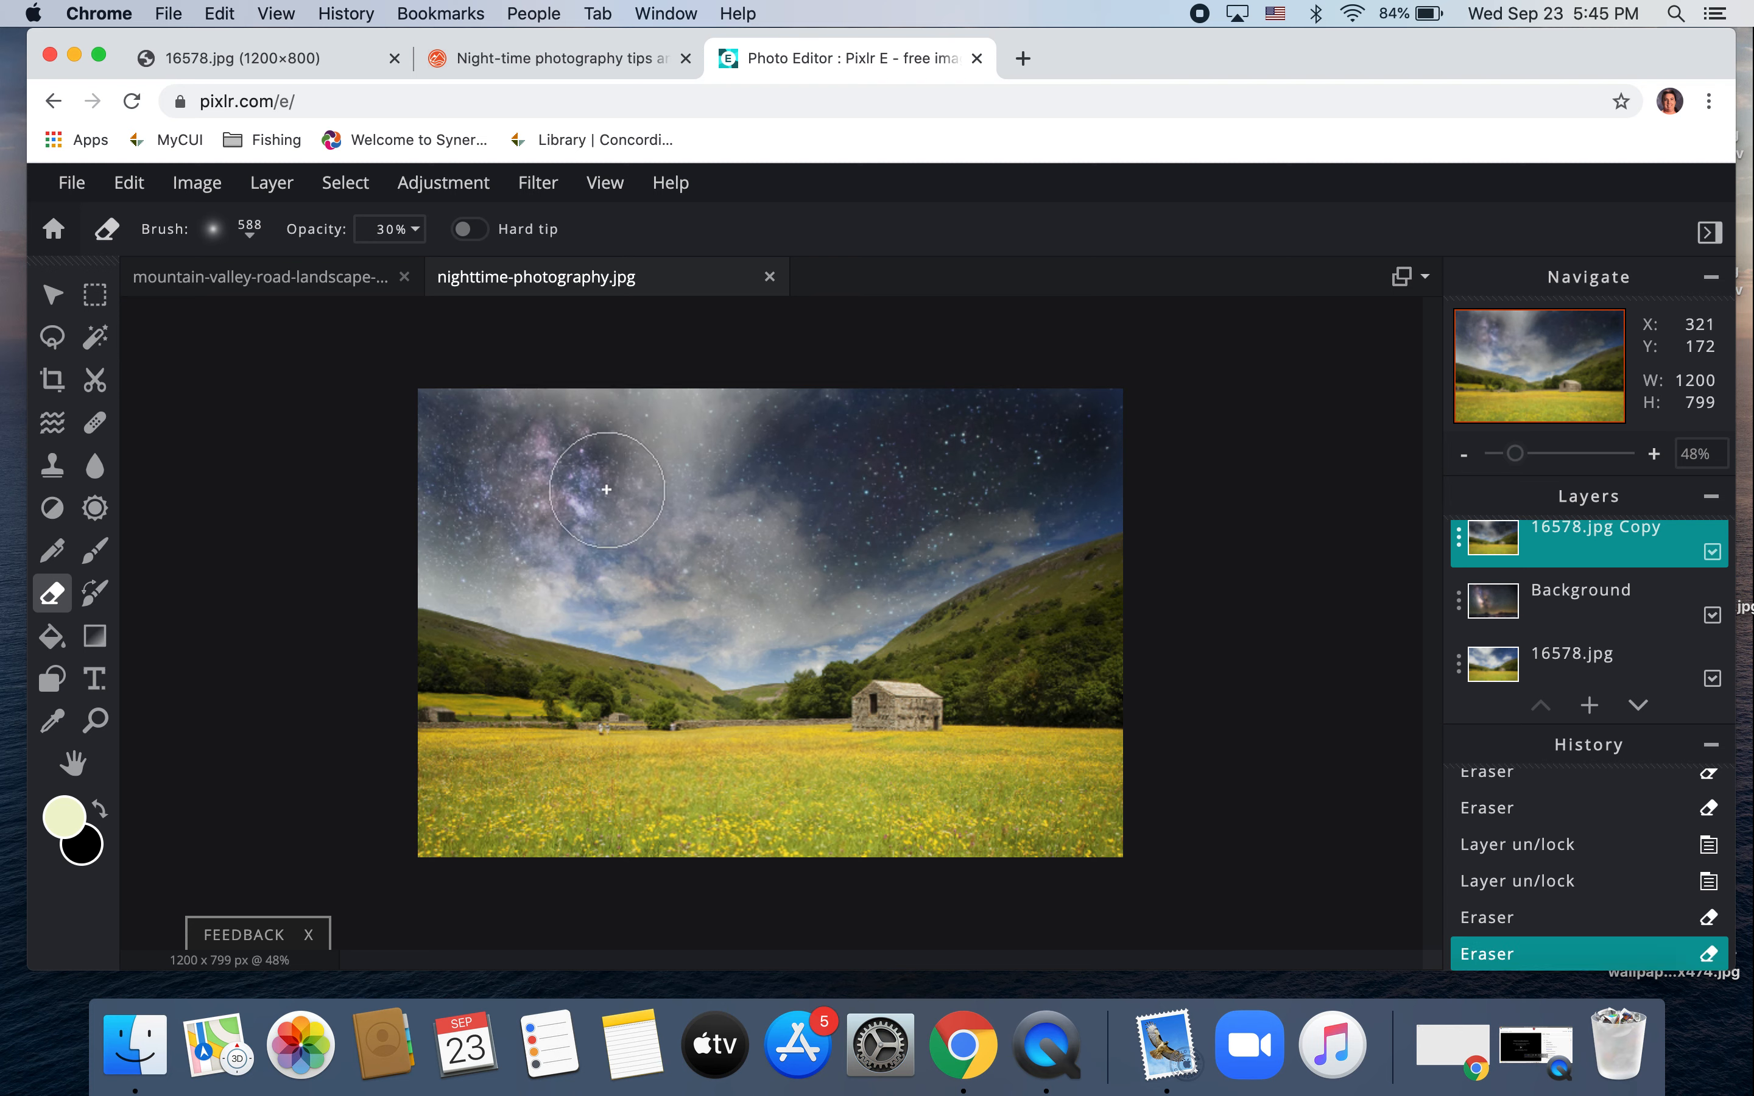
{"action": "left_click", "coordinate": [622, 532]}
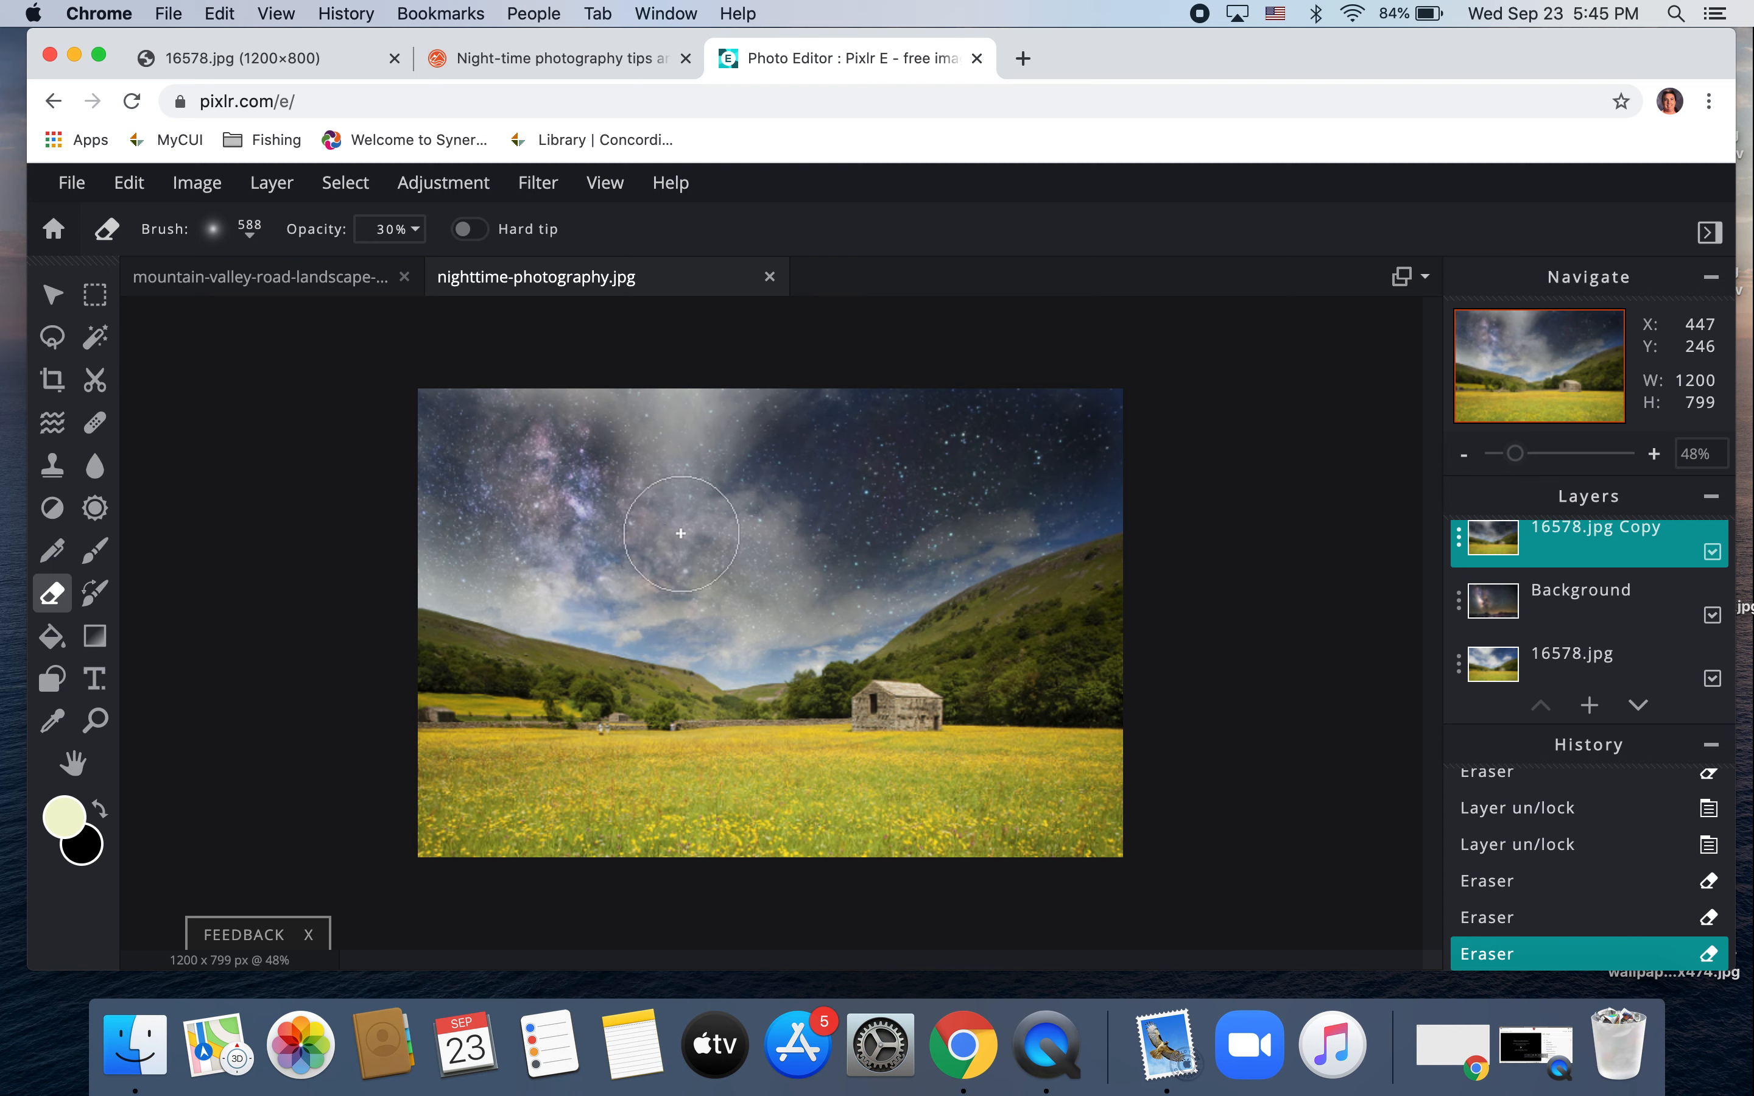
{"action": "left_click", "coordinate": [684, 560]}
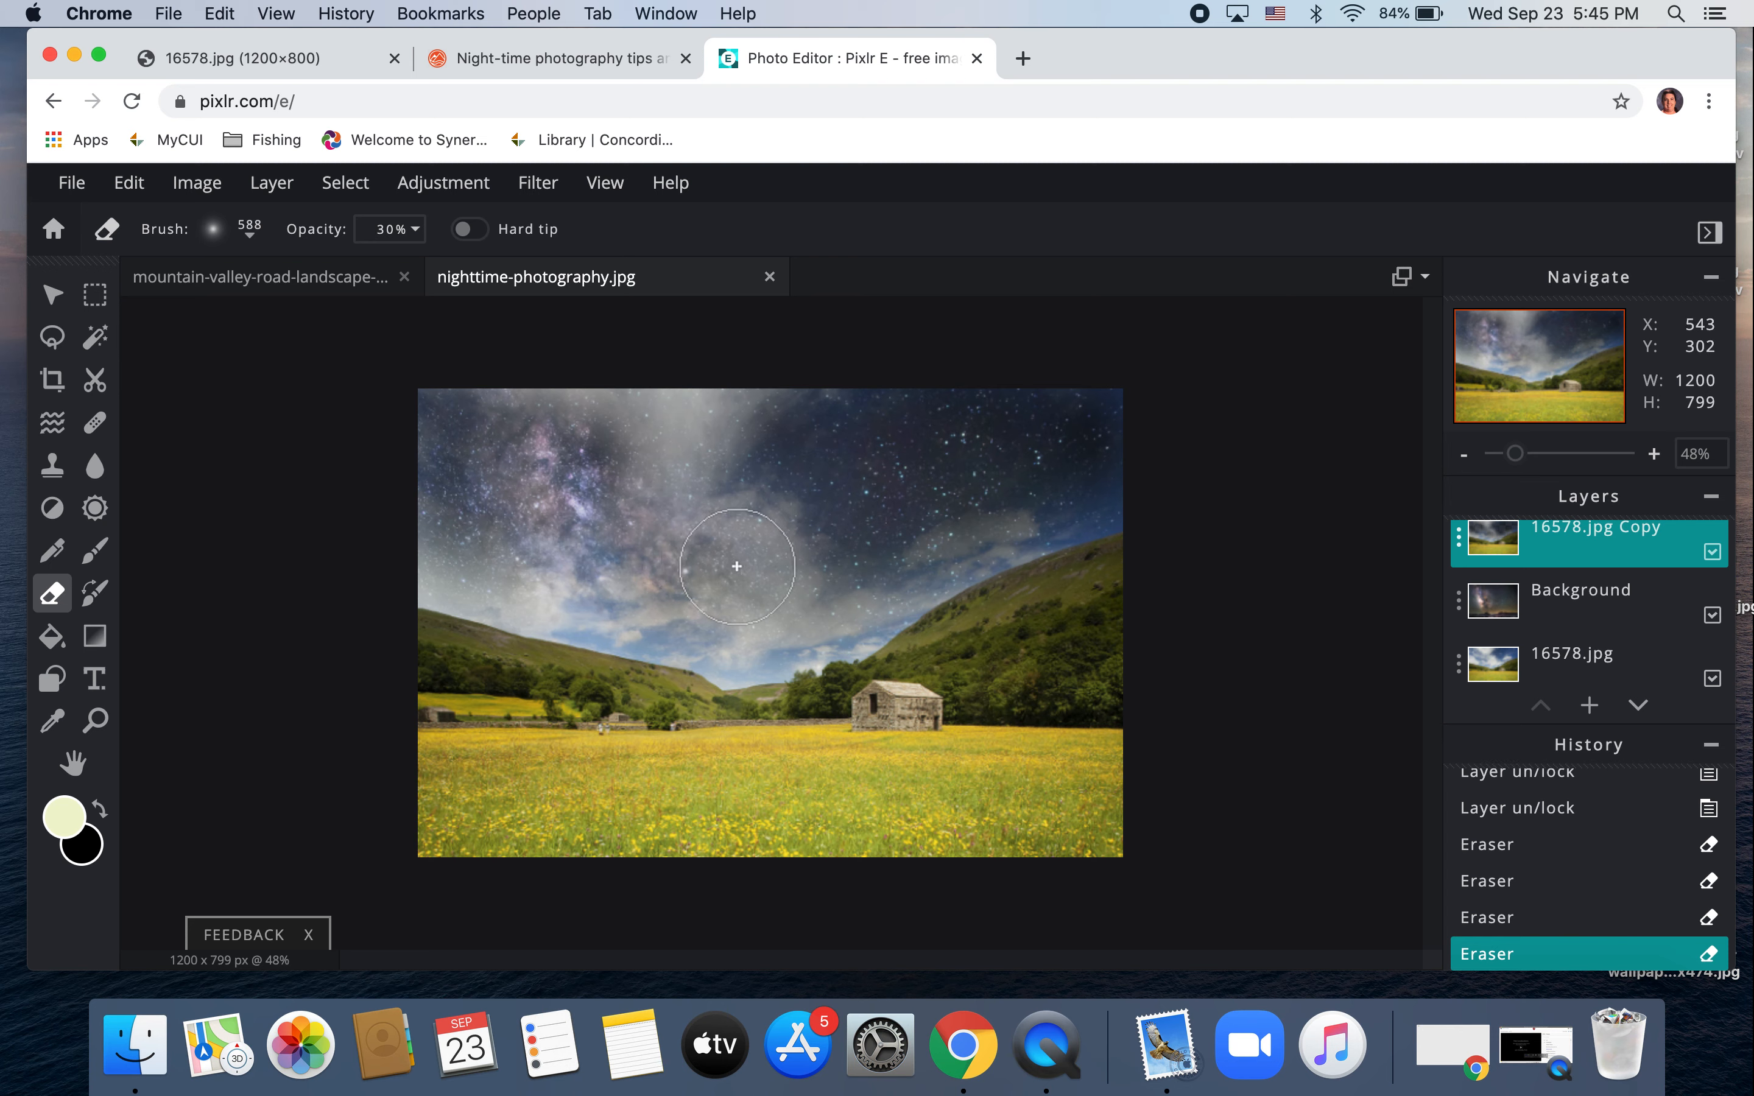
{"action": "left_click", "coordinate": [708, 609]}
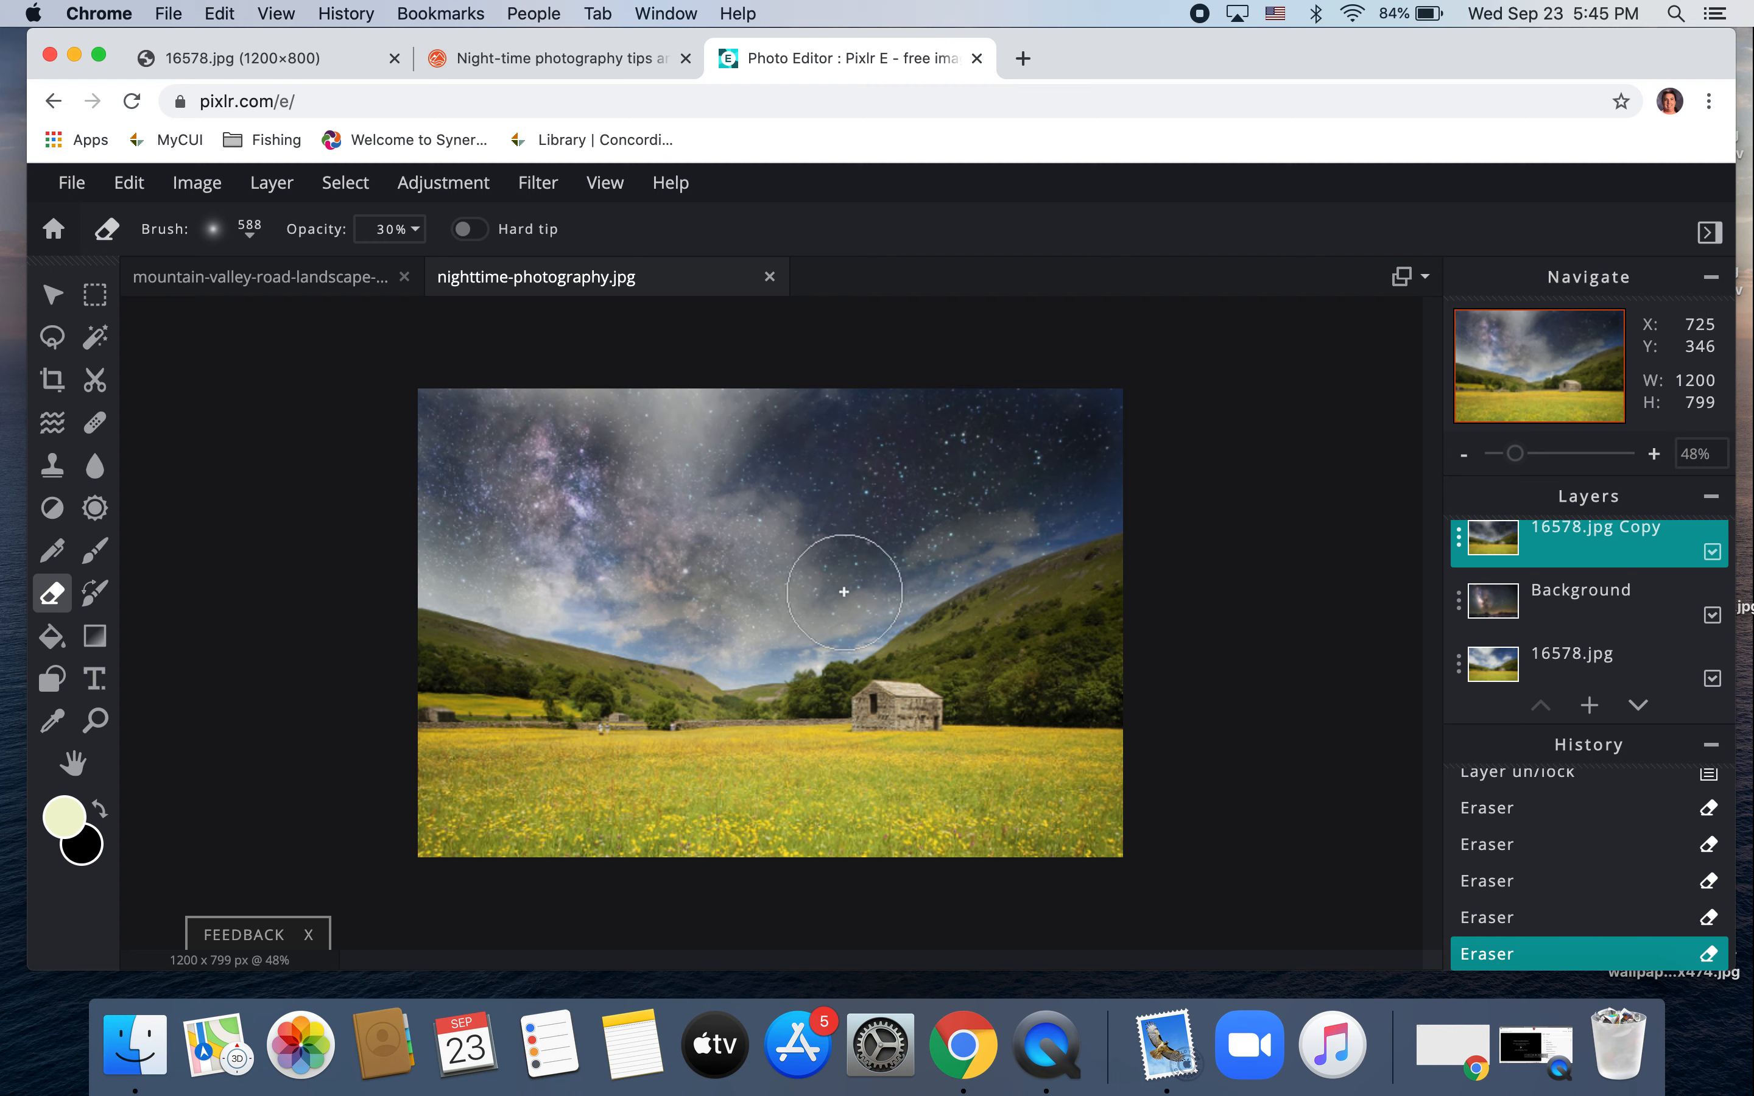
{"action": "left_click", "coordinate": [1096, 472]}
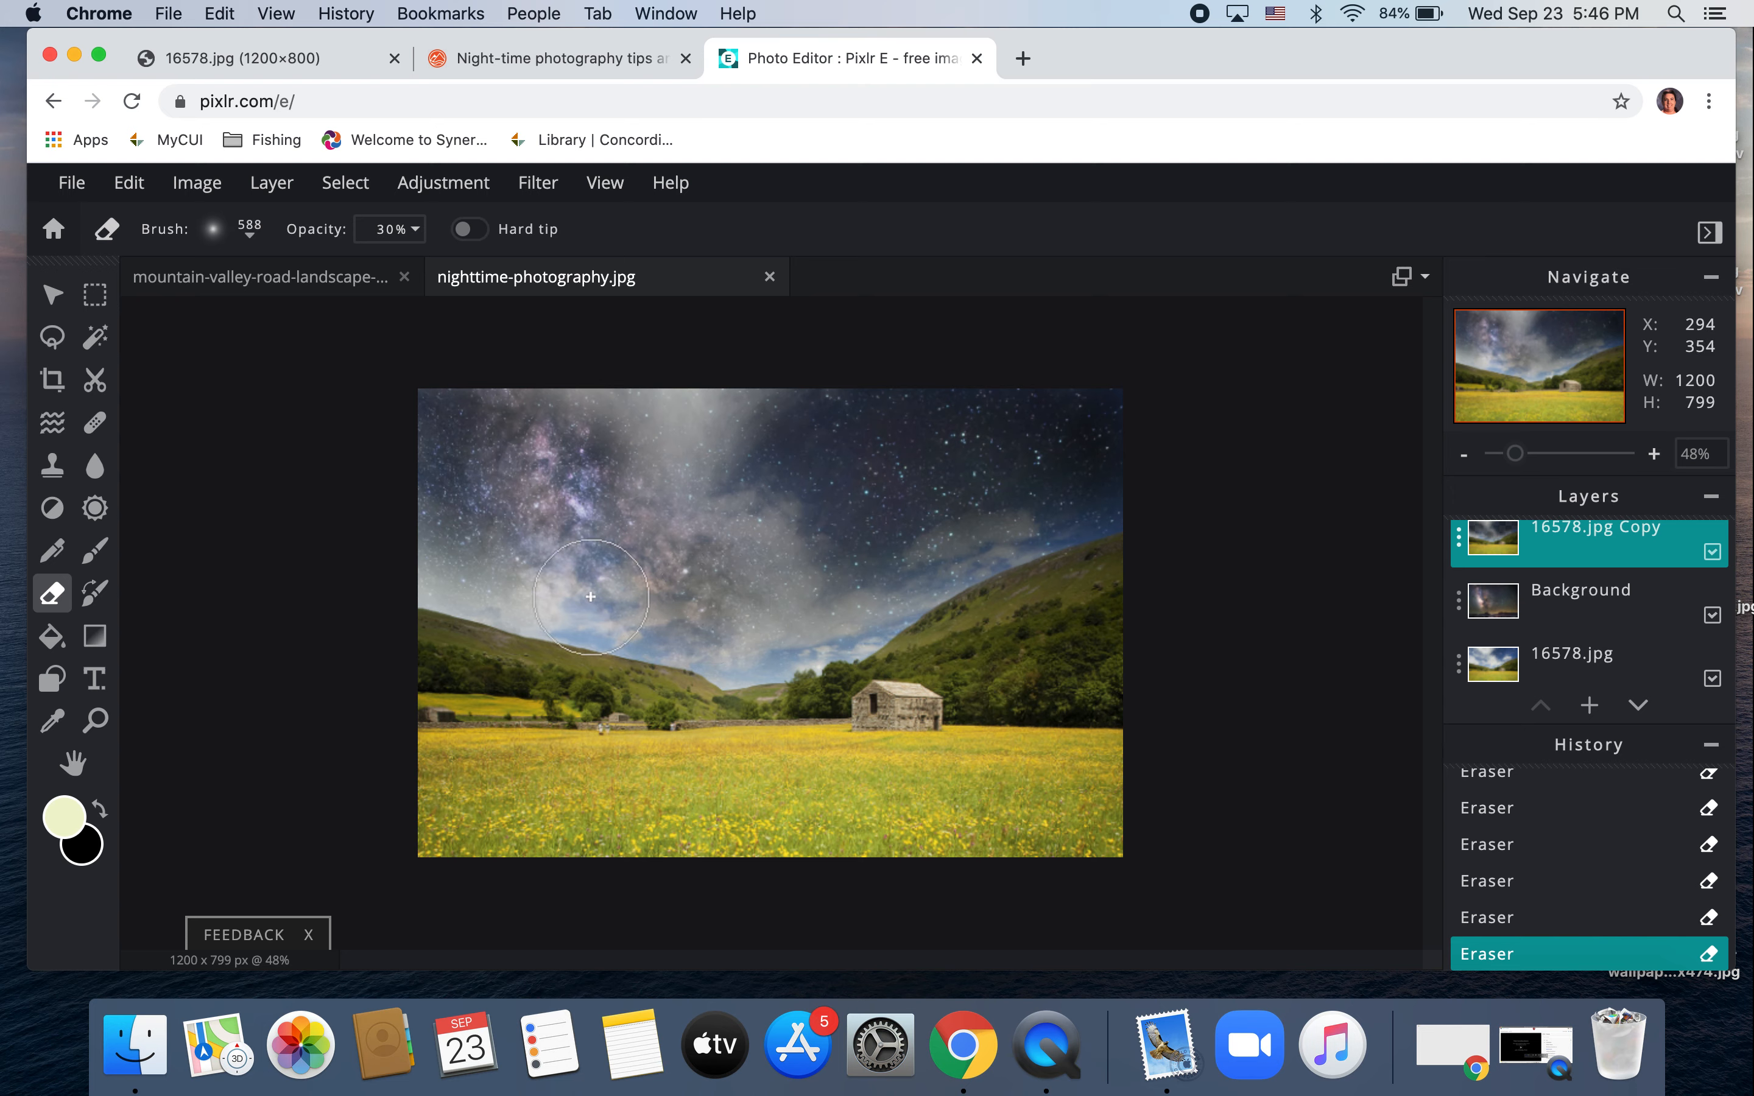
Step: Reduce the eraser brush size to 47 px
{"action": "left_click", "coordinate": [247, 231]}
{"action": "left_click_drag", "start_coordinate": [352, 321], "coordinate": [233, 319]}
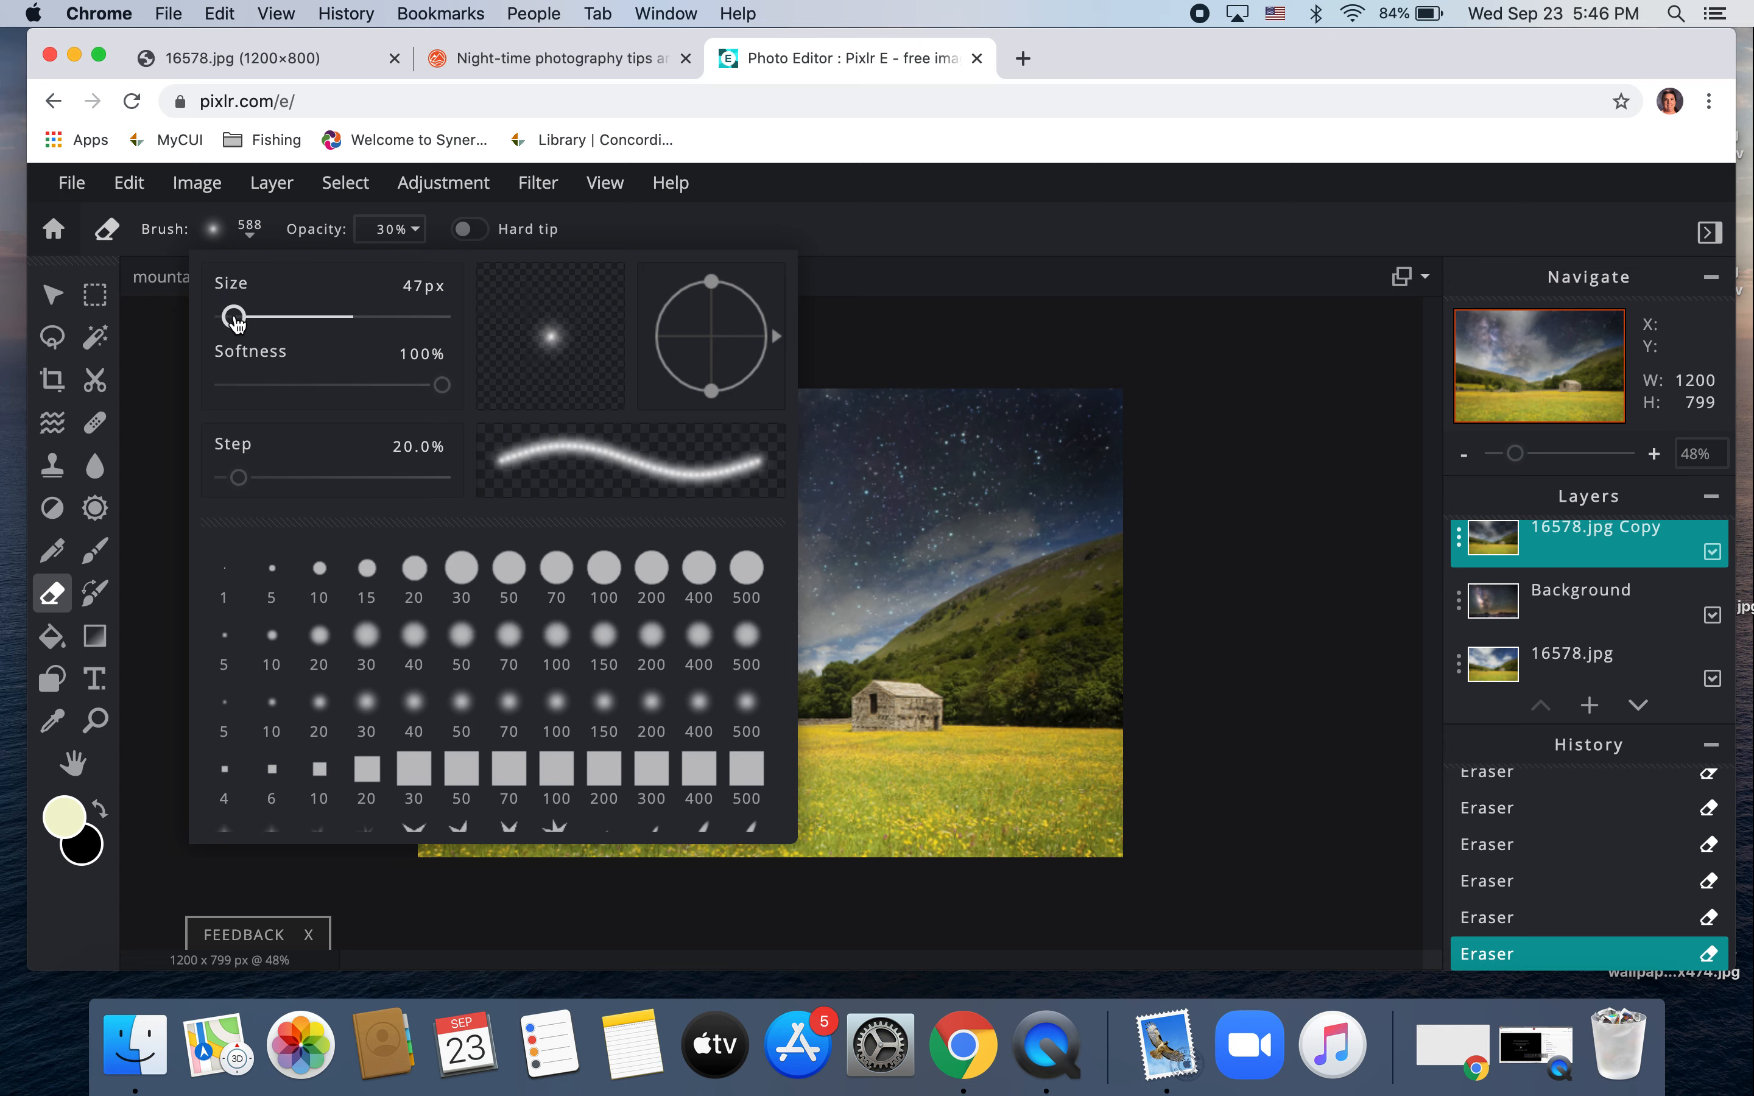
{"action": "left_click", "coordinate": [874, 290]}
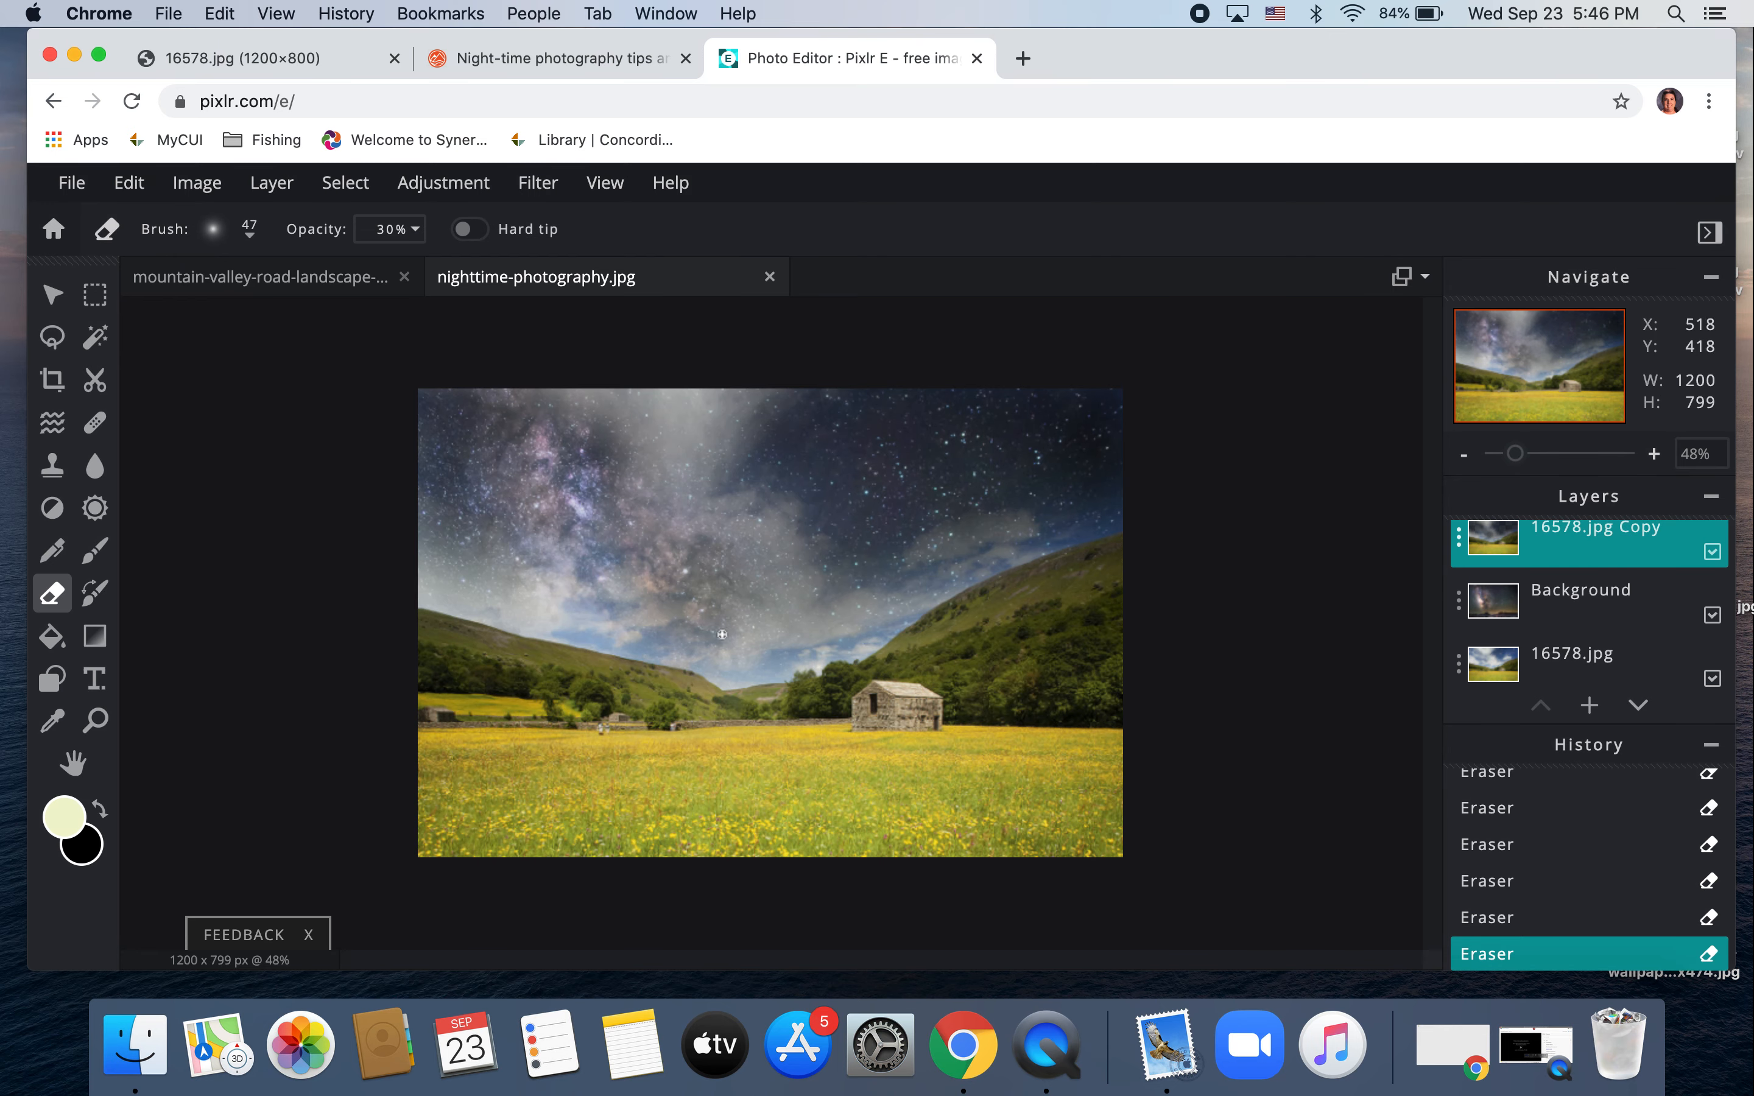
Step: Set the eraser brush size to 175 px and erase the low sky just above the ridges of both hills
{"action": "left_click", "coordinate": [246, 233]}
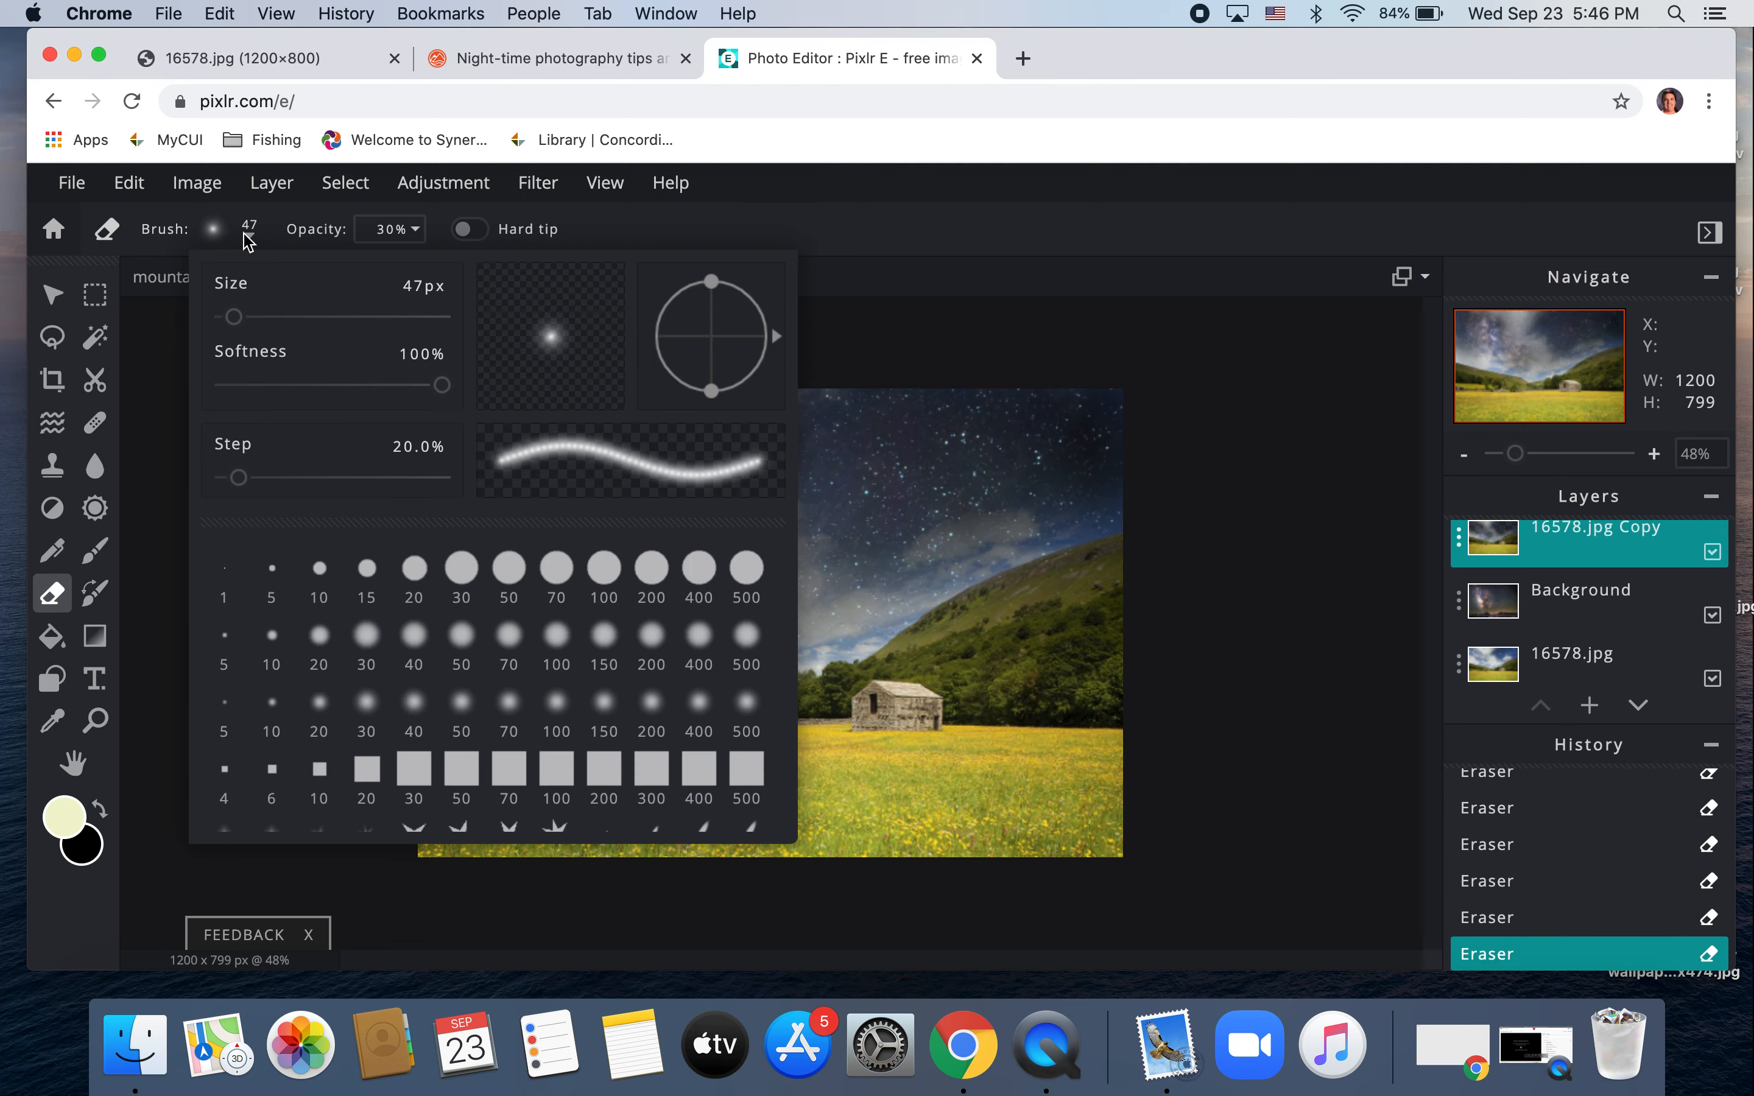
{"action": "left_click_drag", "start_coordinate": [234, 317], "coordinate": [262, 317]}
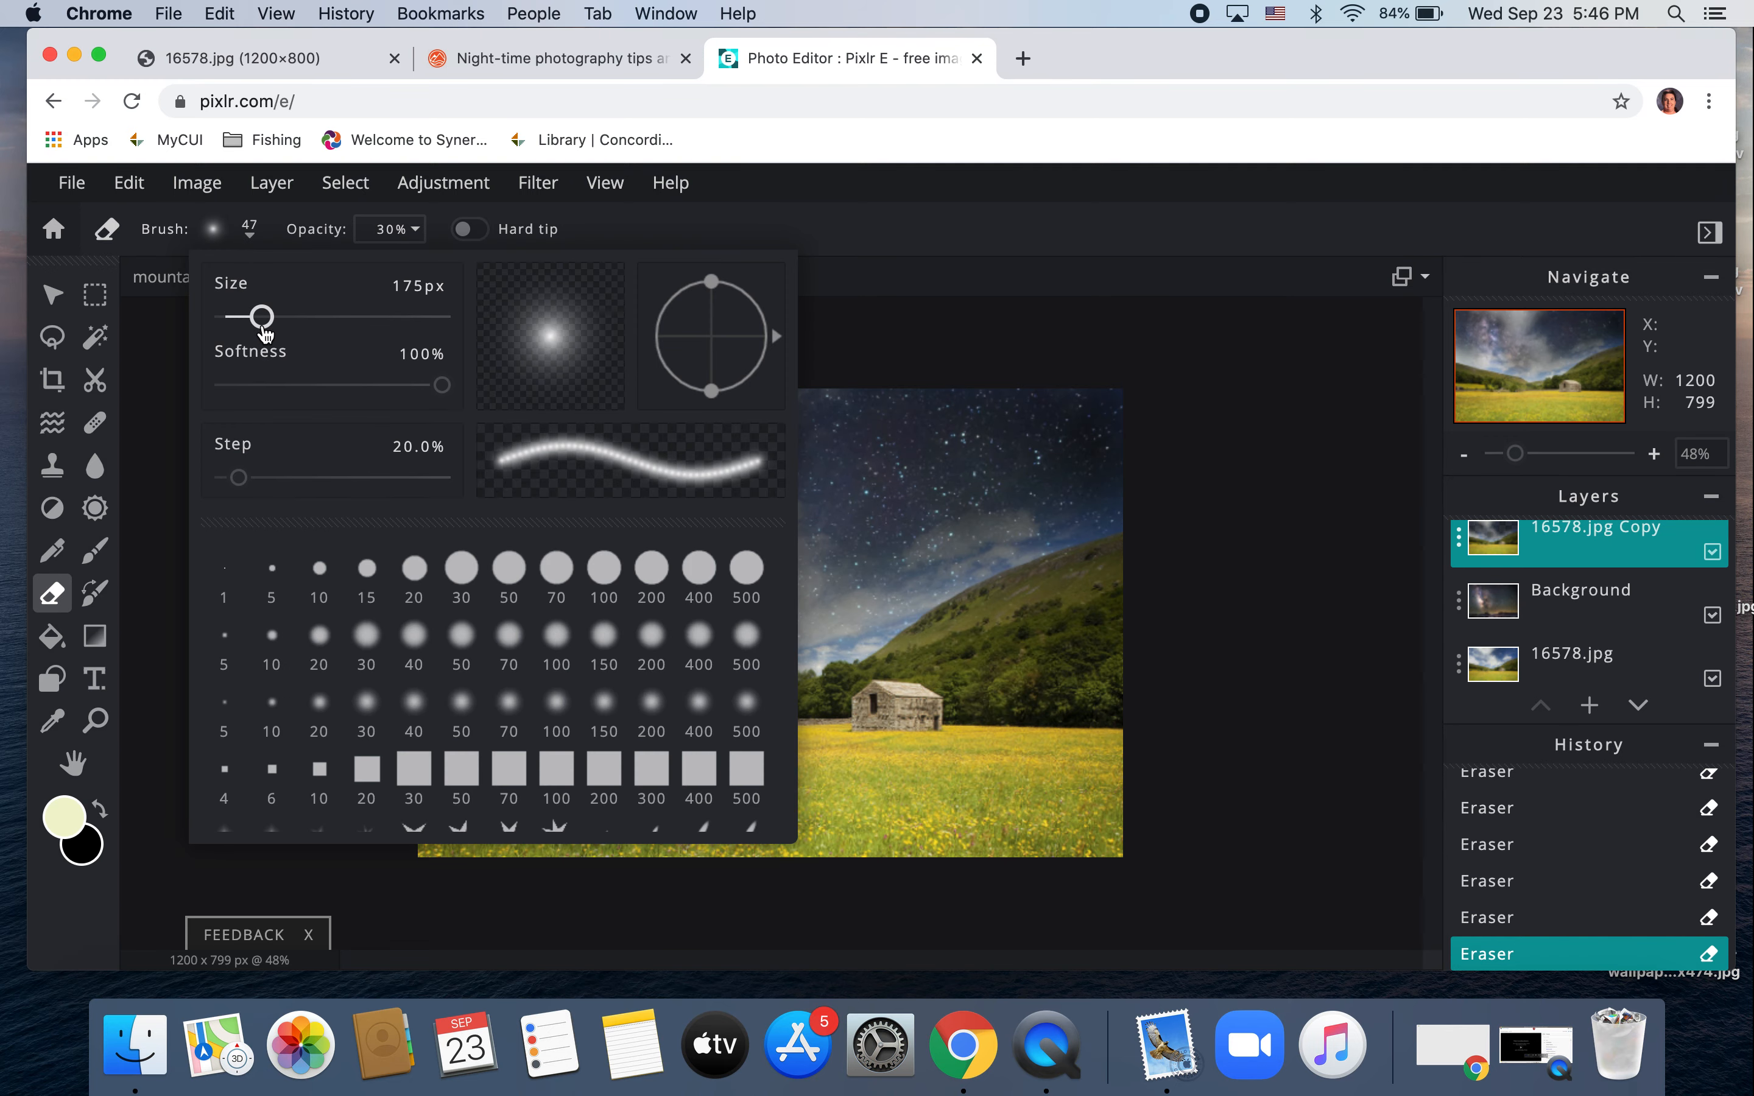
{"action": "left_click", "coordinate": [773, 244]}
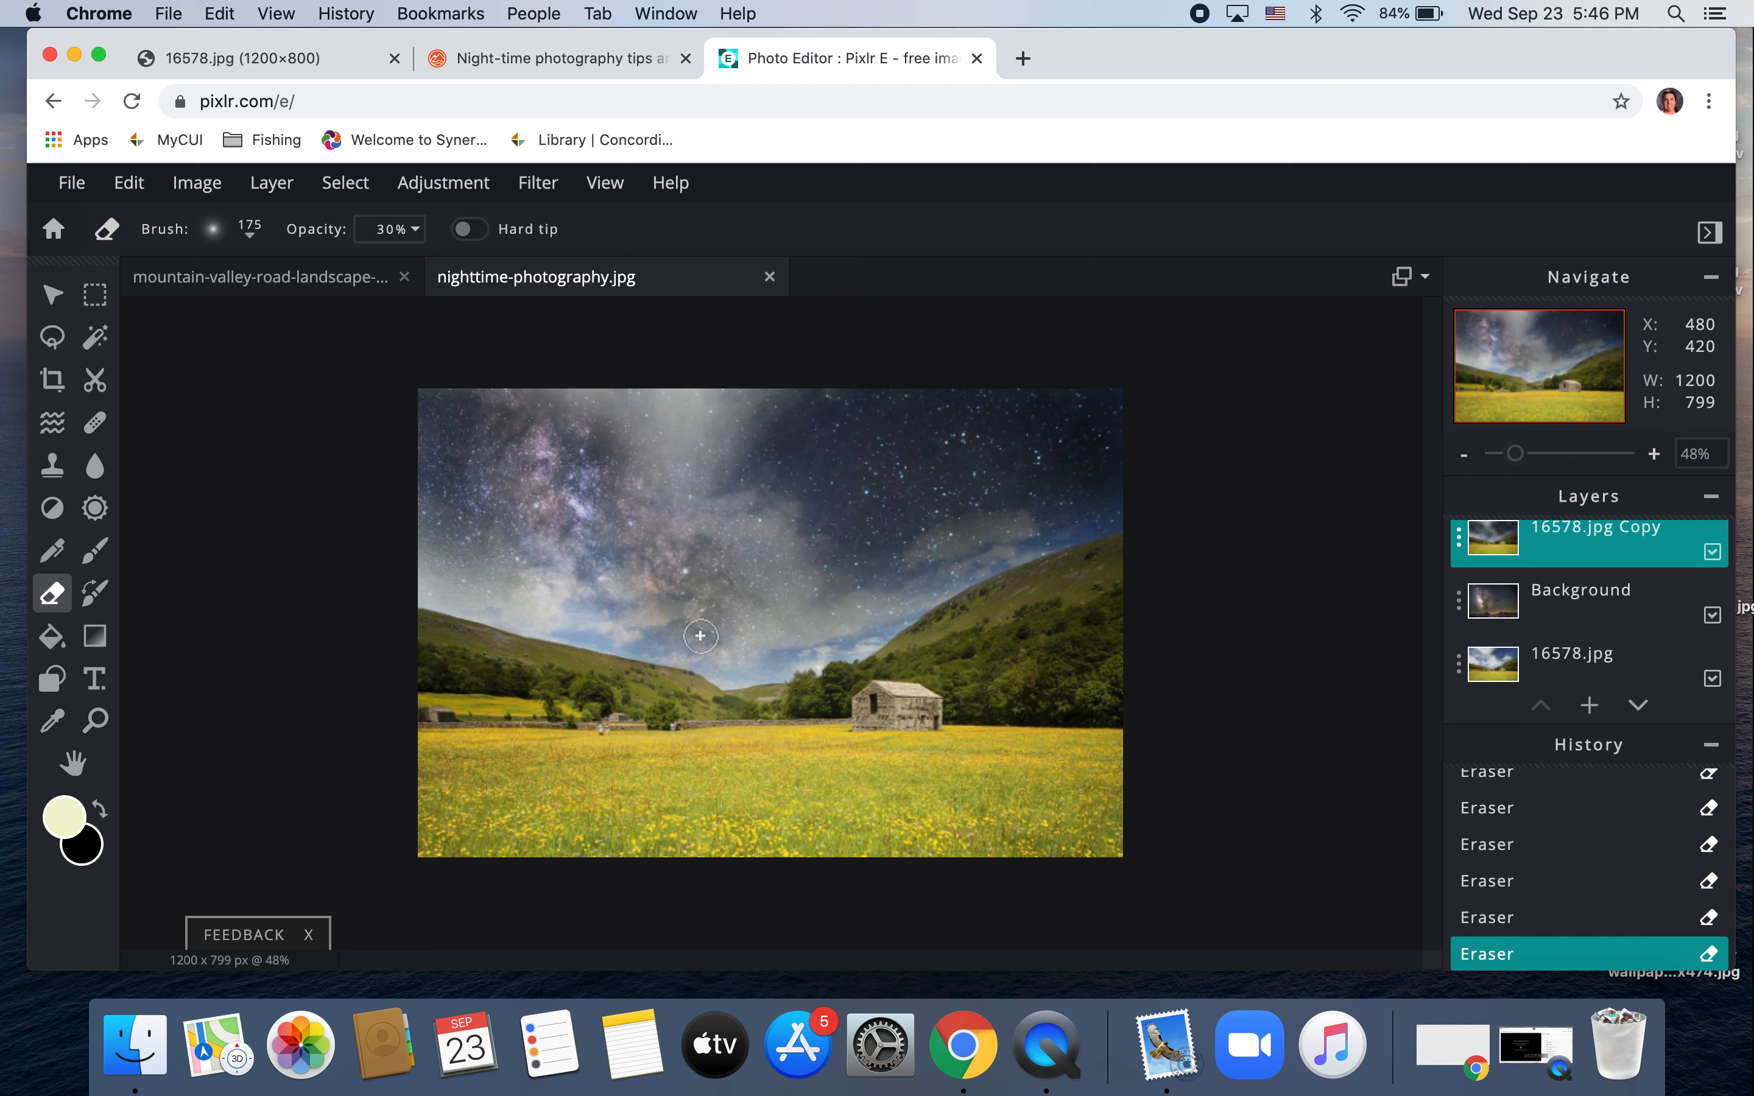
{"action": "mouse_move", "coordinate": [660, 640]}
{"action": "left_mouse_down"}
{"action": "mouse_move", "coordinate": [574, 623]}
{"action": "mouse_move", "coordinate": [628, 618]}
{"action": "left_mouse_up"}
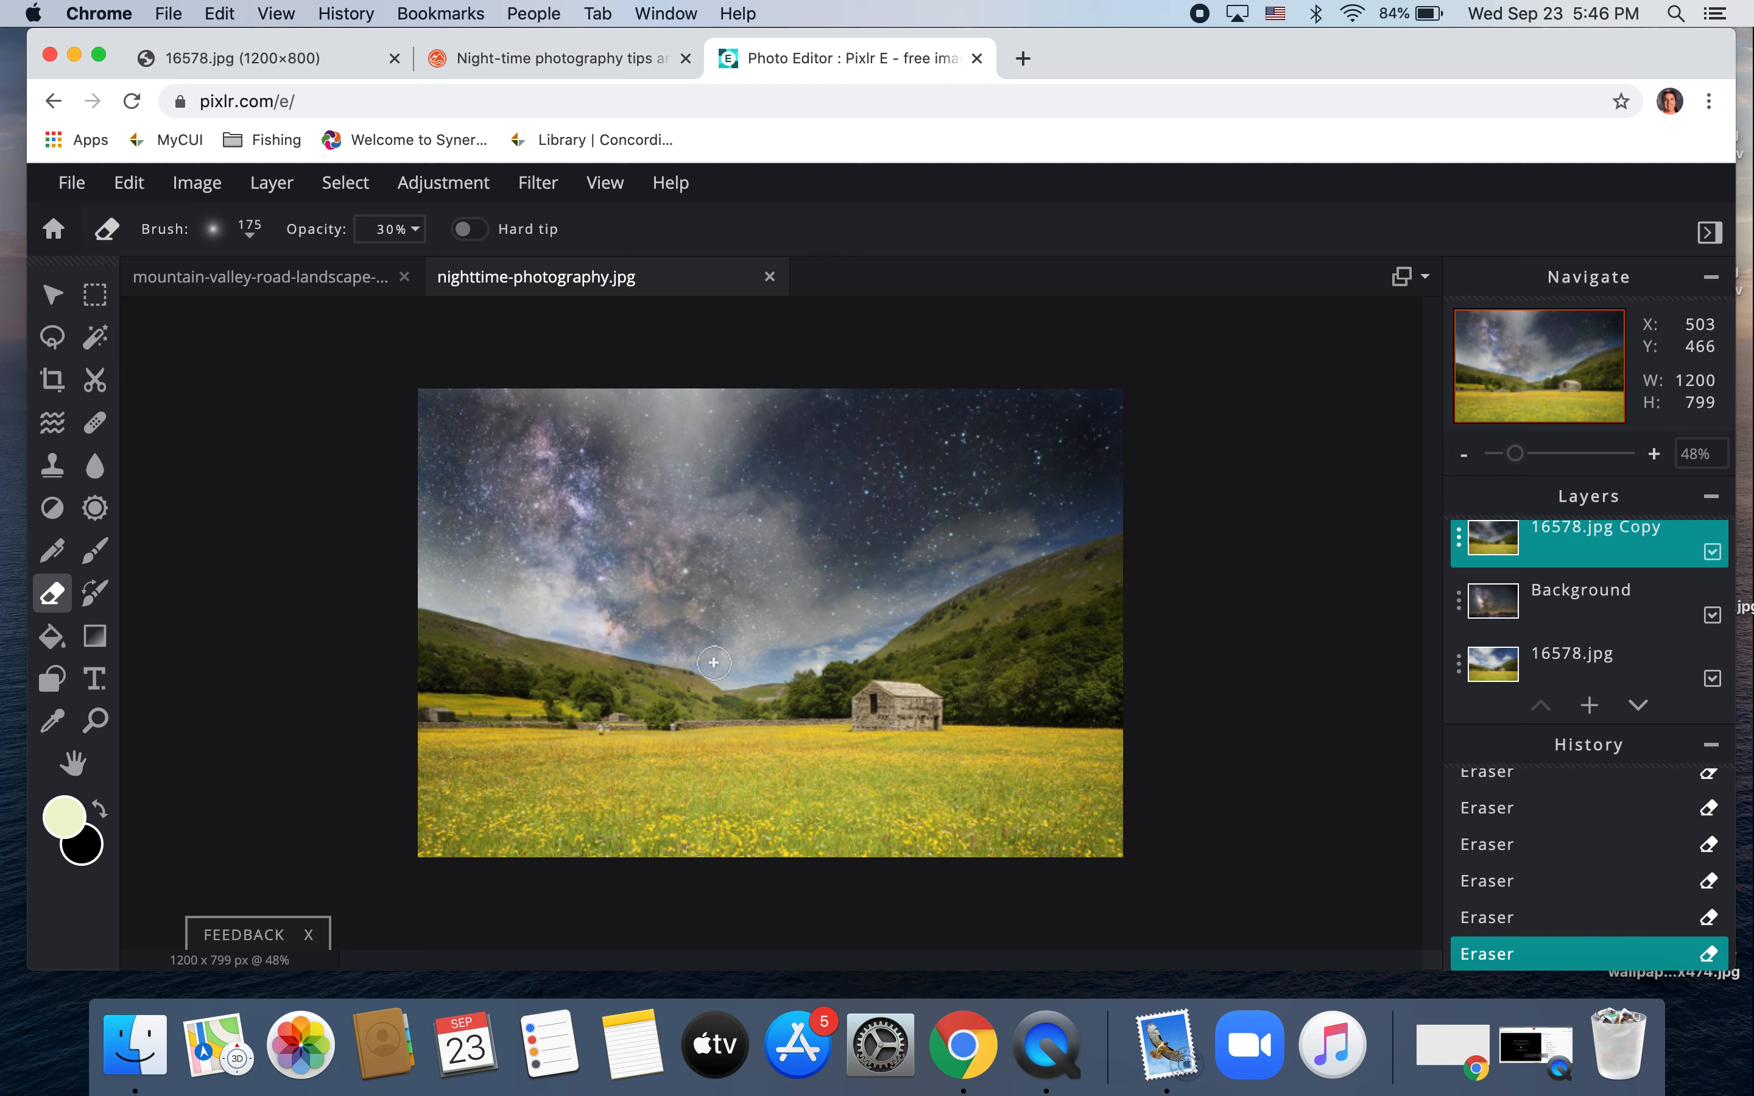
{"action": "mouse_move", "coordinate": [770, 666]}
{"action": "left_mouse_down"}
{"action": "mouse_move", "coordinate": [915, 602]}
{"action": "mouse_move", "coordinate": [958, 536]}
{"action": "left_mouse_up"}
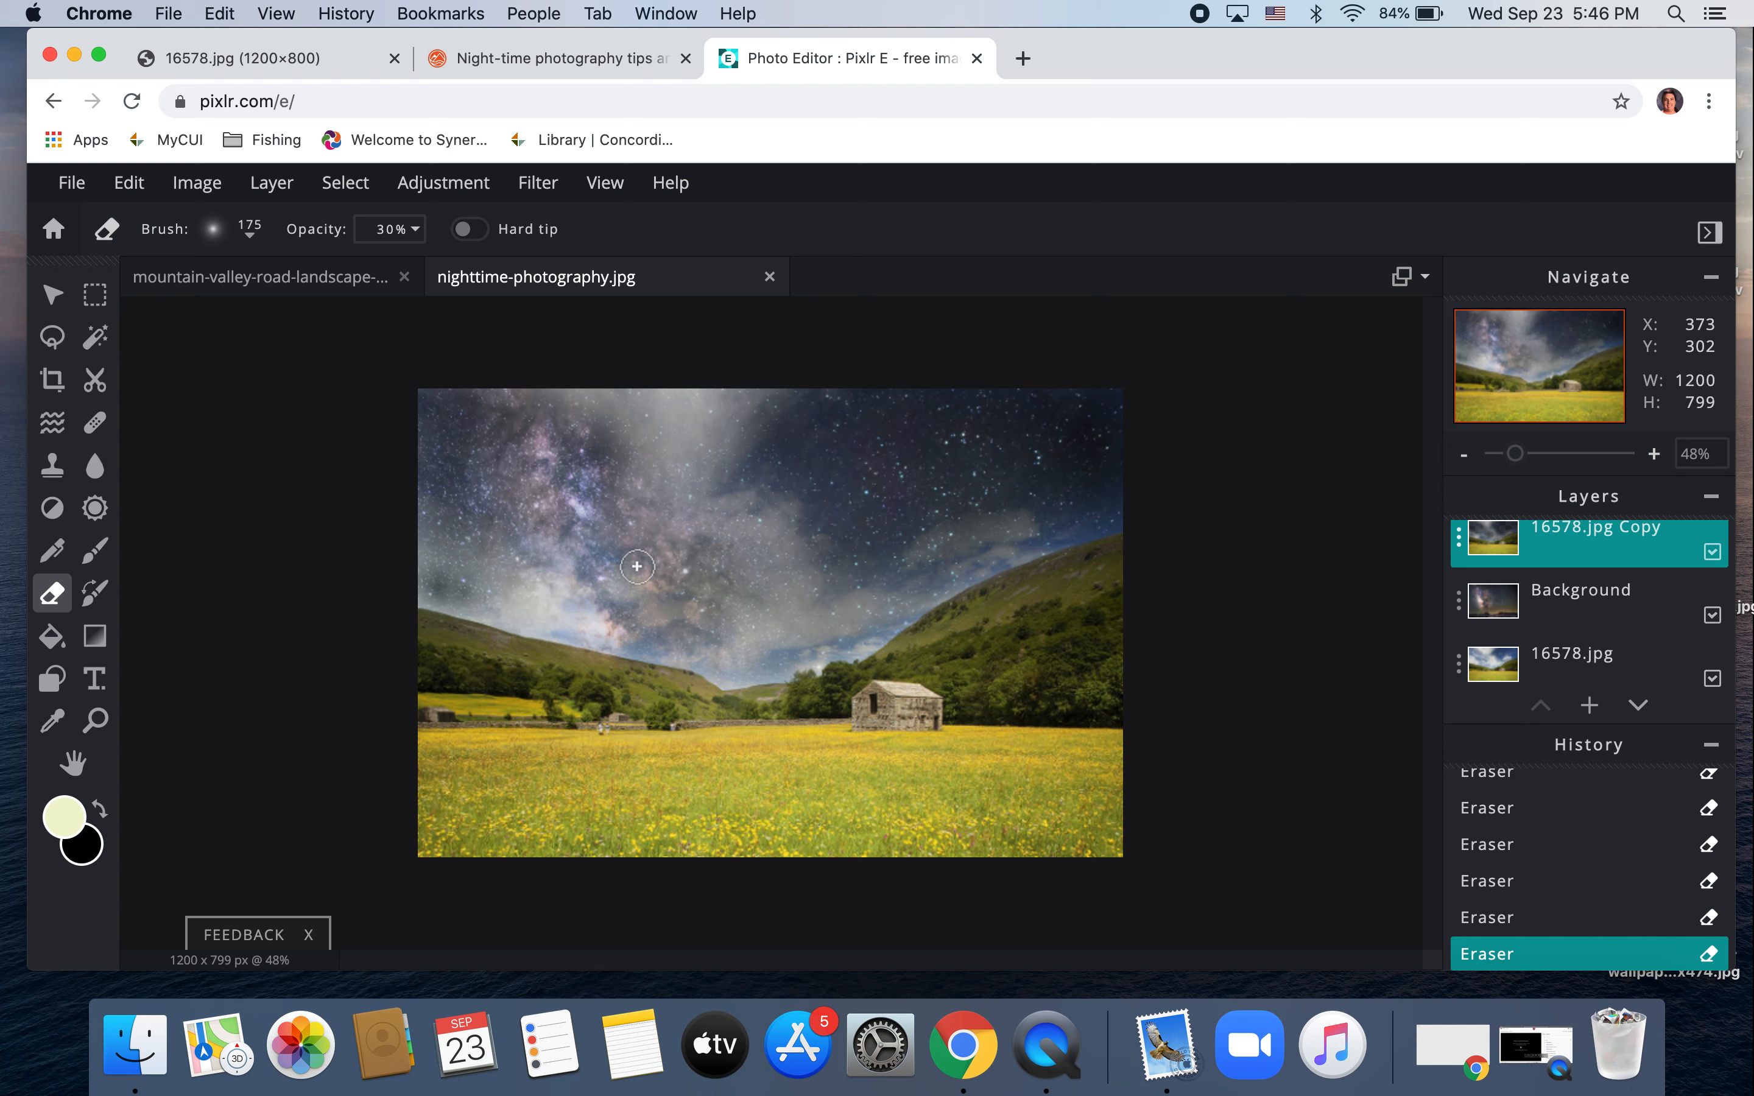
Step: Undo the last five eraser strokes
{"action": "key", "text": "super+z"}
{"action": "key", "text": "super+z"}
{"action": "key", "text": "super+z"}
{"action": "key", "text": "super+z"}
{"action": "key", "text": "super+z"}
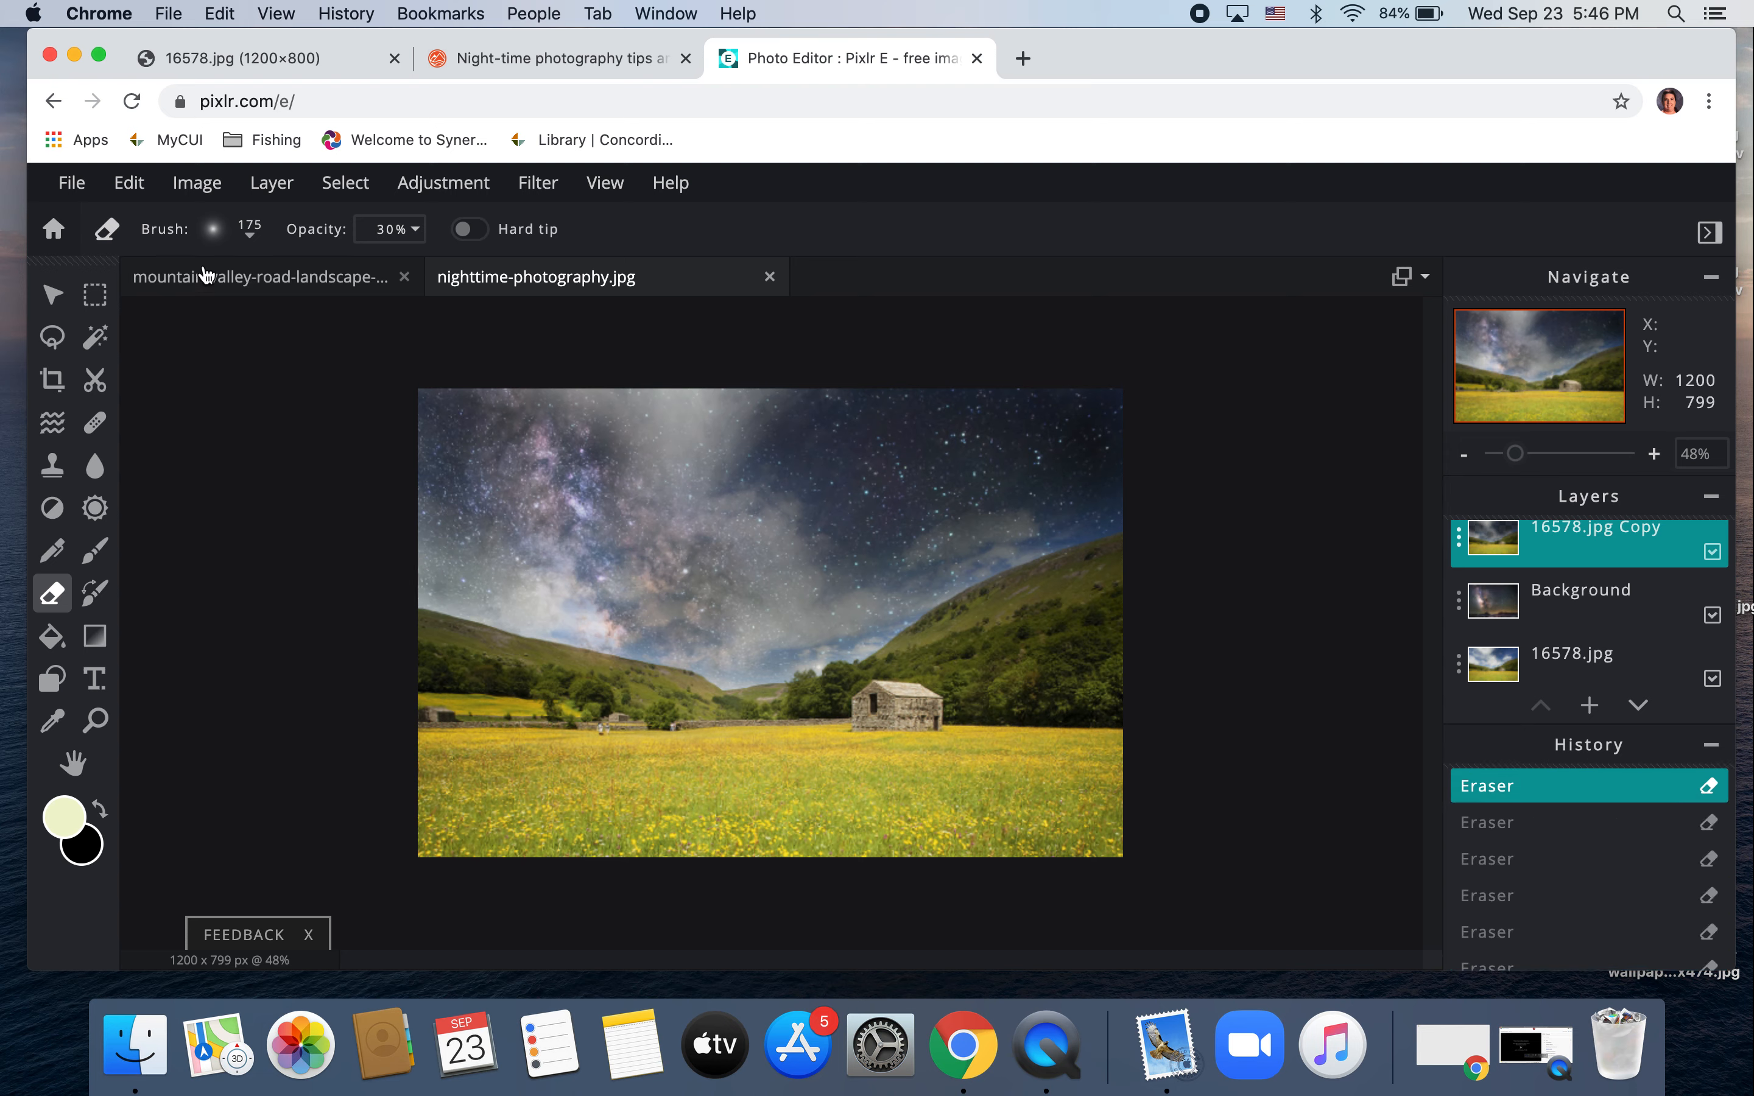
Step: Set the eraser brush size to 286 px and softly erase the sky at the left on the 16578.jpg Copy layer
{"action": "left_click", "coordinate": [215, 231]}
{"action": "left_click_drag", "start_coordinate": [259, 317], "coordinate": [287, 317]}
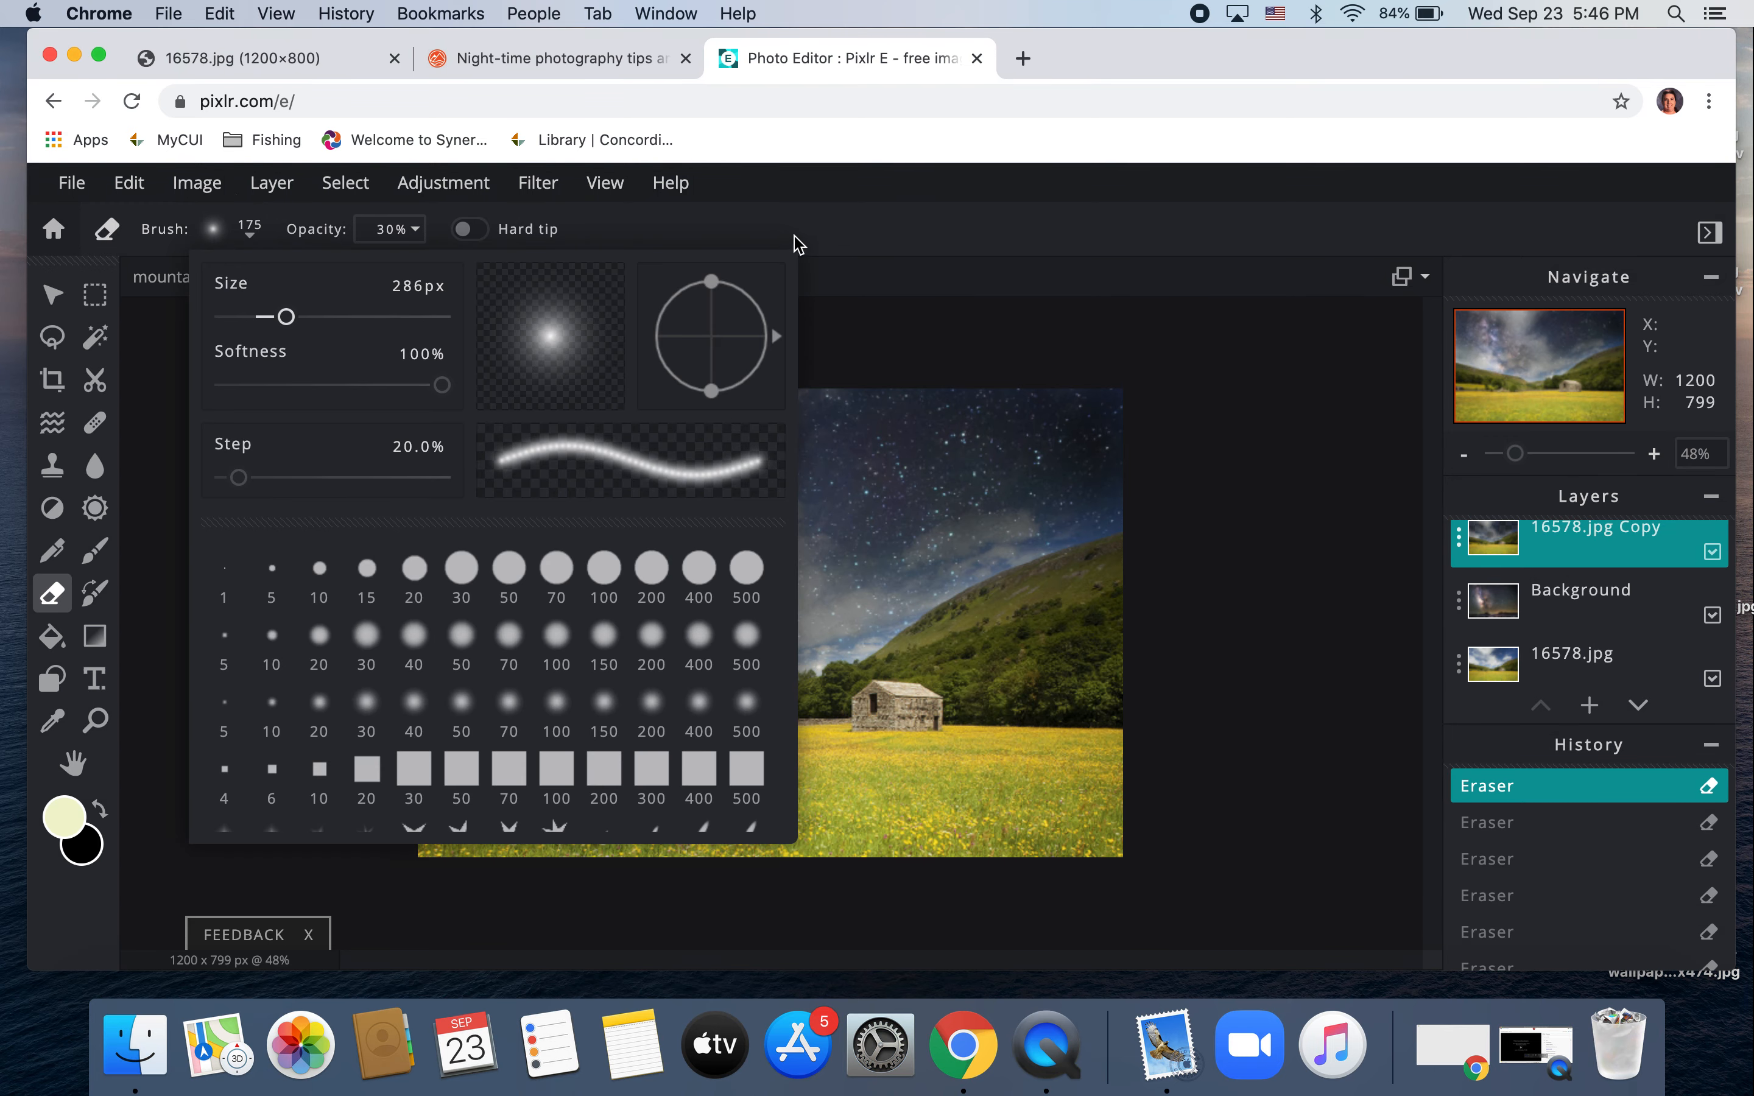
{"action": "left_click_drag", "start_coordinate": [500, 509], "coordinate": [436, 584]}
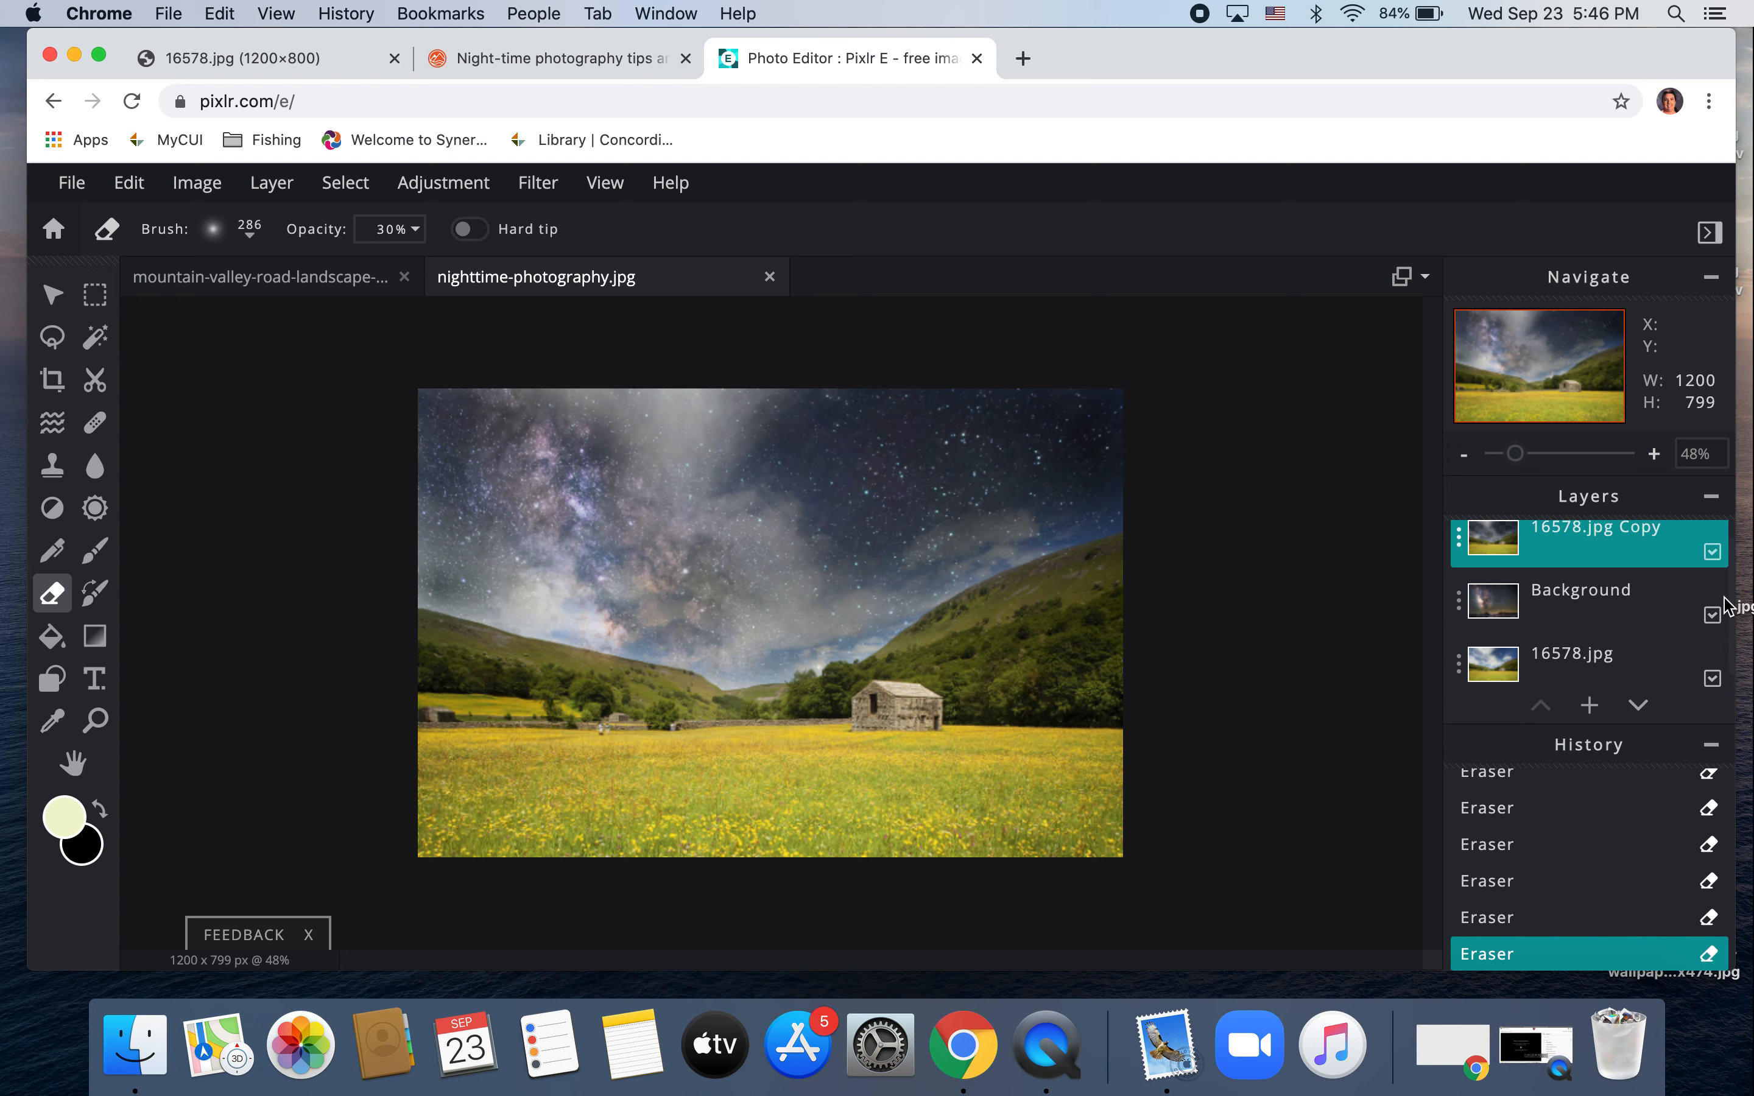
Step: Hide the Background and 16578.jpg Copy layers to compare with the original photo, and show both again
{"action": "left_click", "coordinate": [1713, 616]}
{"action": "left_click", "coordinate": [1712, 552]}
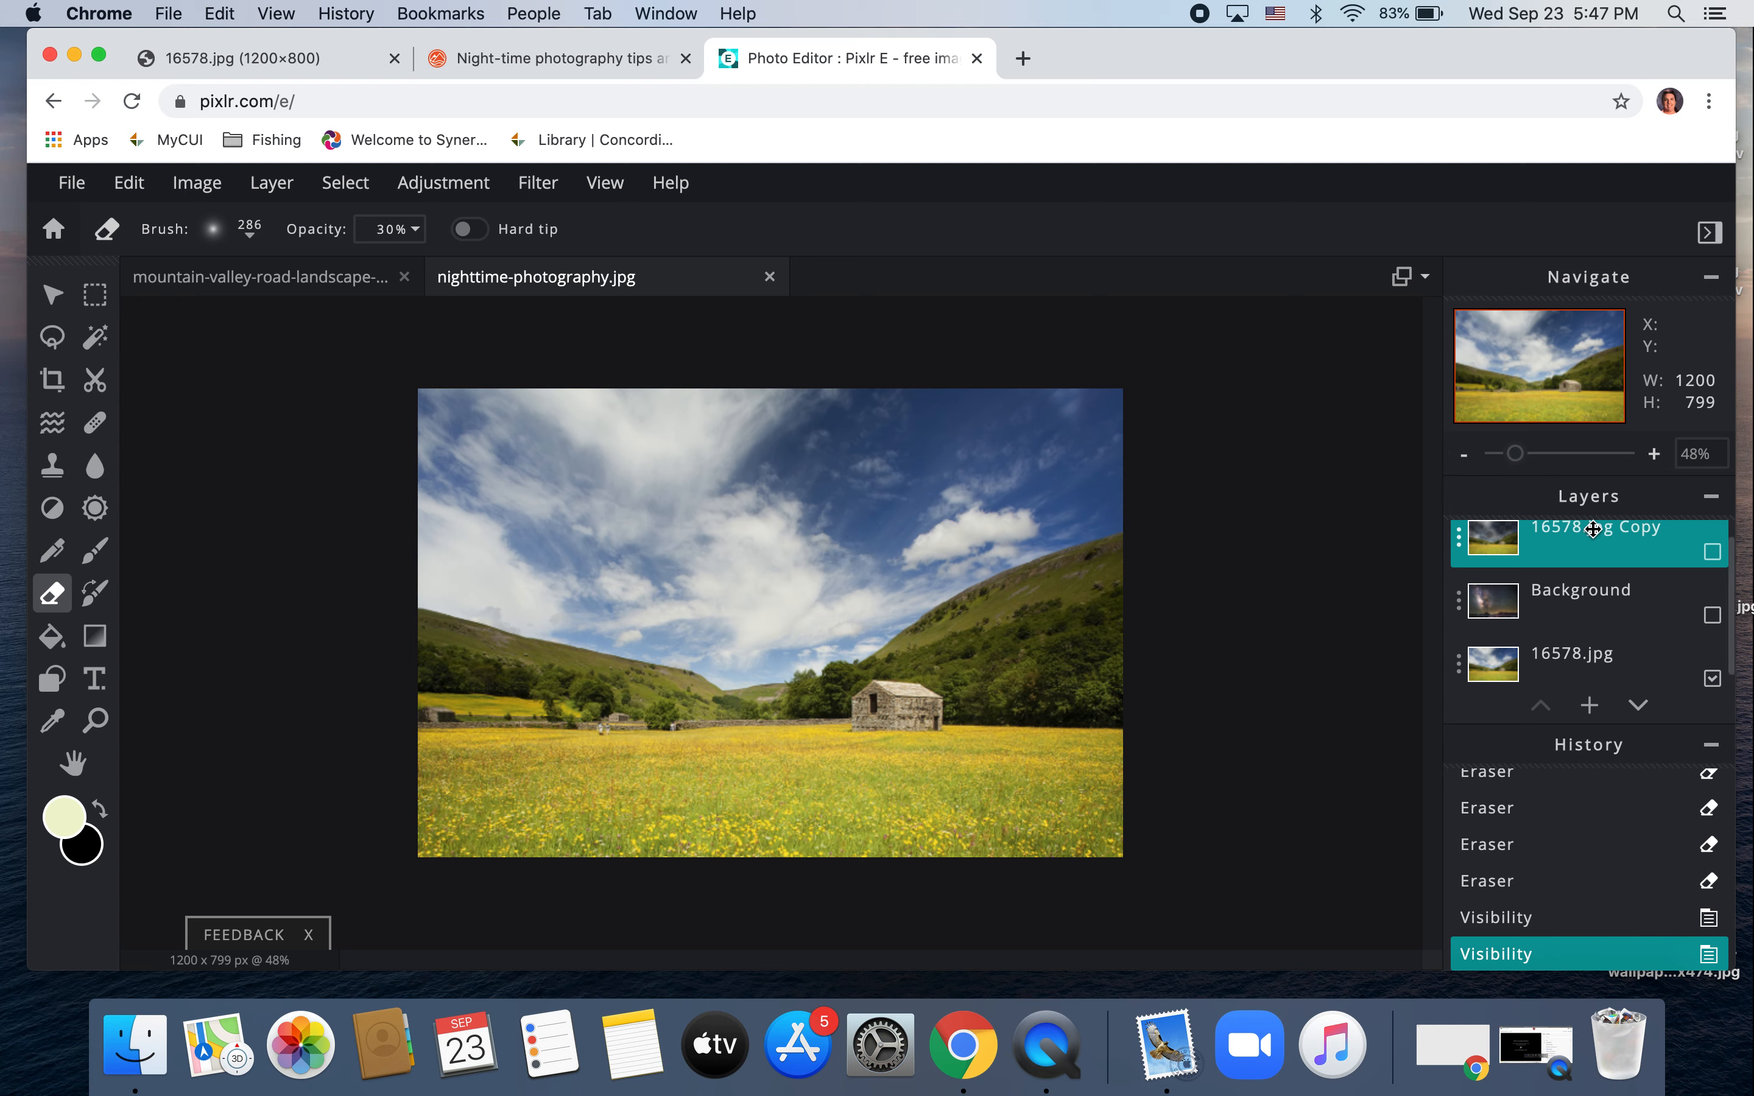
{"action": "left_click", "coordinate": [1713, 552]}
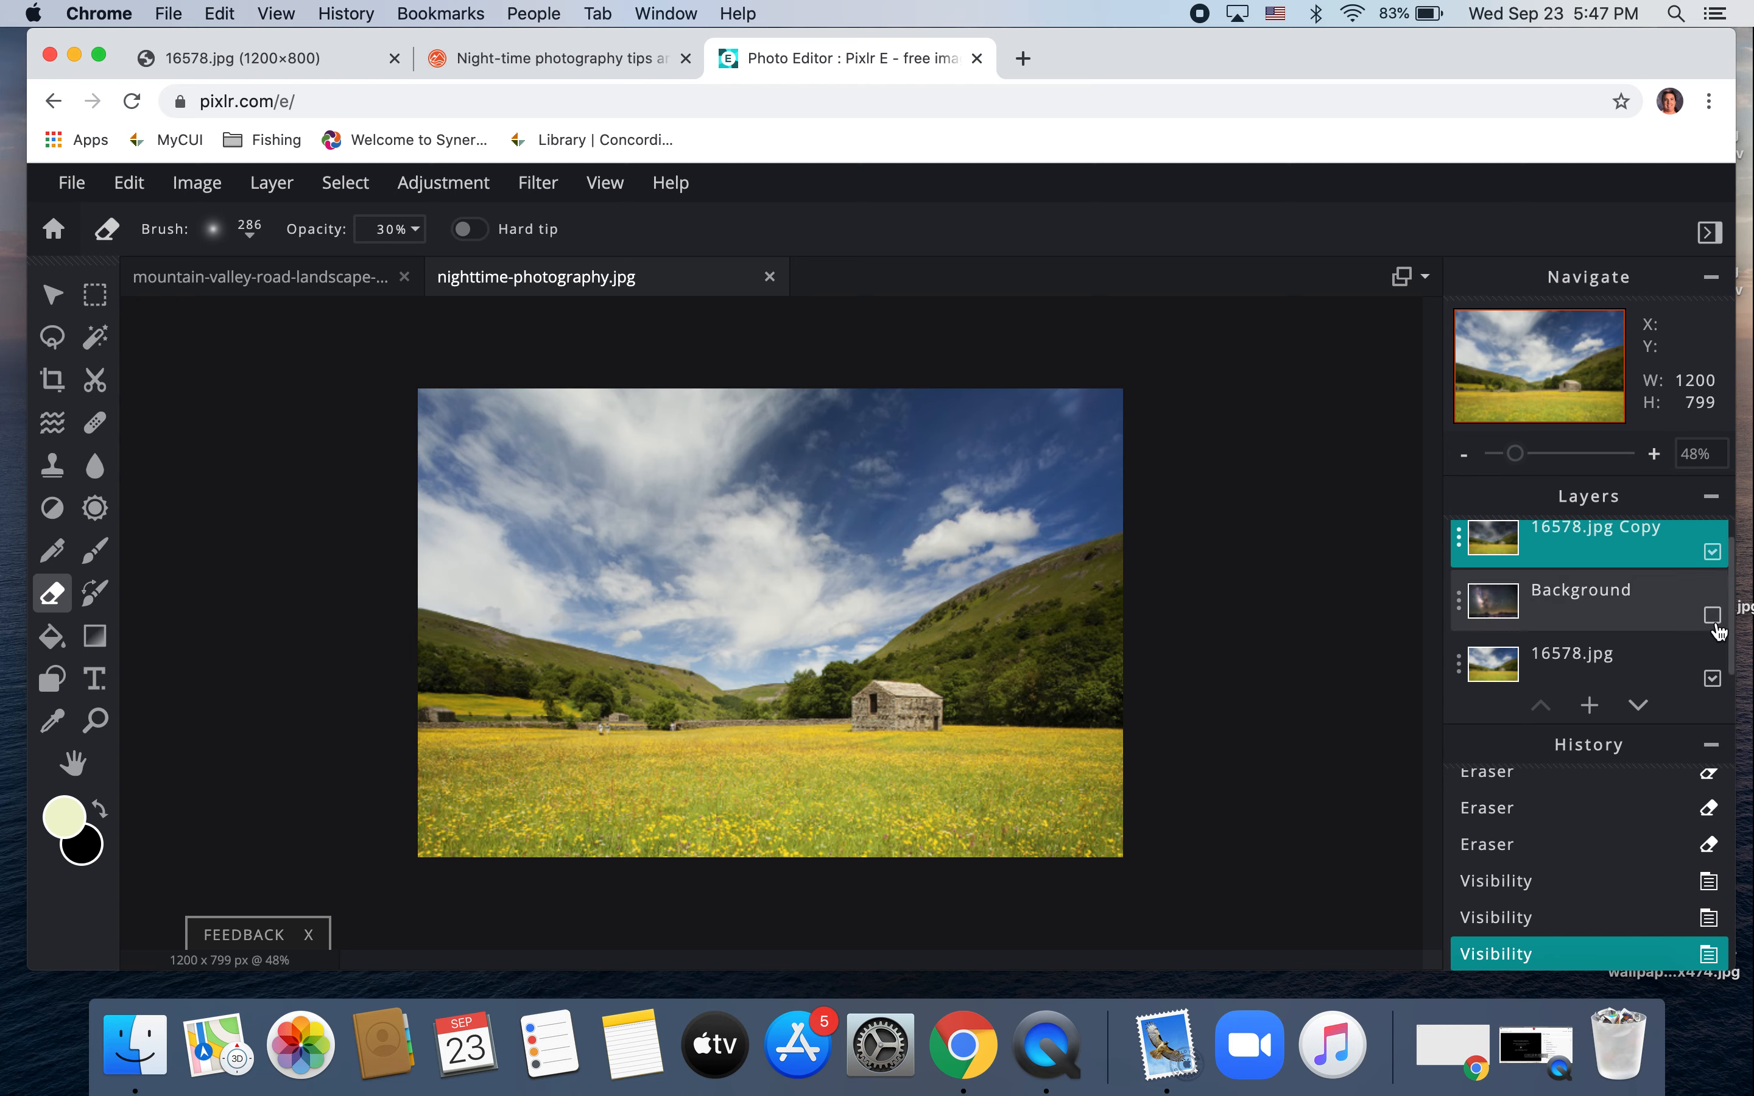
{"action": "left_click", "coordinate": [1713, 616]}
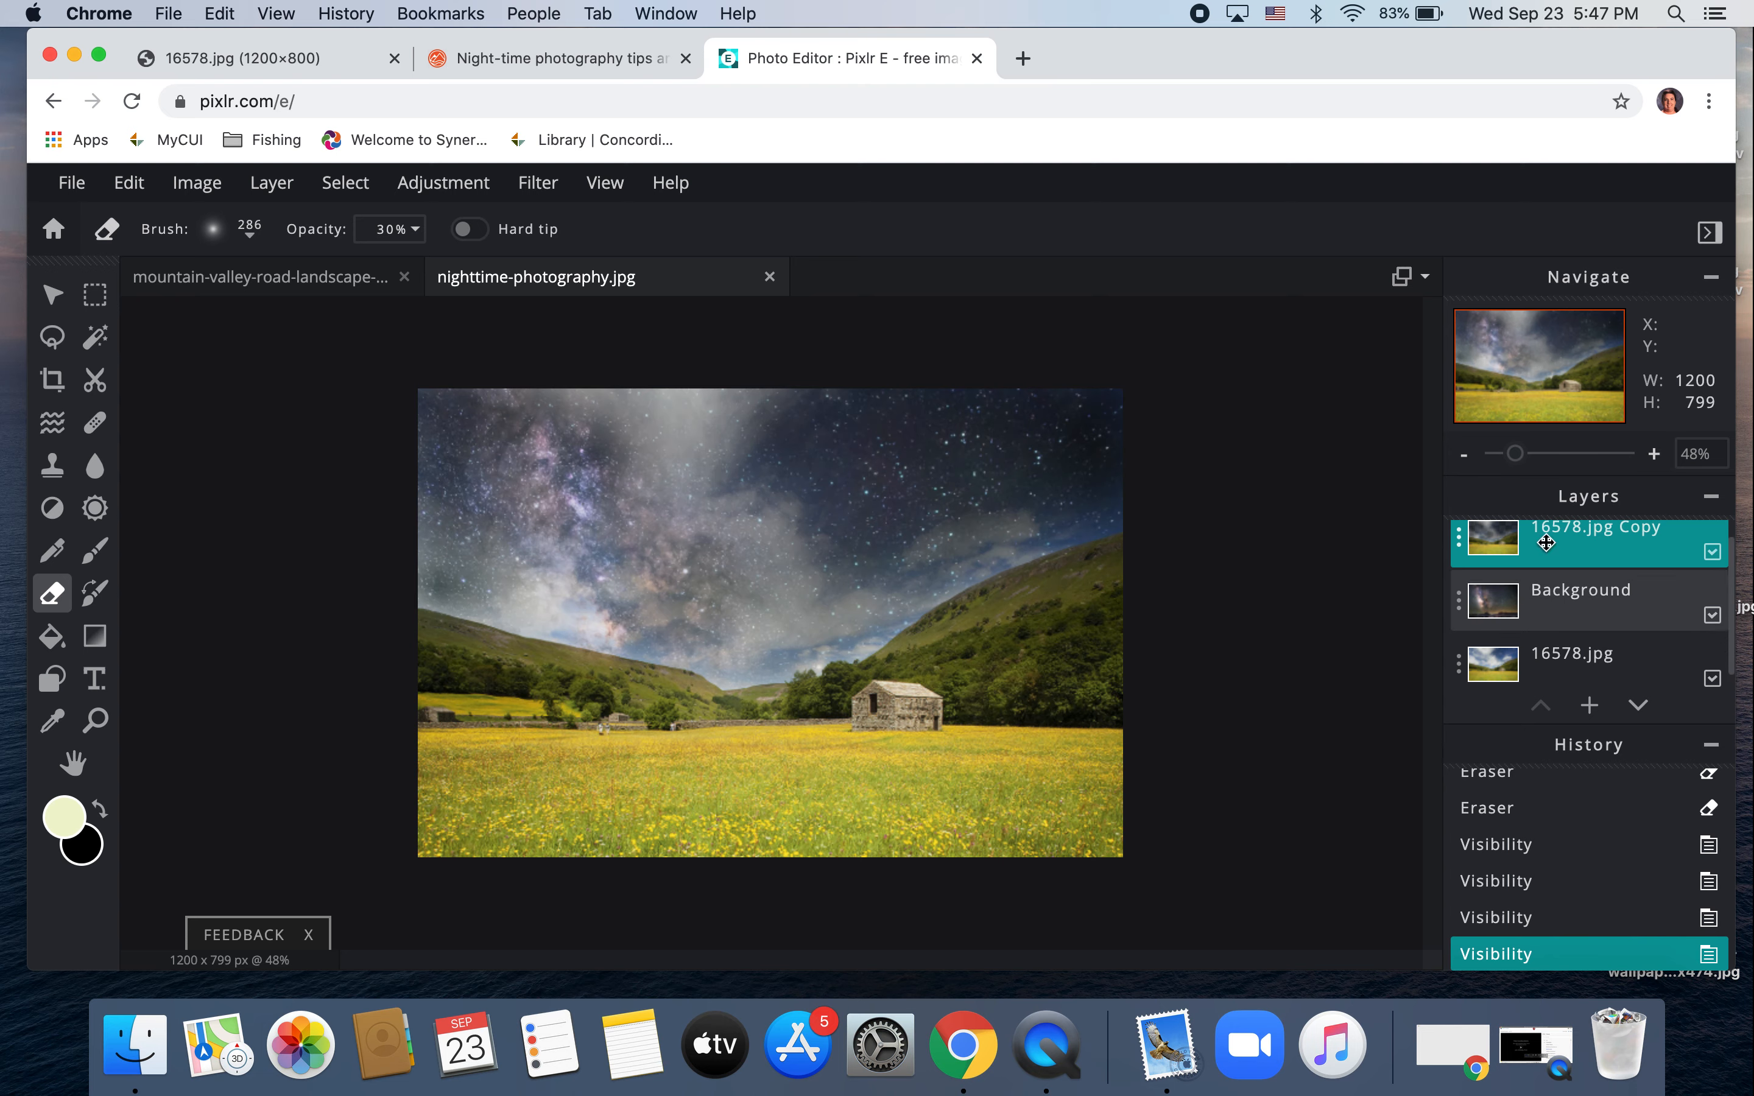
Step: Switch to the mountain-valley-road-landscape document, choose the Lasso tool, and hide every layer except Background
{"action": "left_click", "coordinate": [290, 280]}
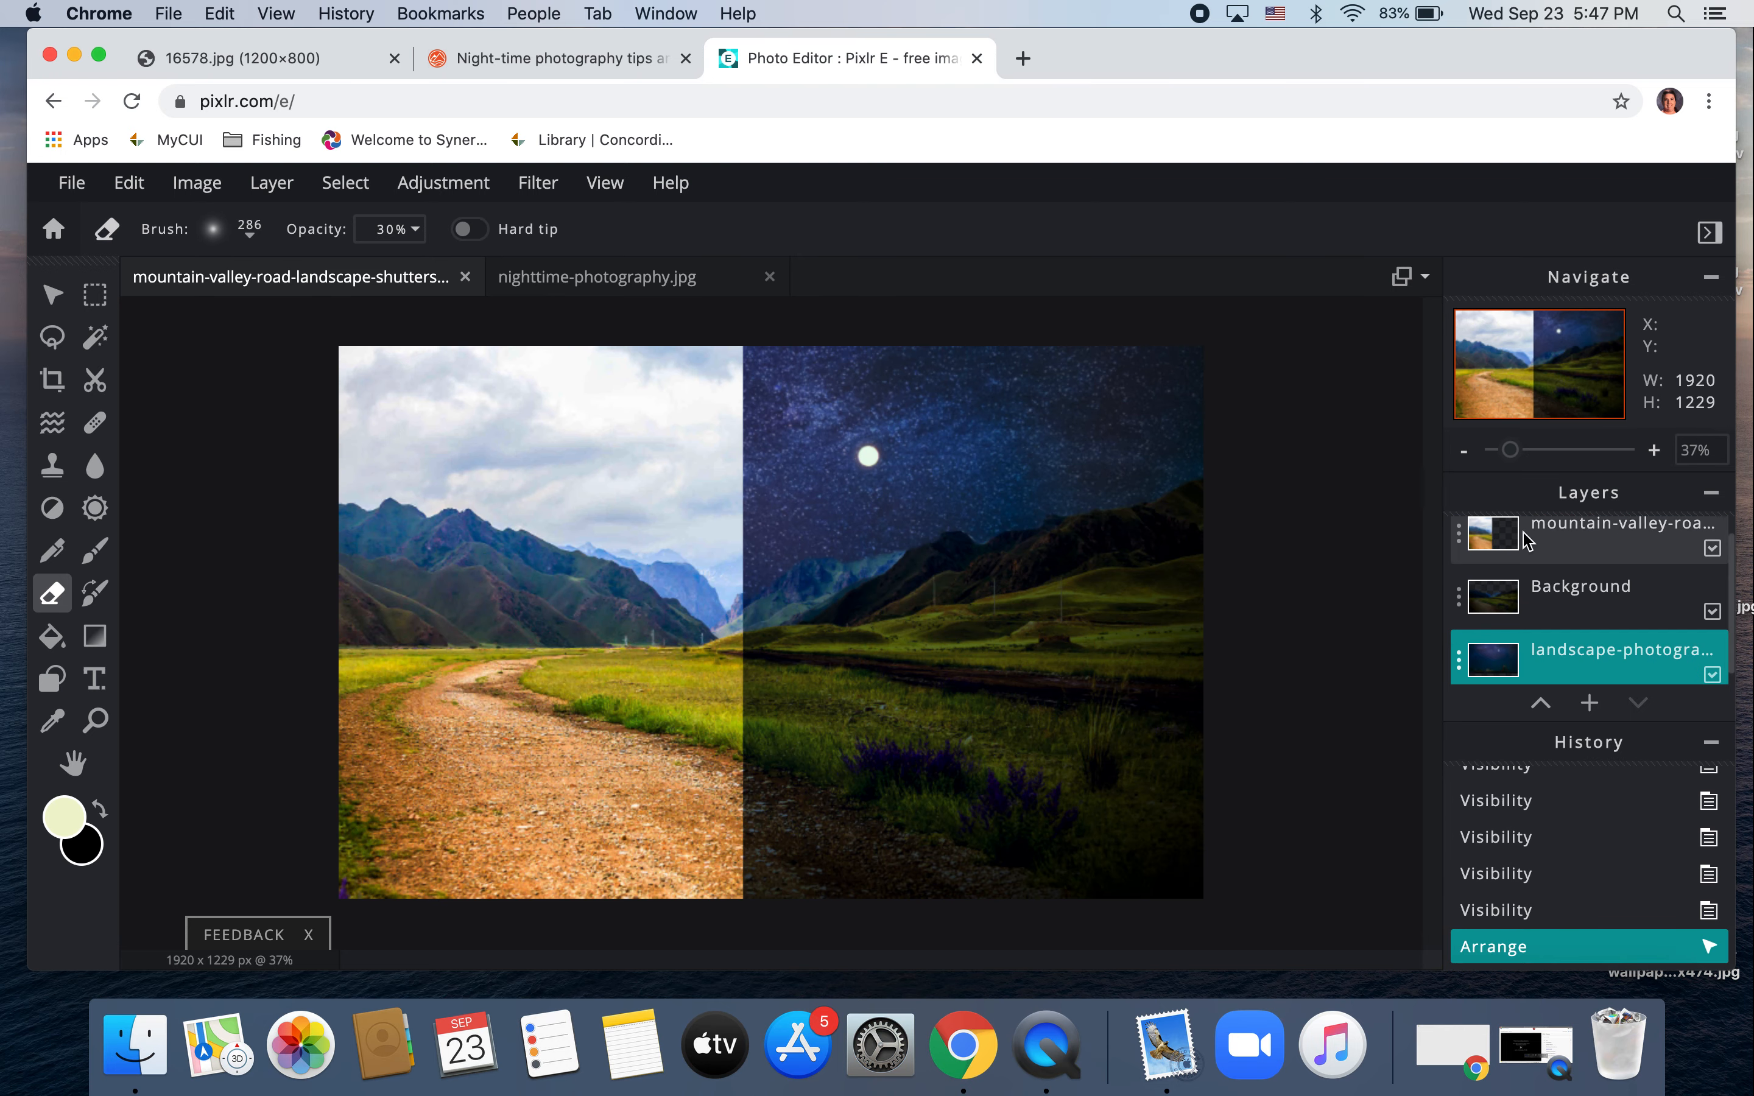
{"action": "left_click", "coordinate": [51, 335]}
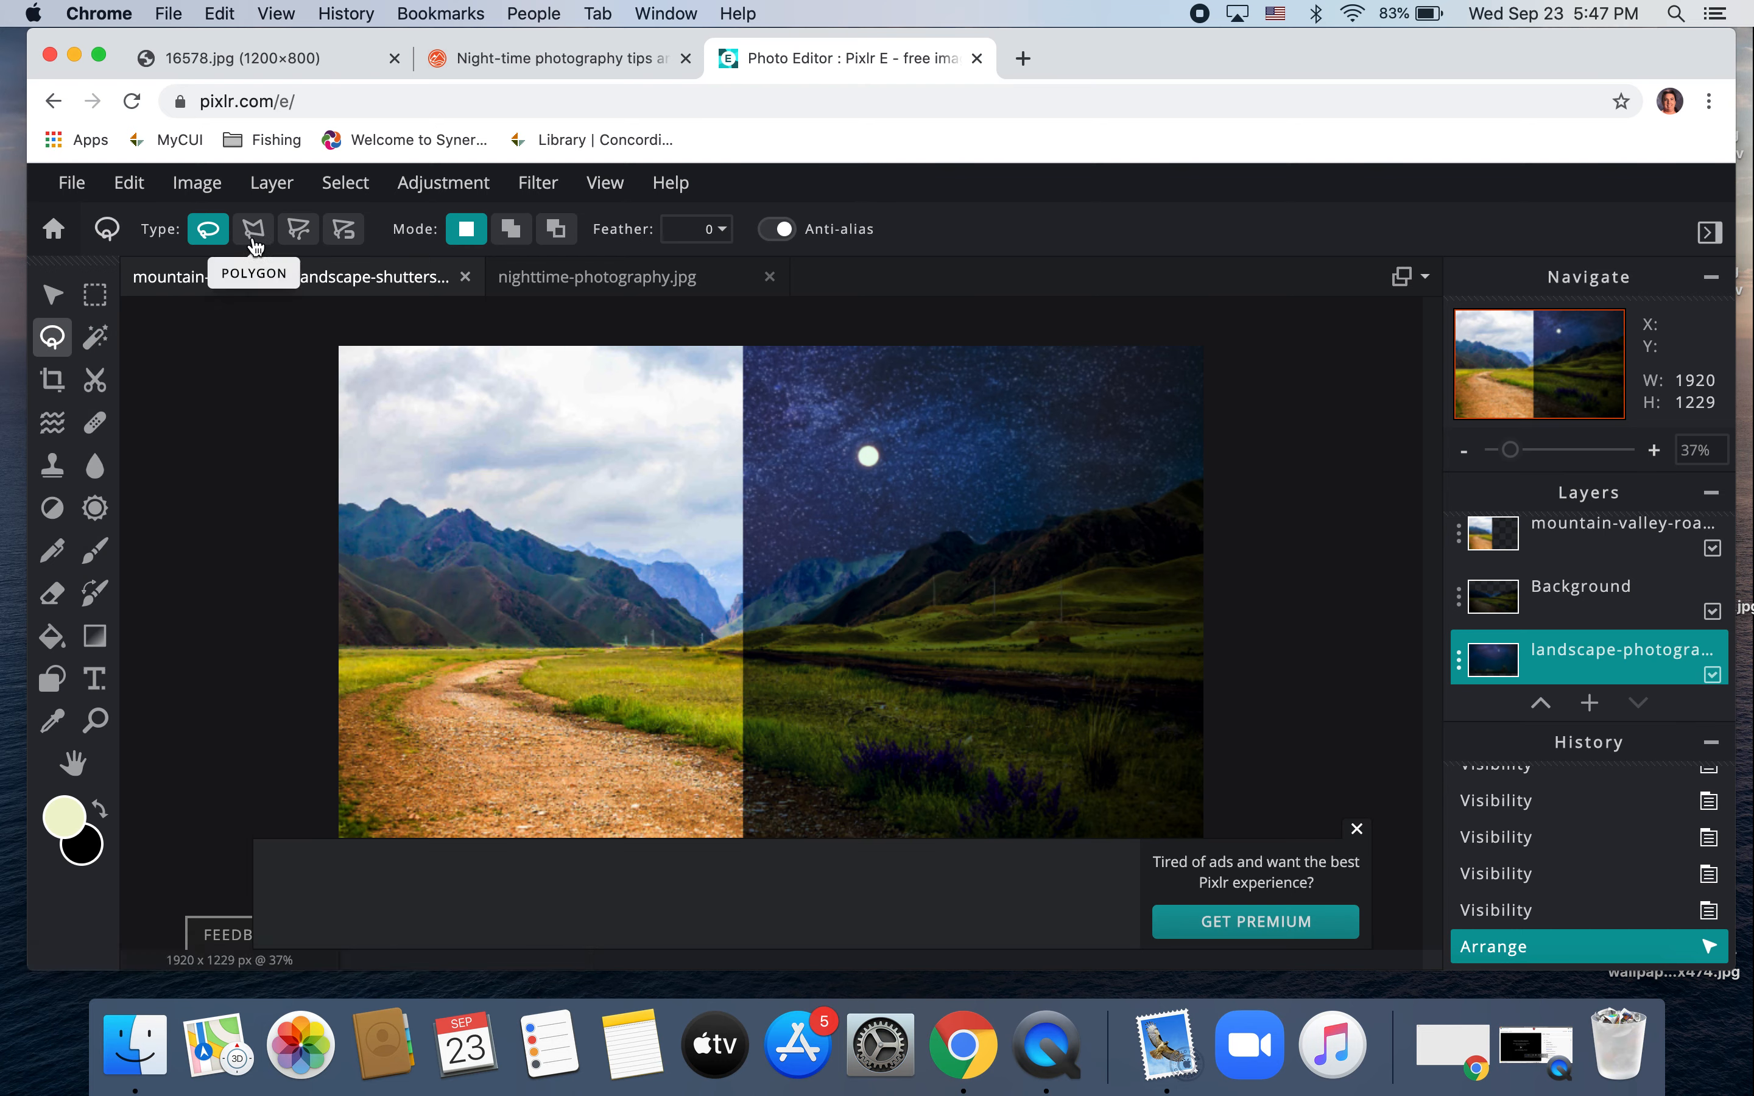
{"action": "left_click", "coordinate": [1712, 552]}
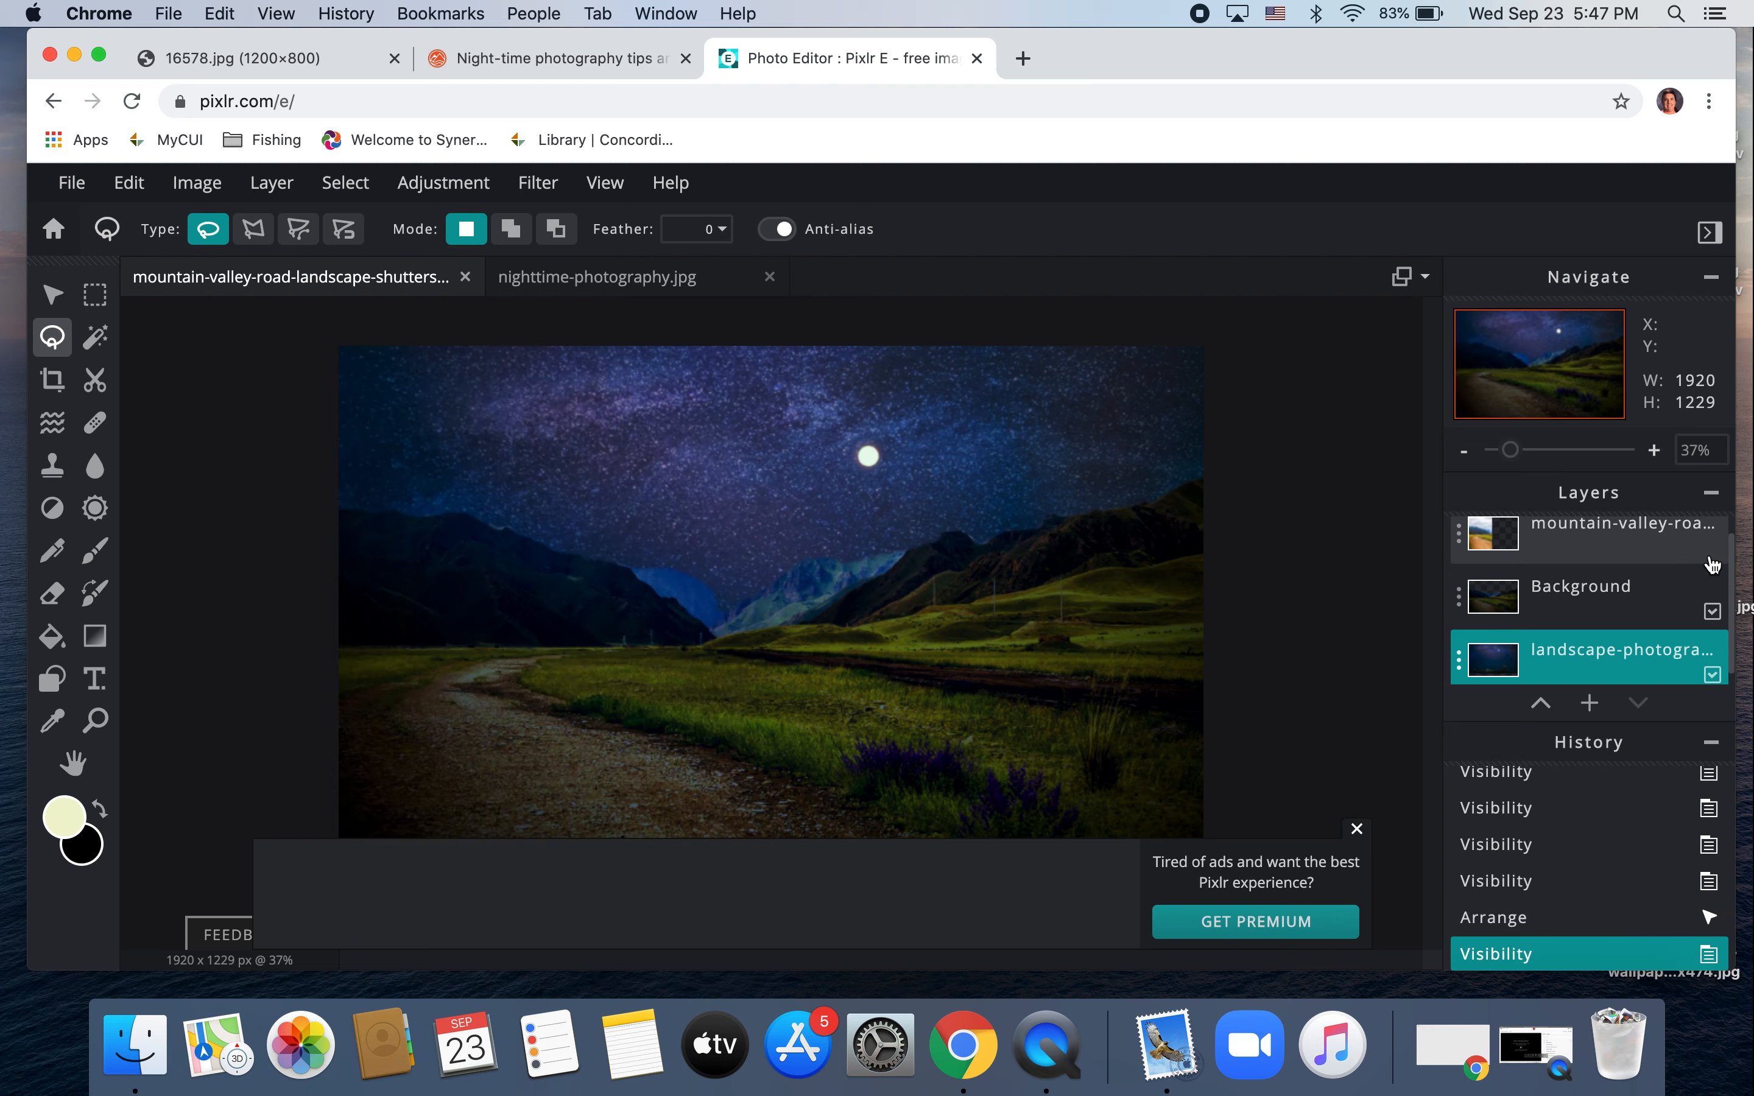
{"action": "left_click", "coordinate": [1713, 676]}
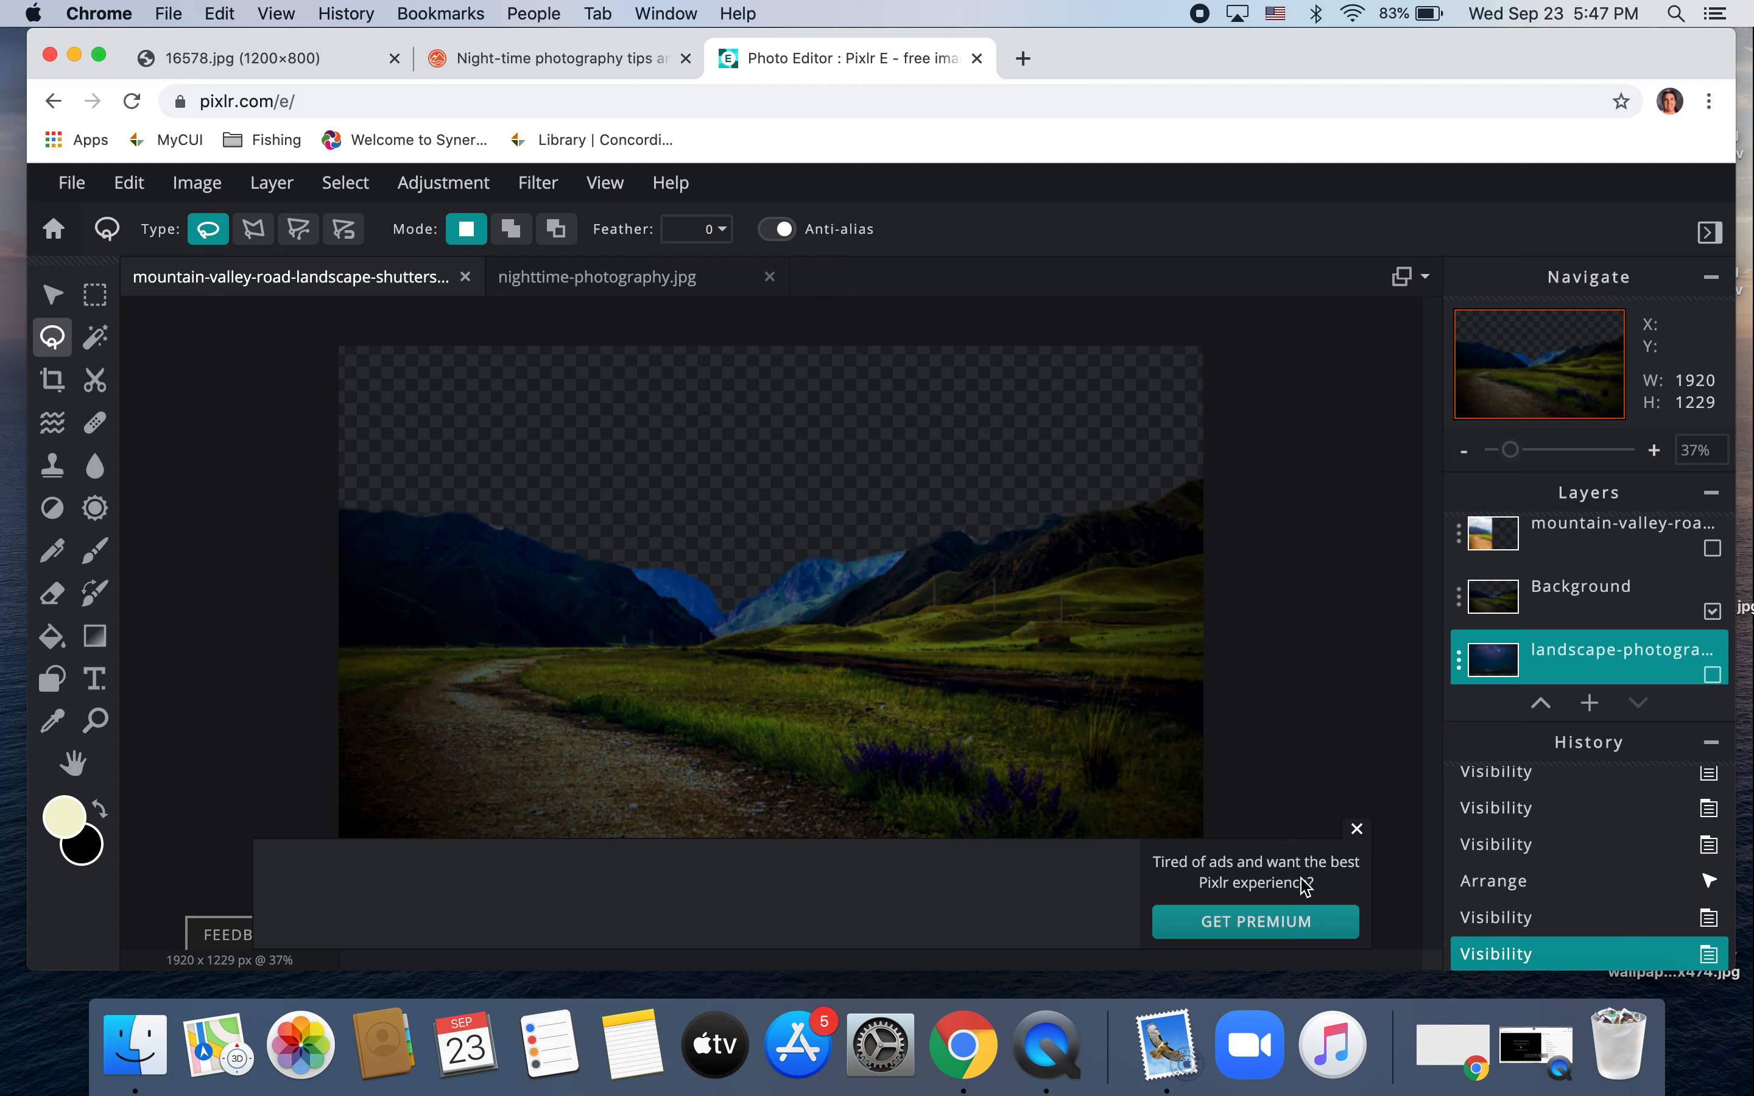
Step: Dismiss the ad, draw a freehand lasso selection in the upper-left corner of the empty sky, and deselect it
{"action": "left_click", "coordinate": [1357, 830]}
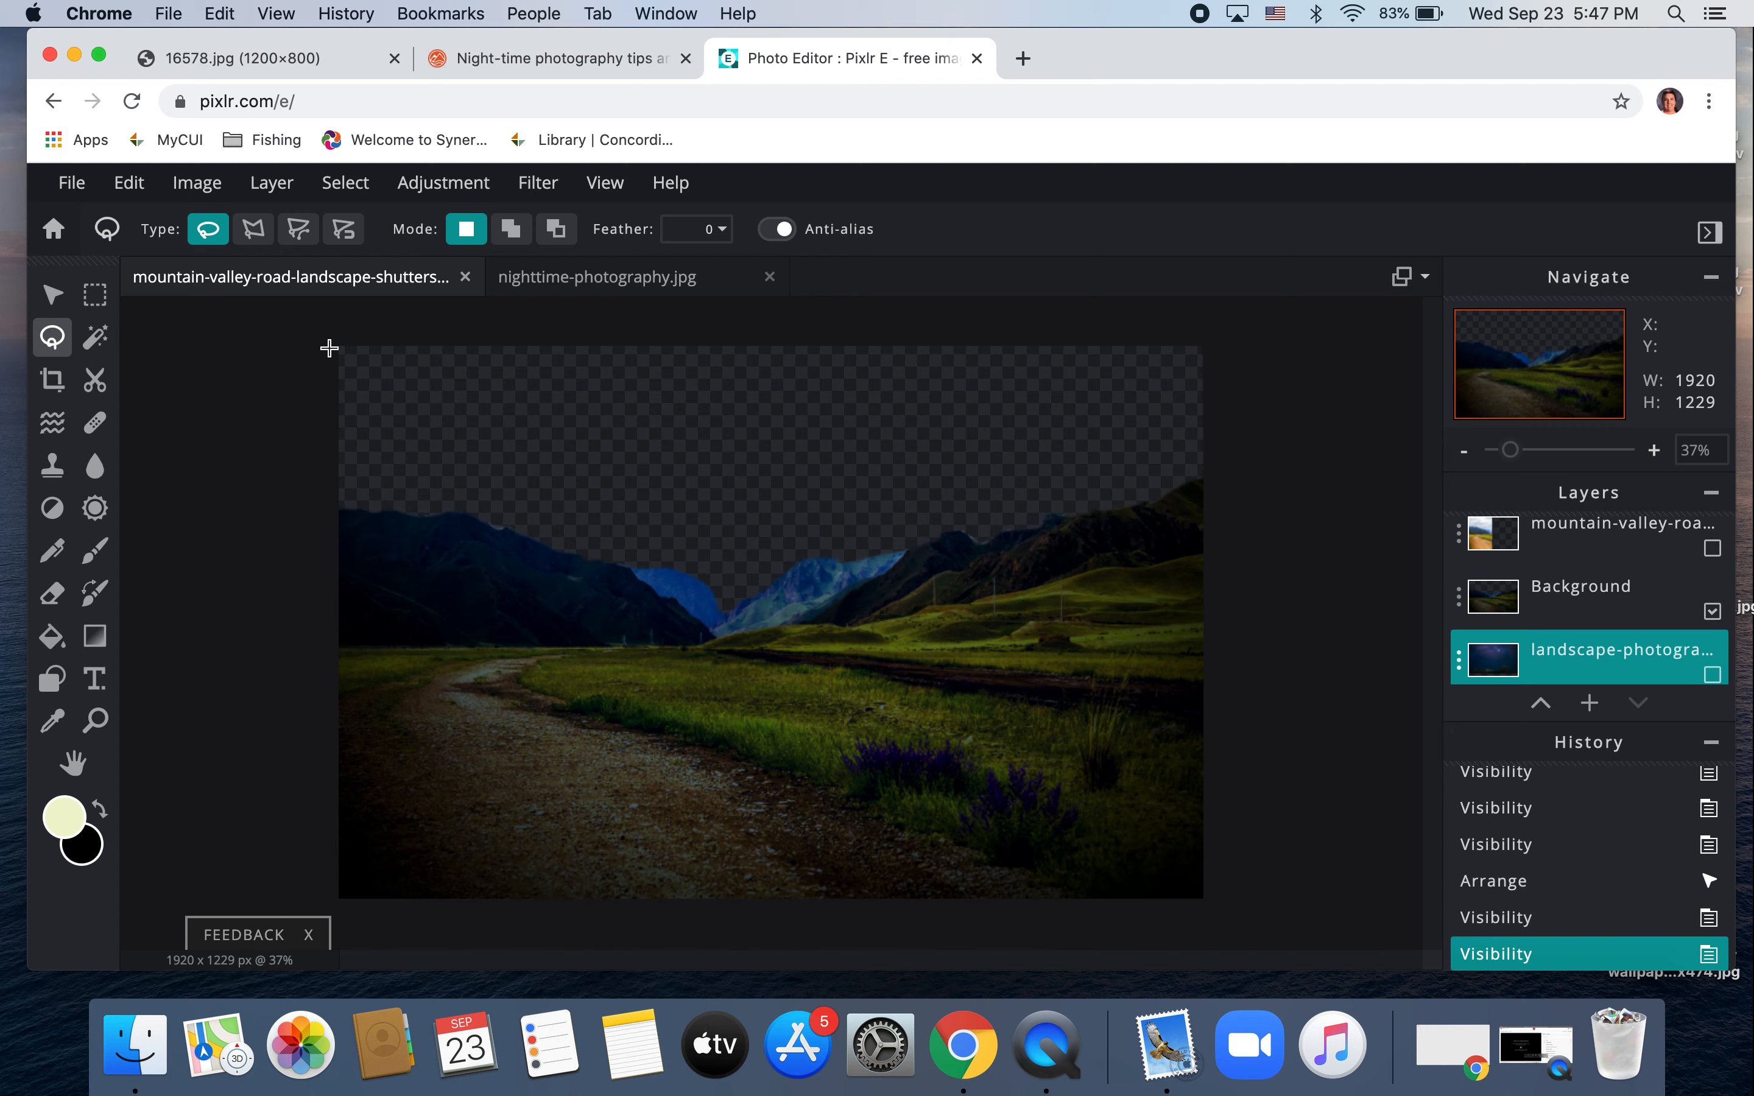
{"action": "mouse_move", "coordinate": [340, 341]}
{"action": "left_mouse_down"}
{"action": "mouse_move", "coordinate": [356, 439]}
{"action": "mouse_move", "coordinate": [458, 475]}
{"action": "left_mouse_up"}
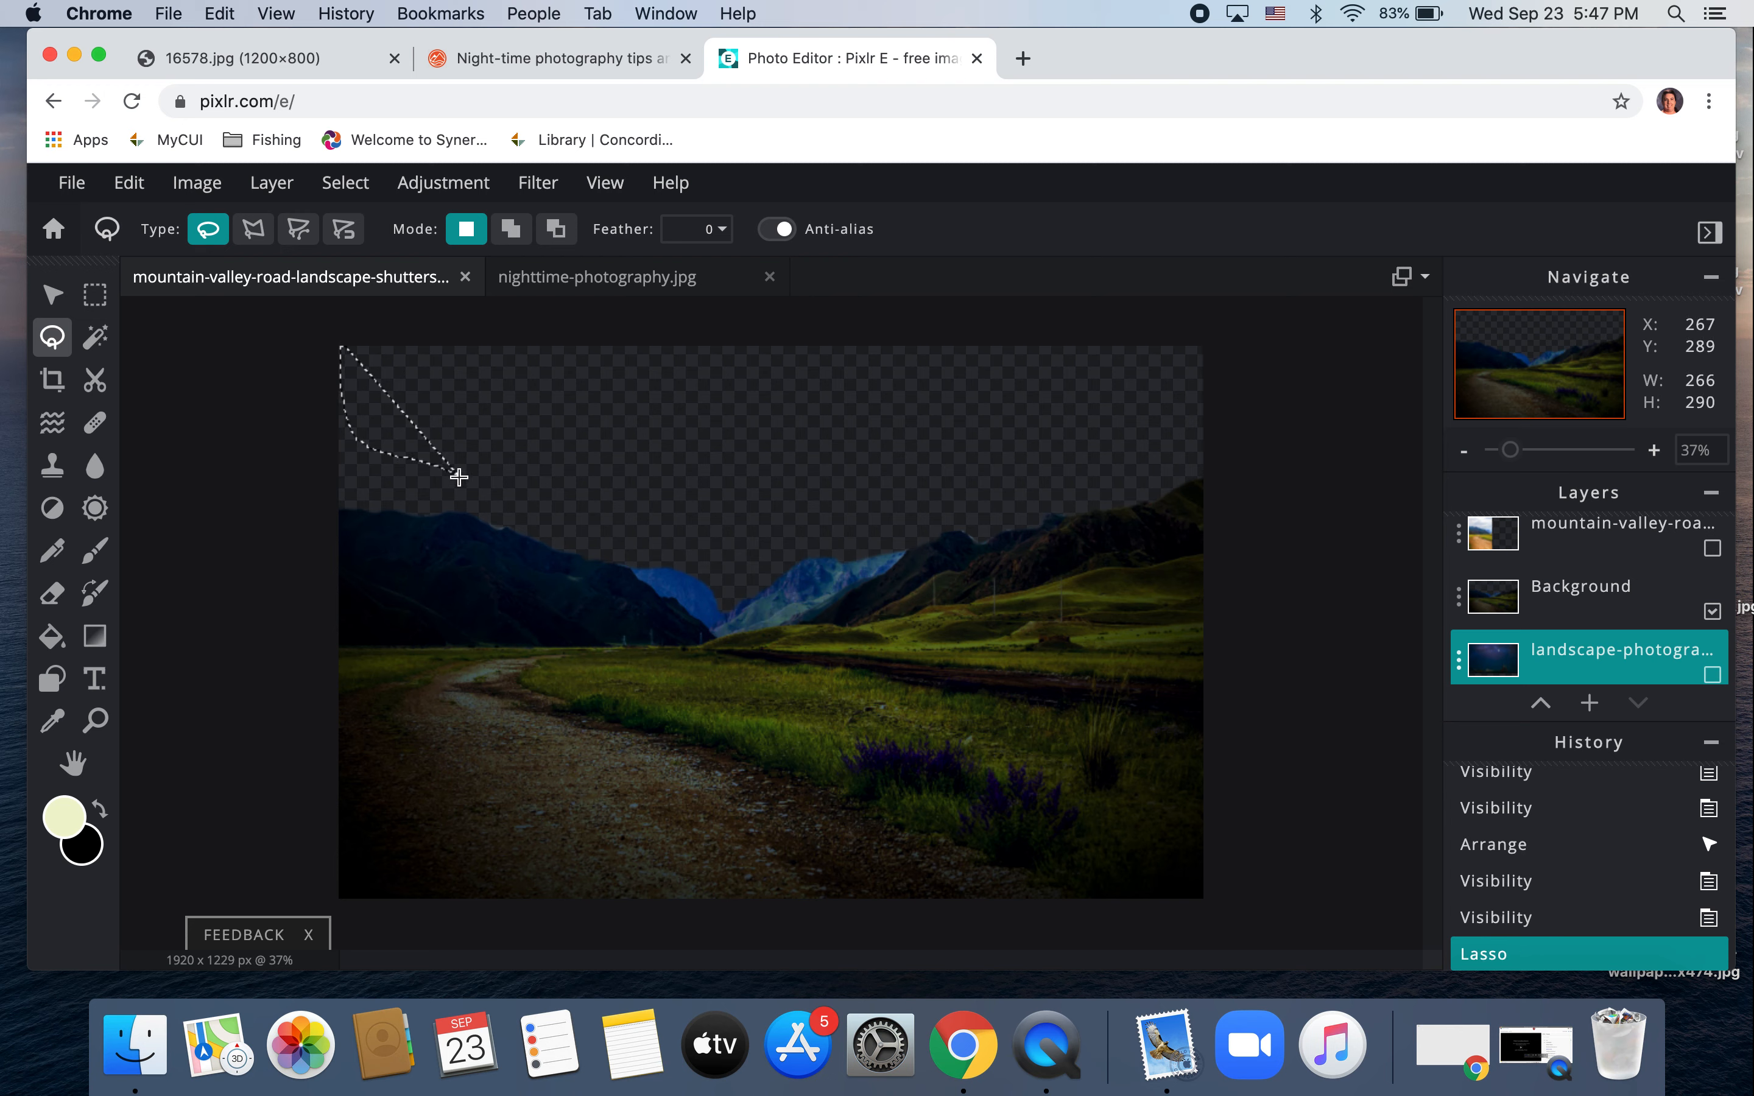
{"action": "left_click", "coordinate": [270, 389]}
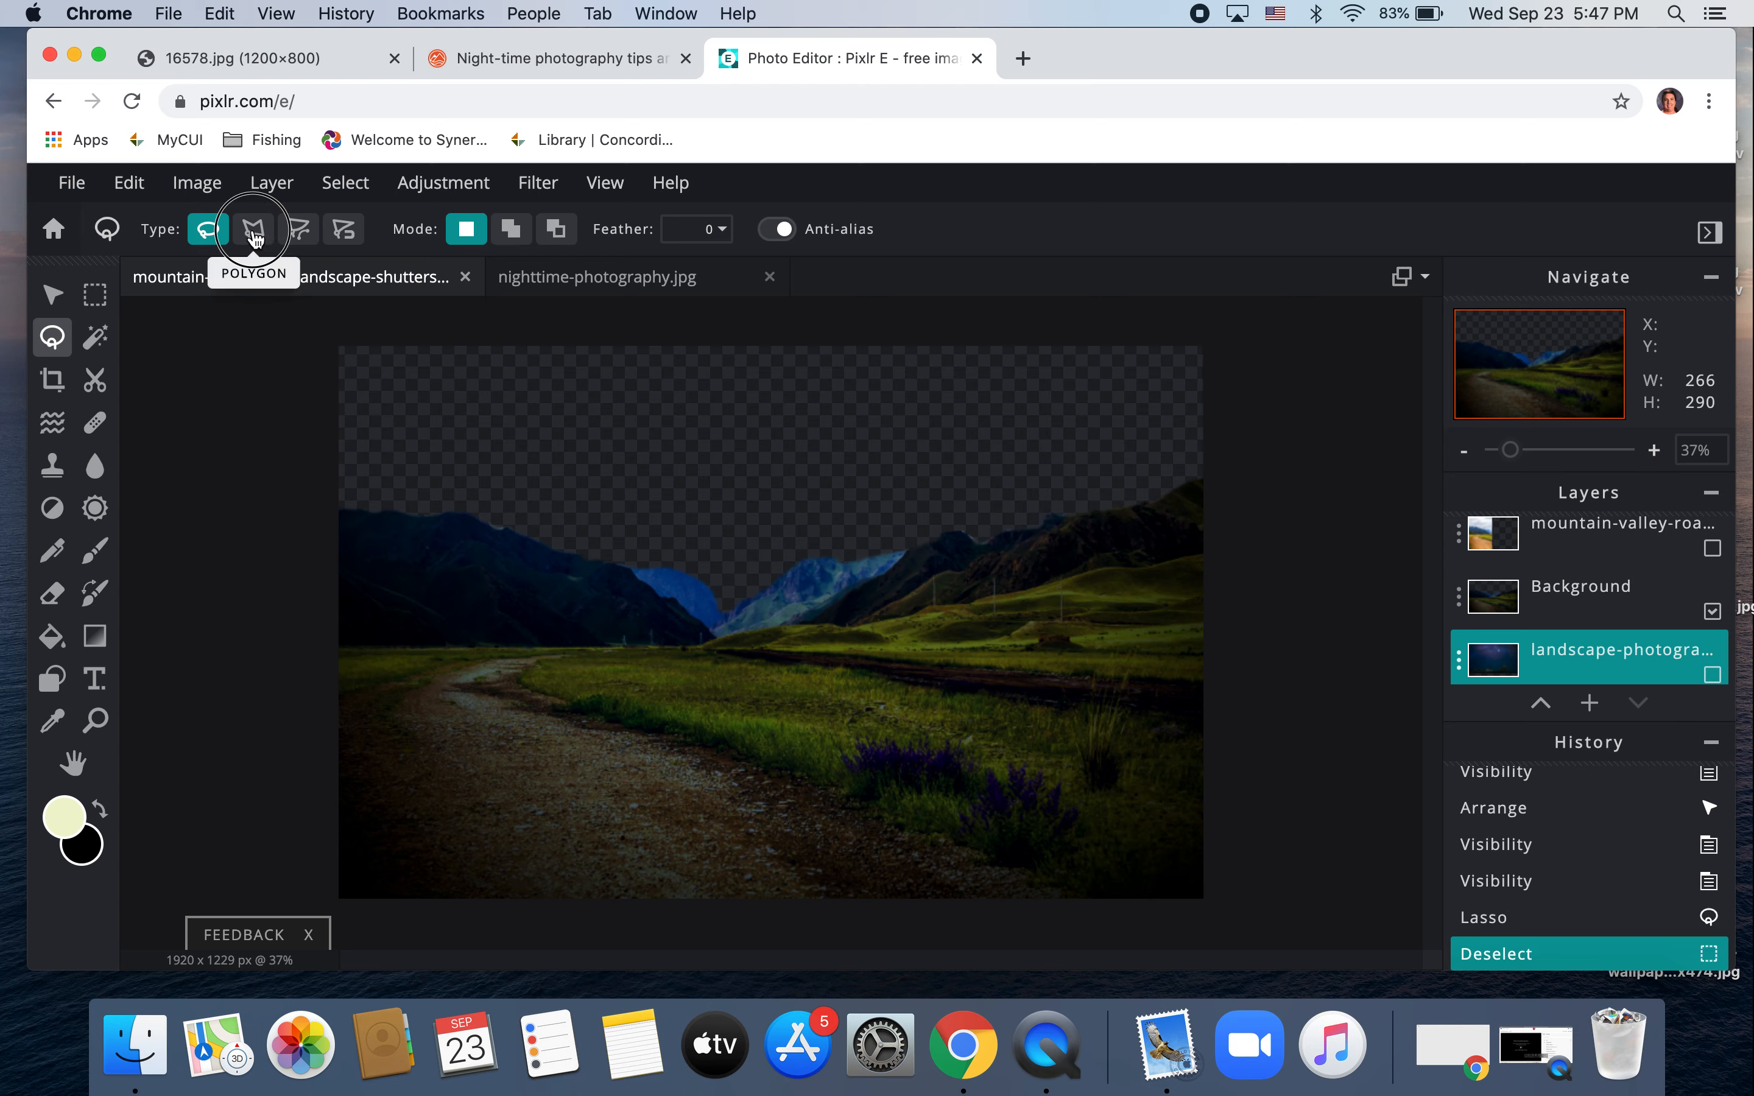
Step: Start a polygon lasso outline along the left edge of the empty sky and delete the active landscape-photography layer
{"action": "left_click", "coordinate": [272, 238]}
{"action": "left_click", "coordinate": [337, 347]}
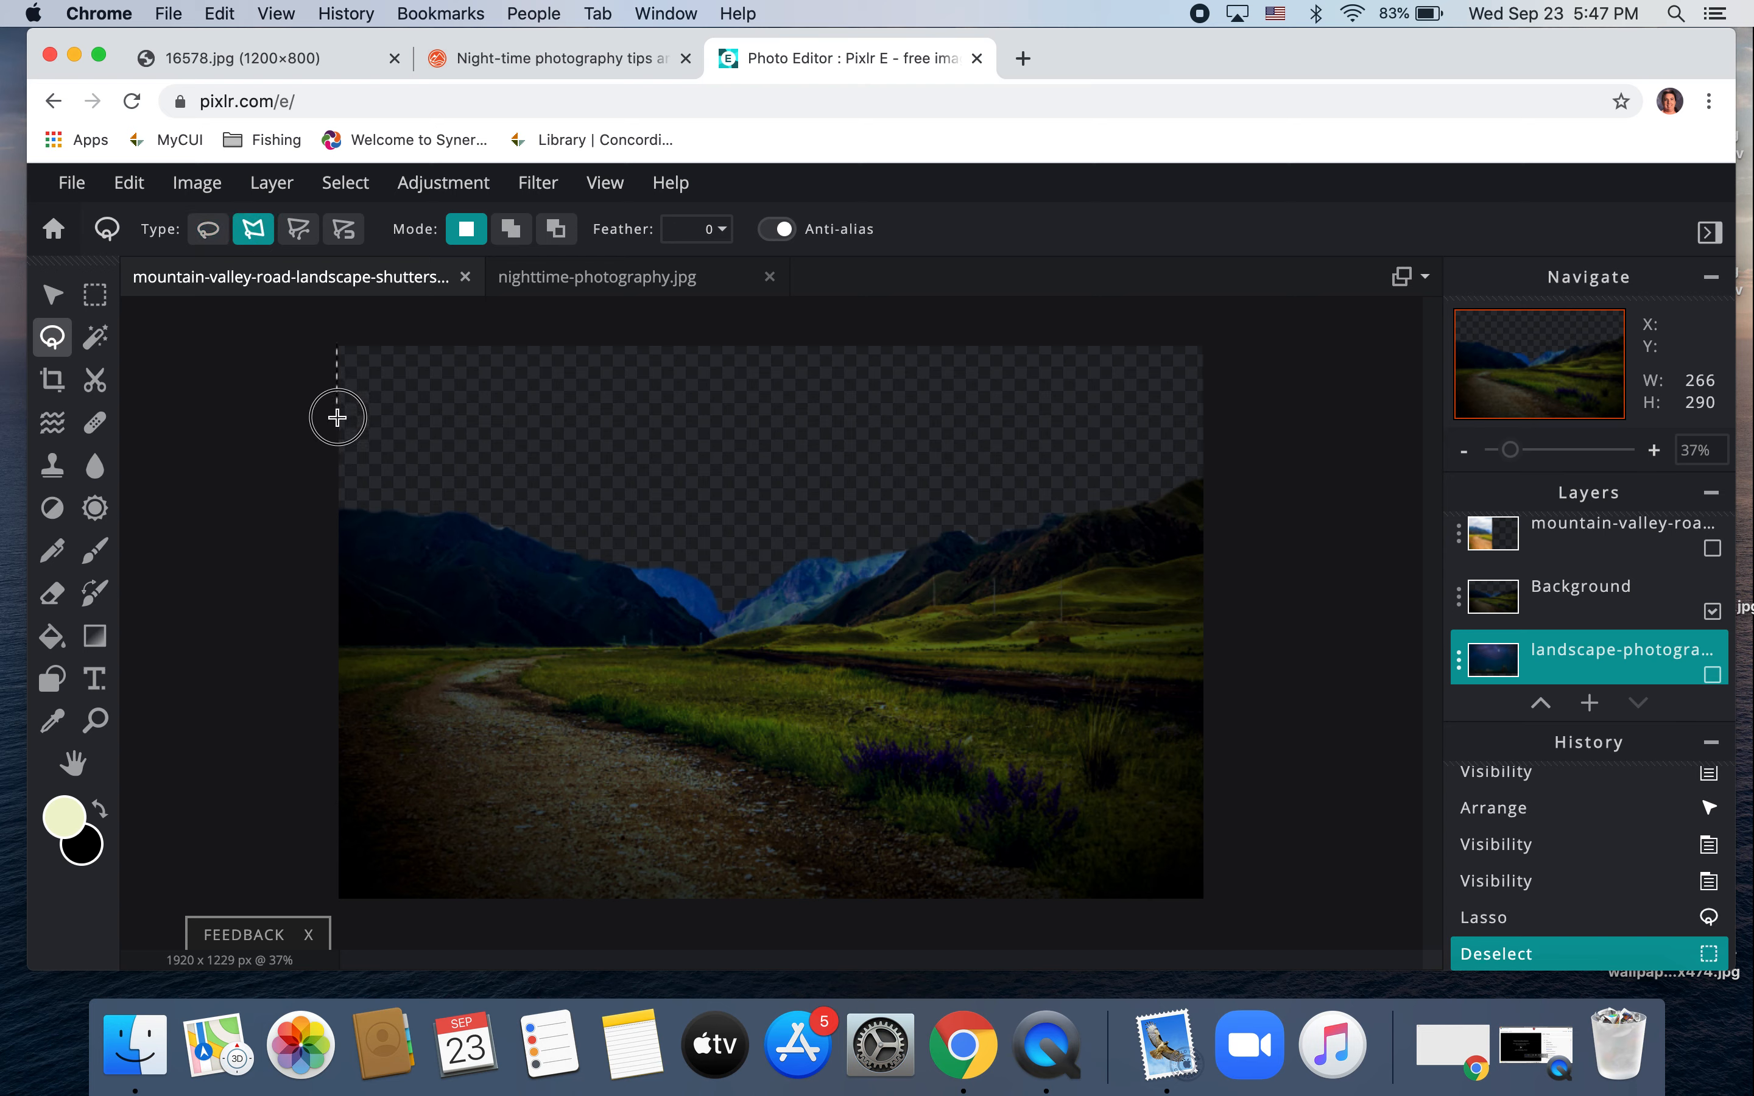
{"action": "left_click", "coordinate": [340, 497]}
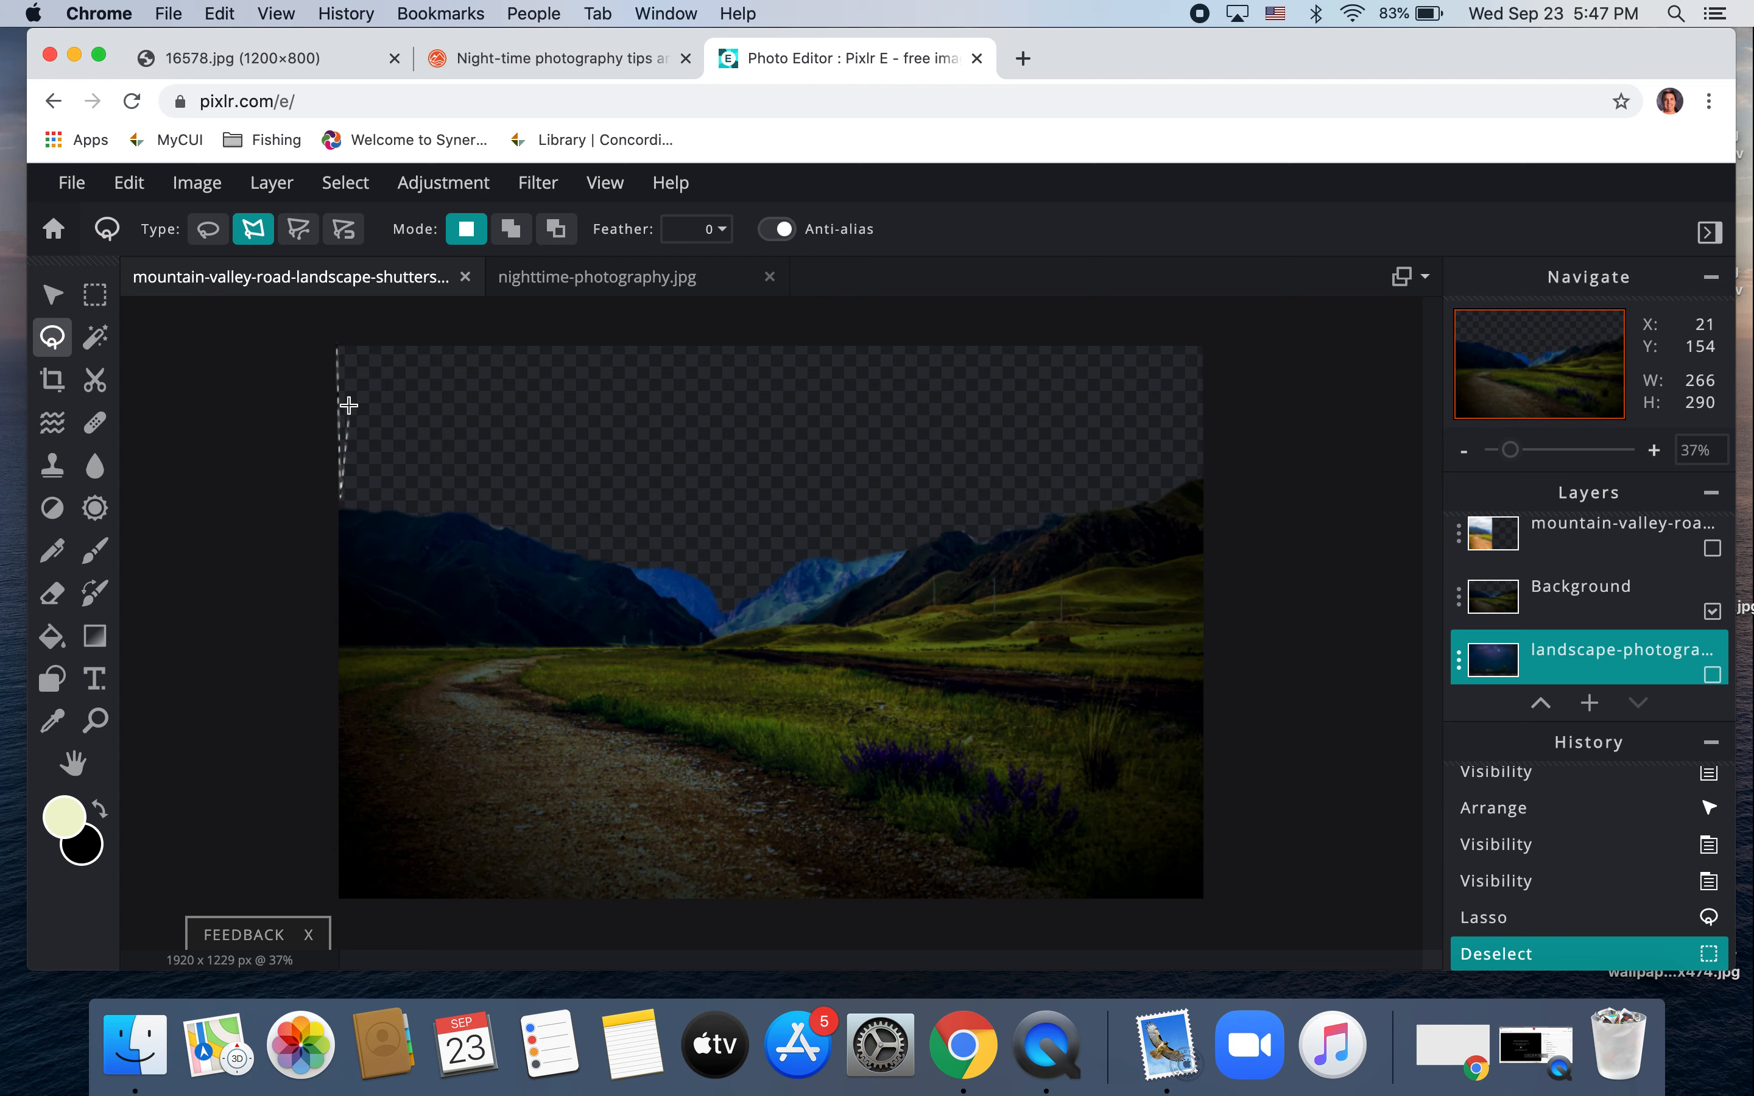
{"action": "left_click", "coordinate": [388, 400]}
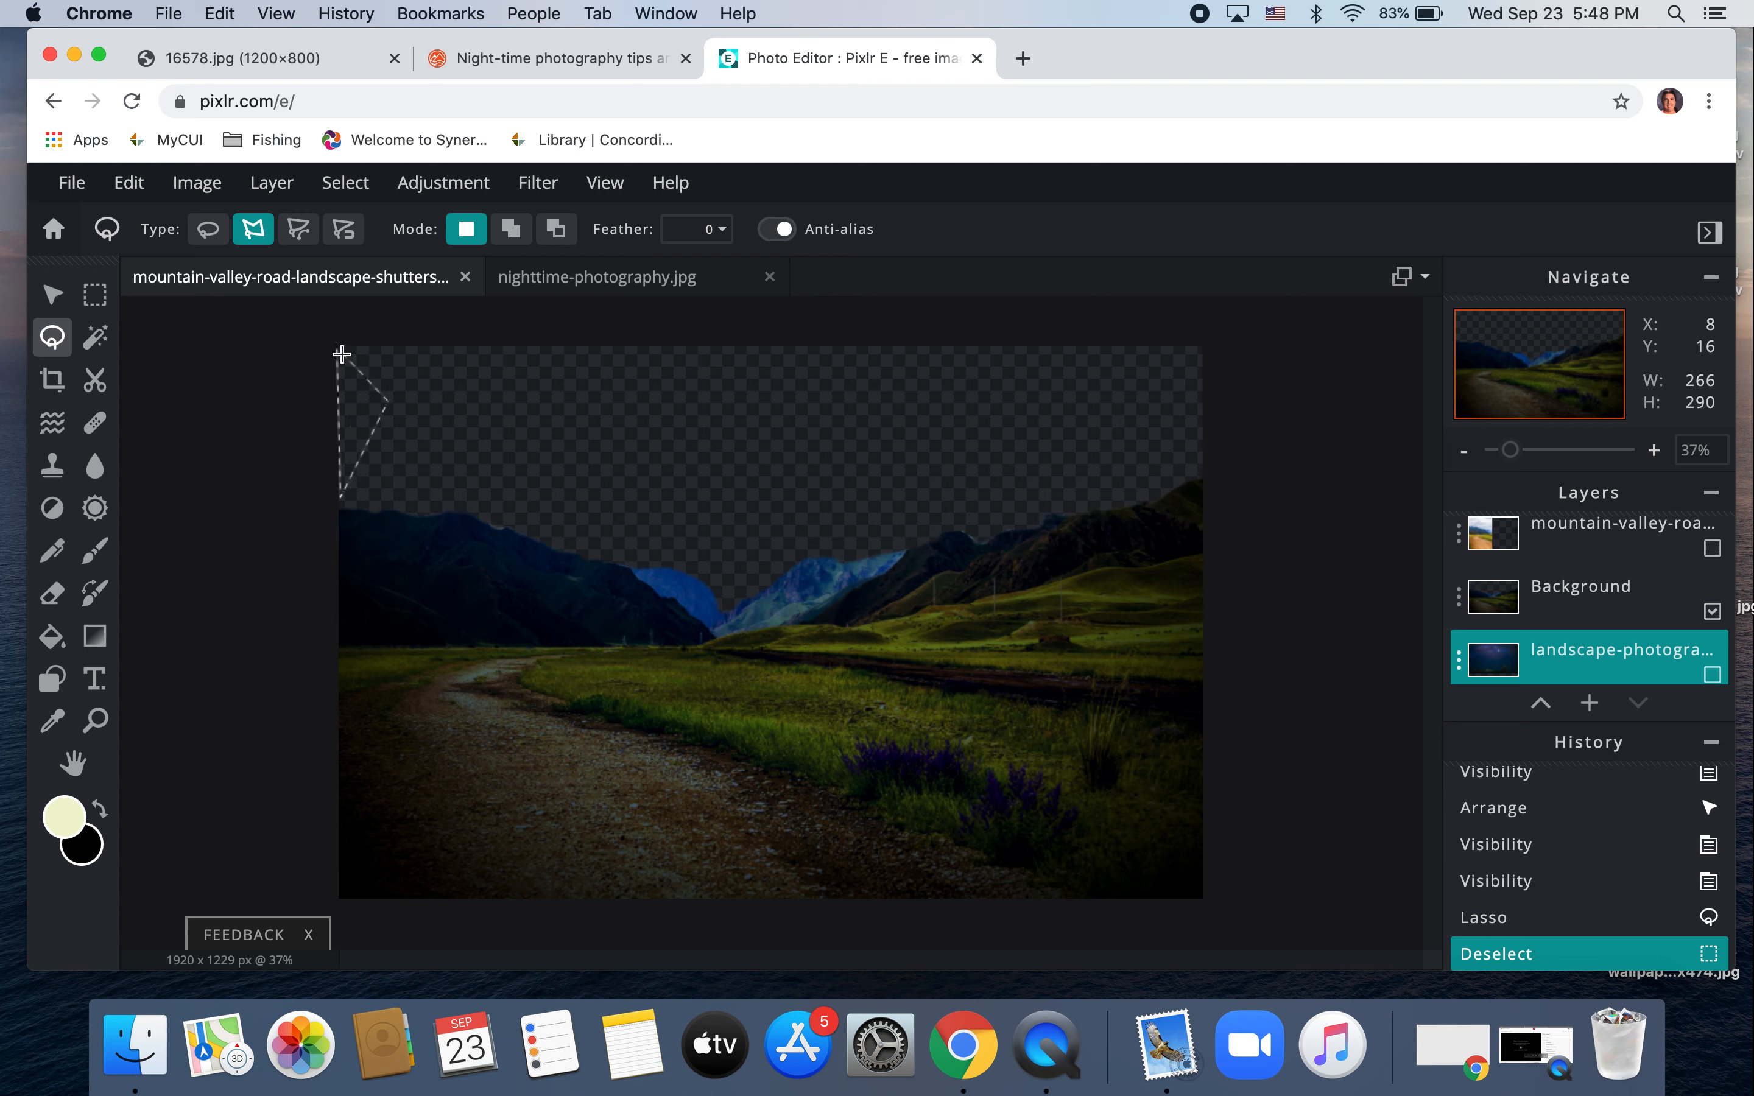
{"action": "key", "text": "Delete"}
Step: Complete the polygon lasso outline across the upper-left part of the empty sky and deselect it
{"action": "left_click", "coordinate": [342, 354]}
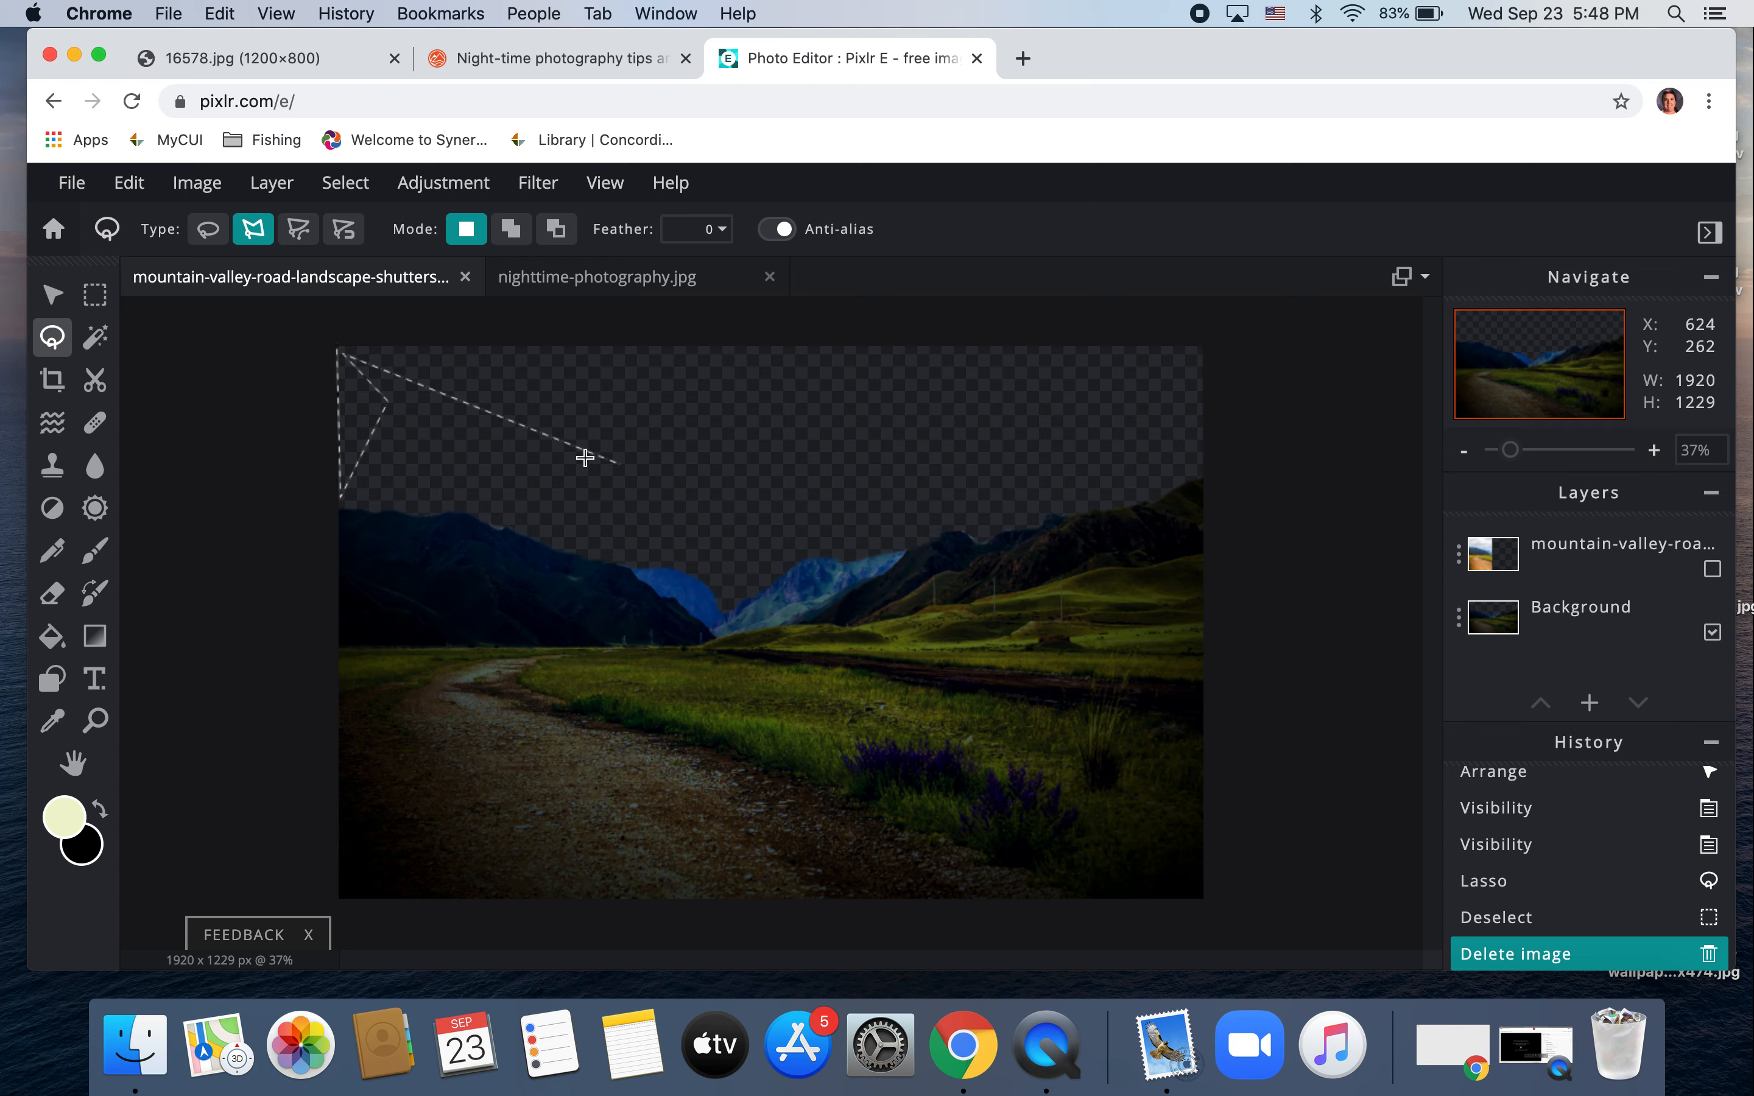
{"action": "left_click", "coordinate": [561, 461]}
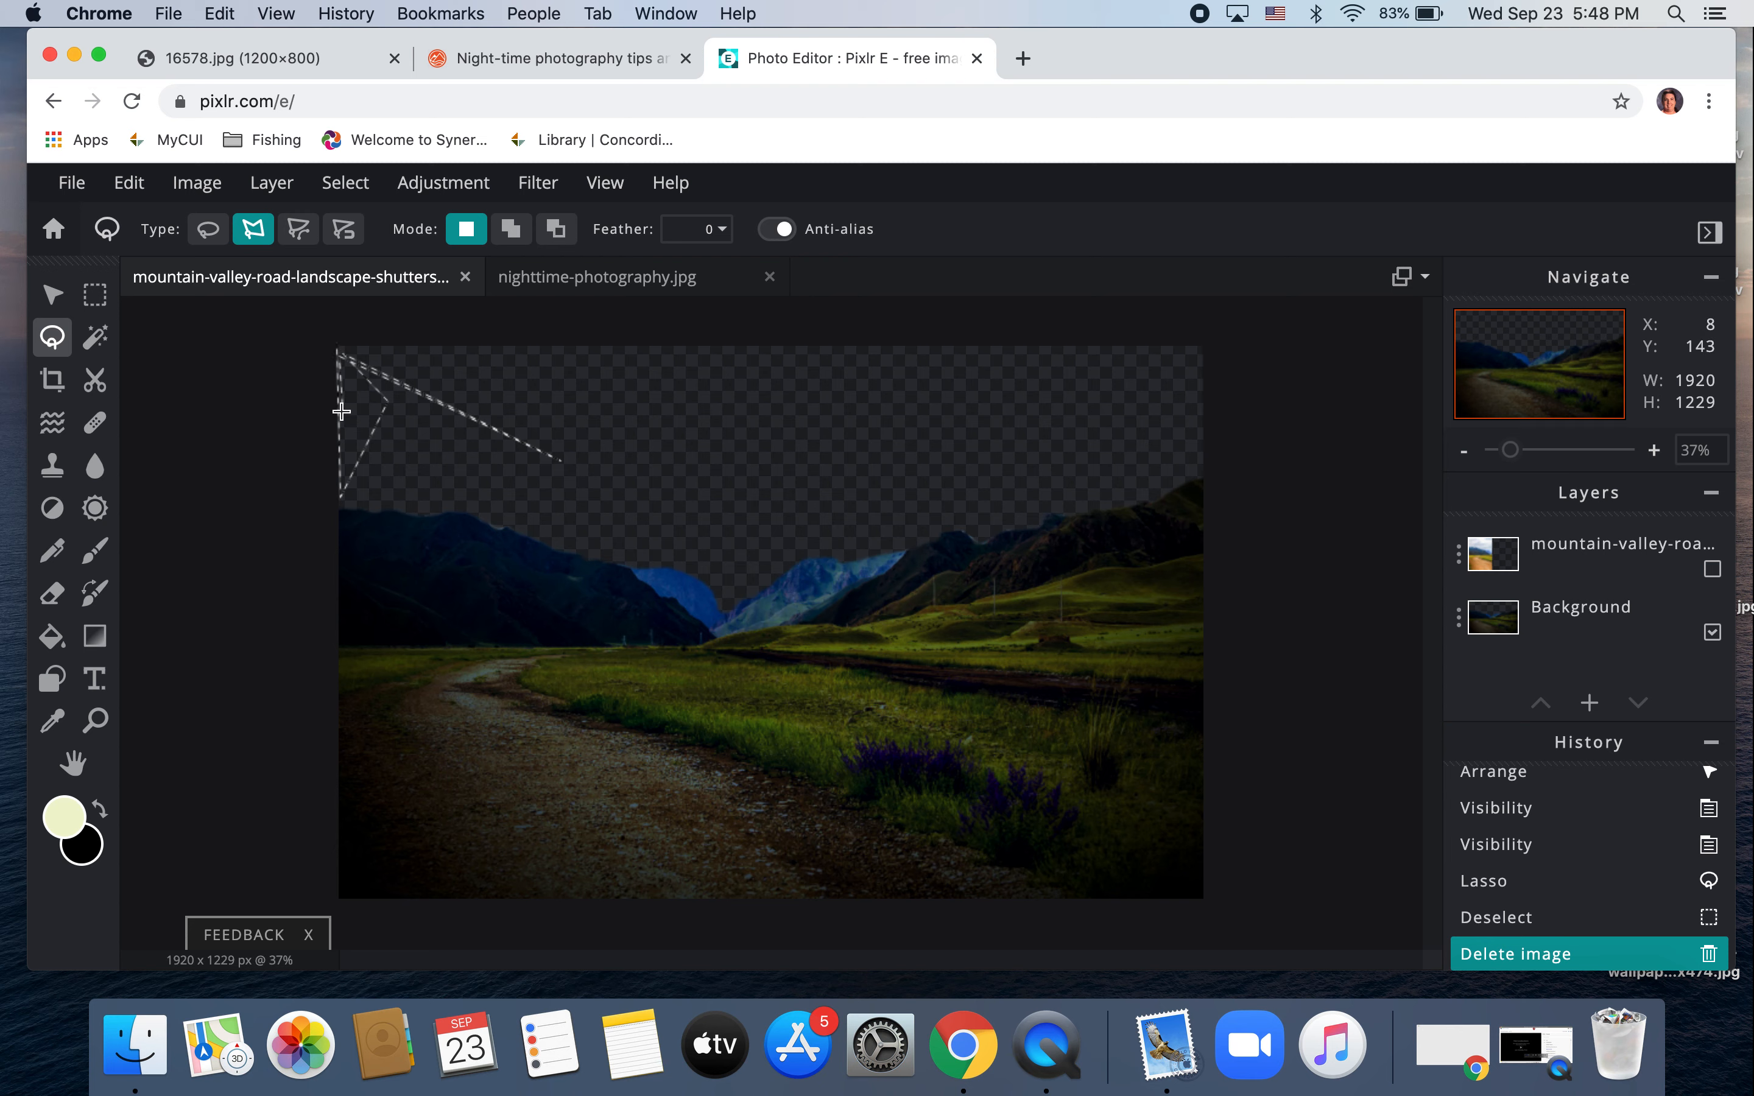
{"action": "left_click", "coordinate": [342, 411]}
{"action": "left_click", "coordinate": [368, 441]}
{"action": "left_click", "coordinate": [694, 484]}
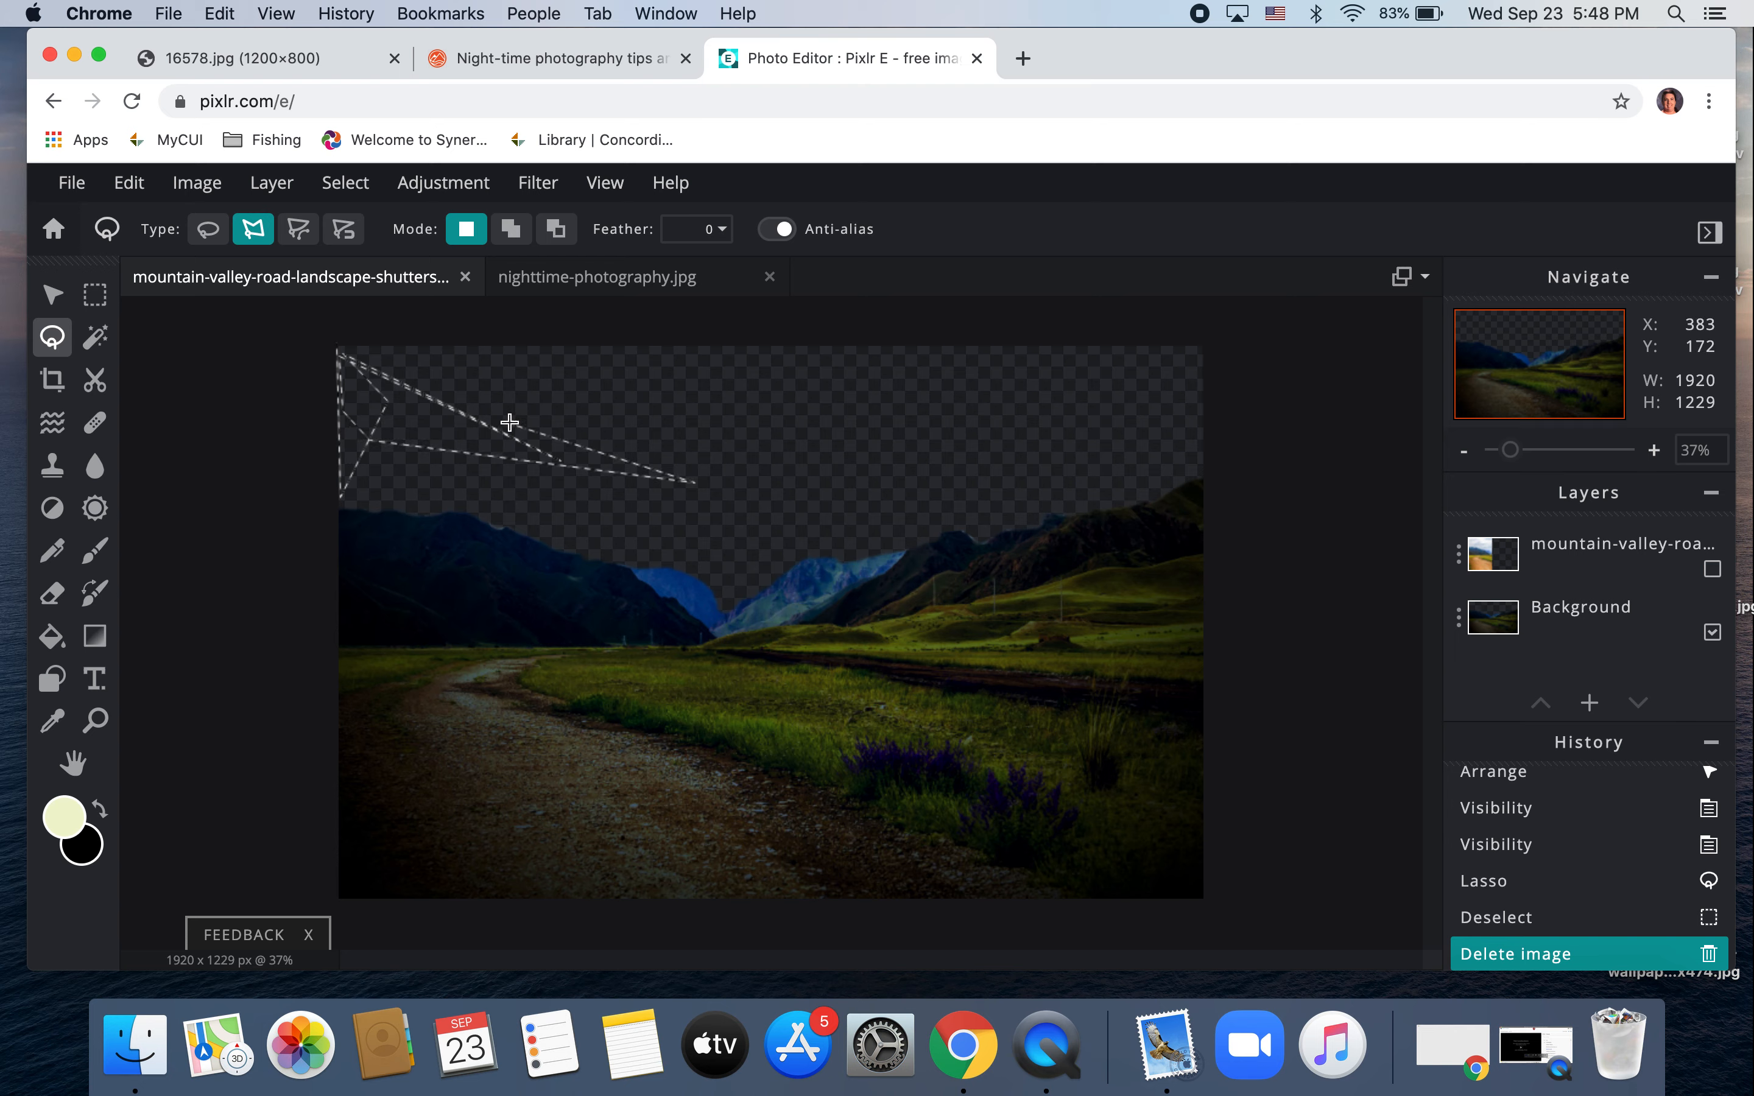
{"action": "double_click", "coordinate": [490, 429]}
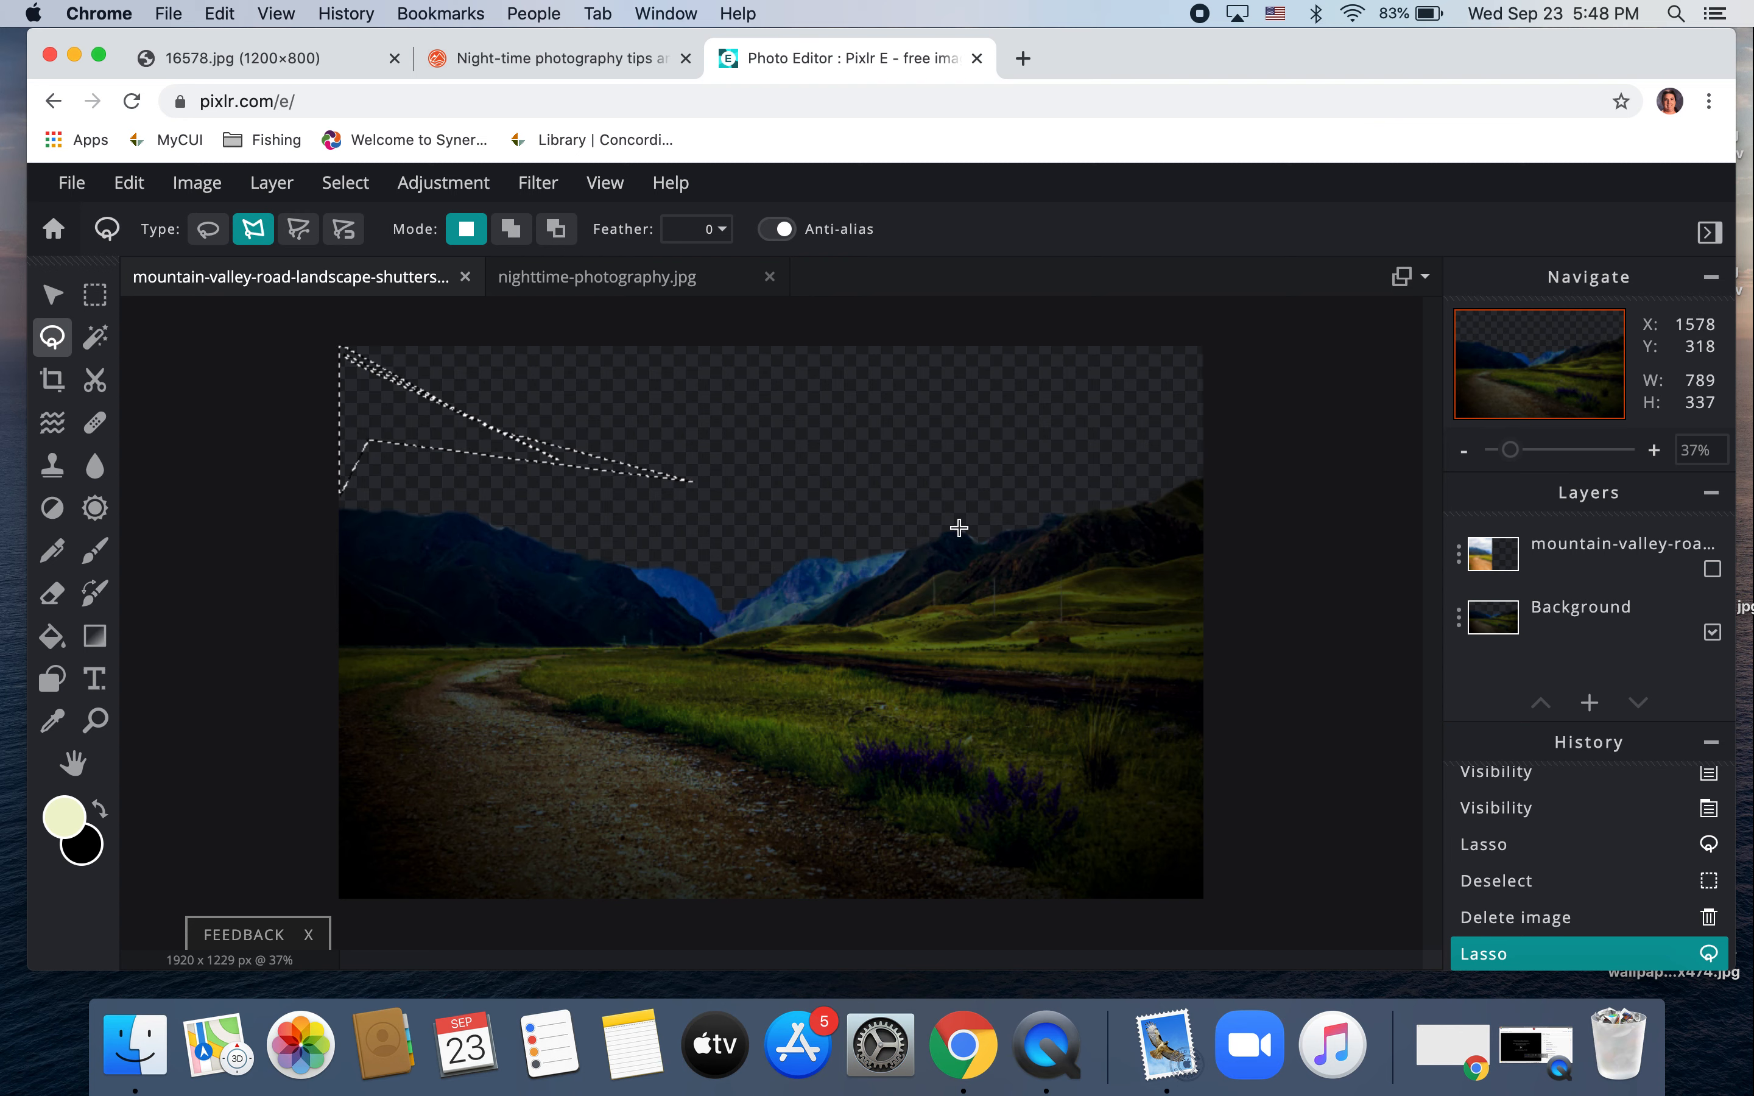
{"action": "left_click", "coordinate": [332, 462]}
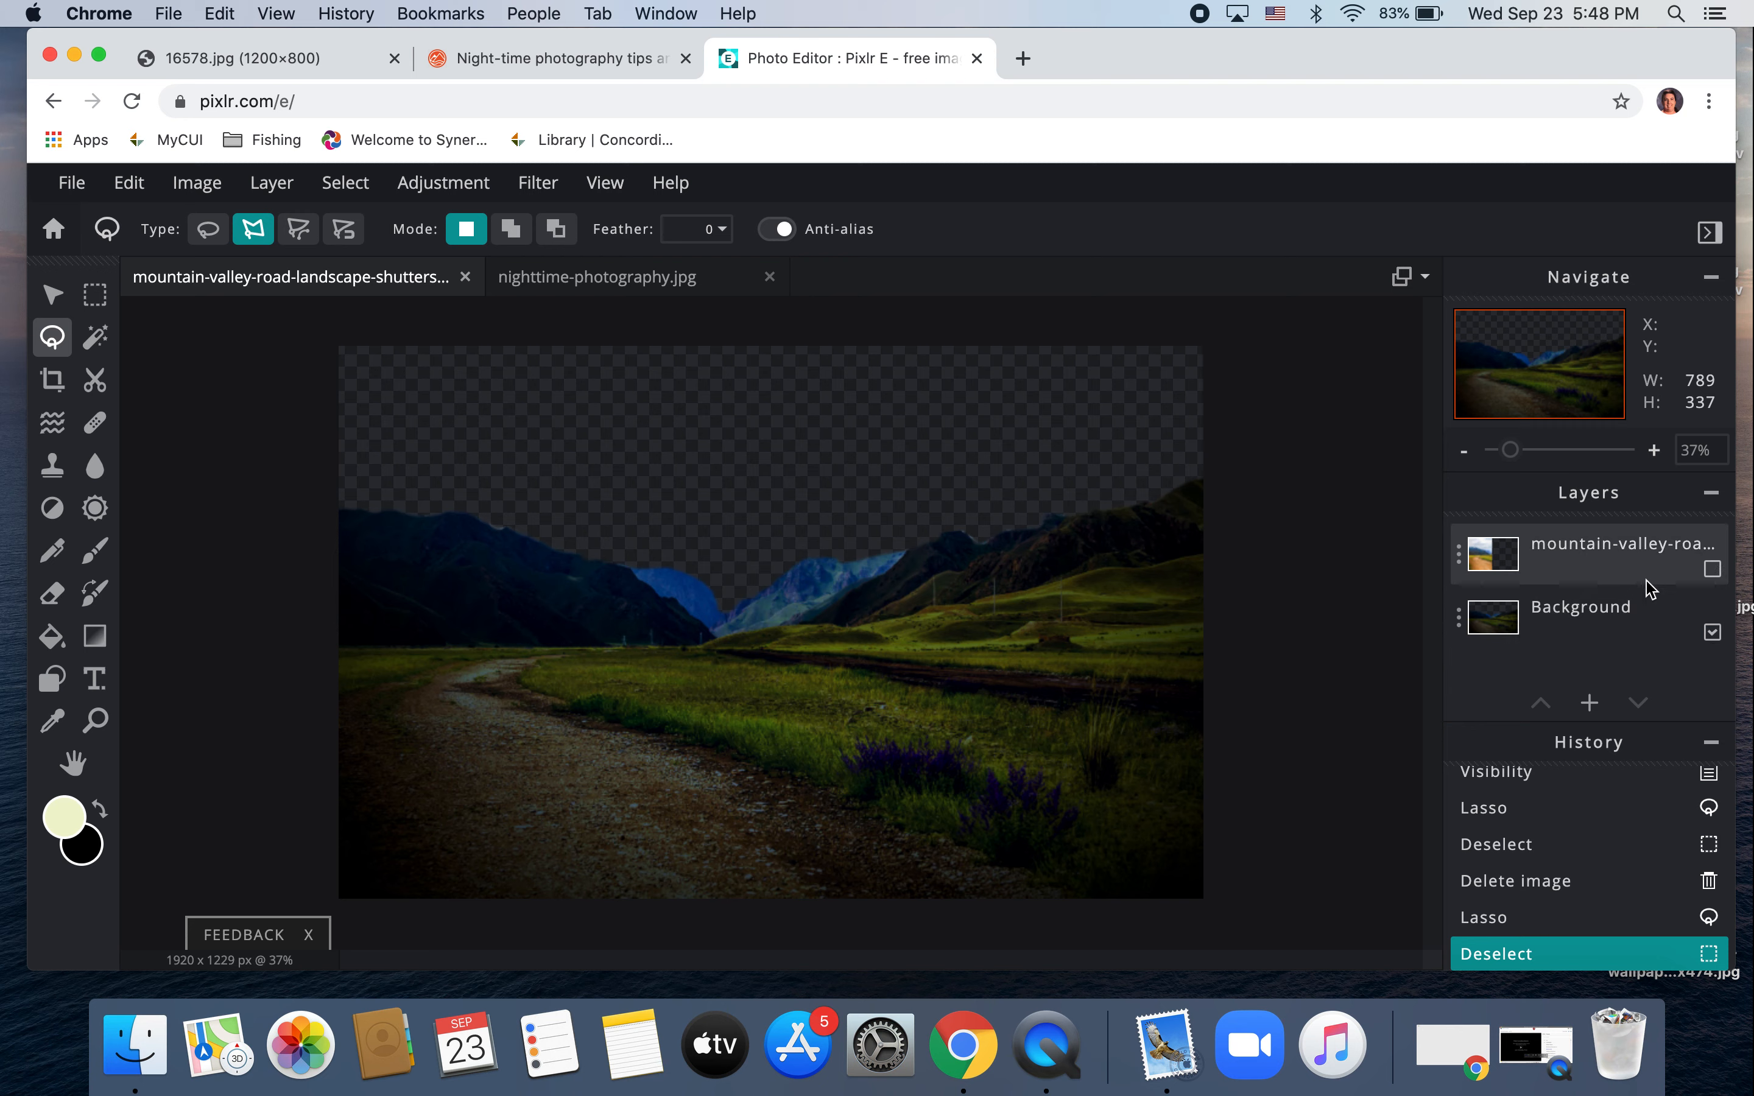
Step: Close the mountain-valley-road-landscape document
{"action": "left_click", "coordinate": [1595, 635]}
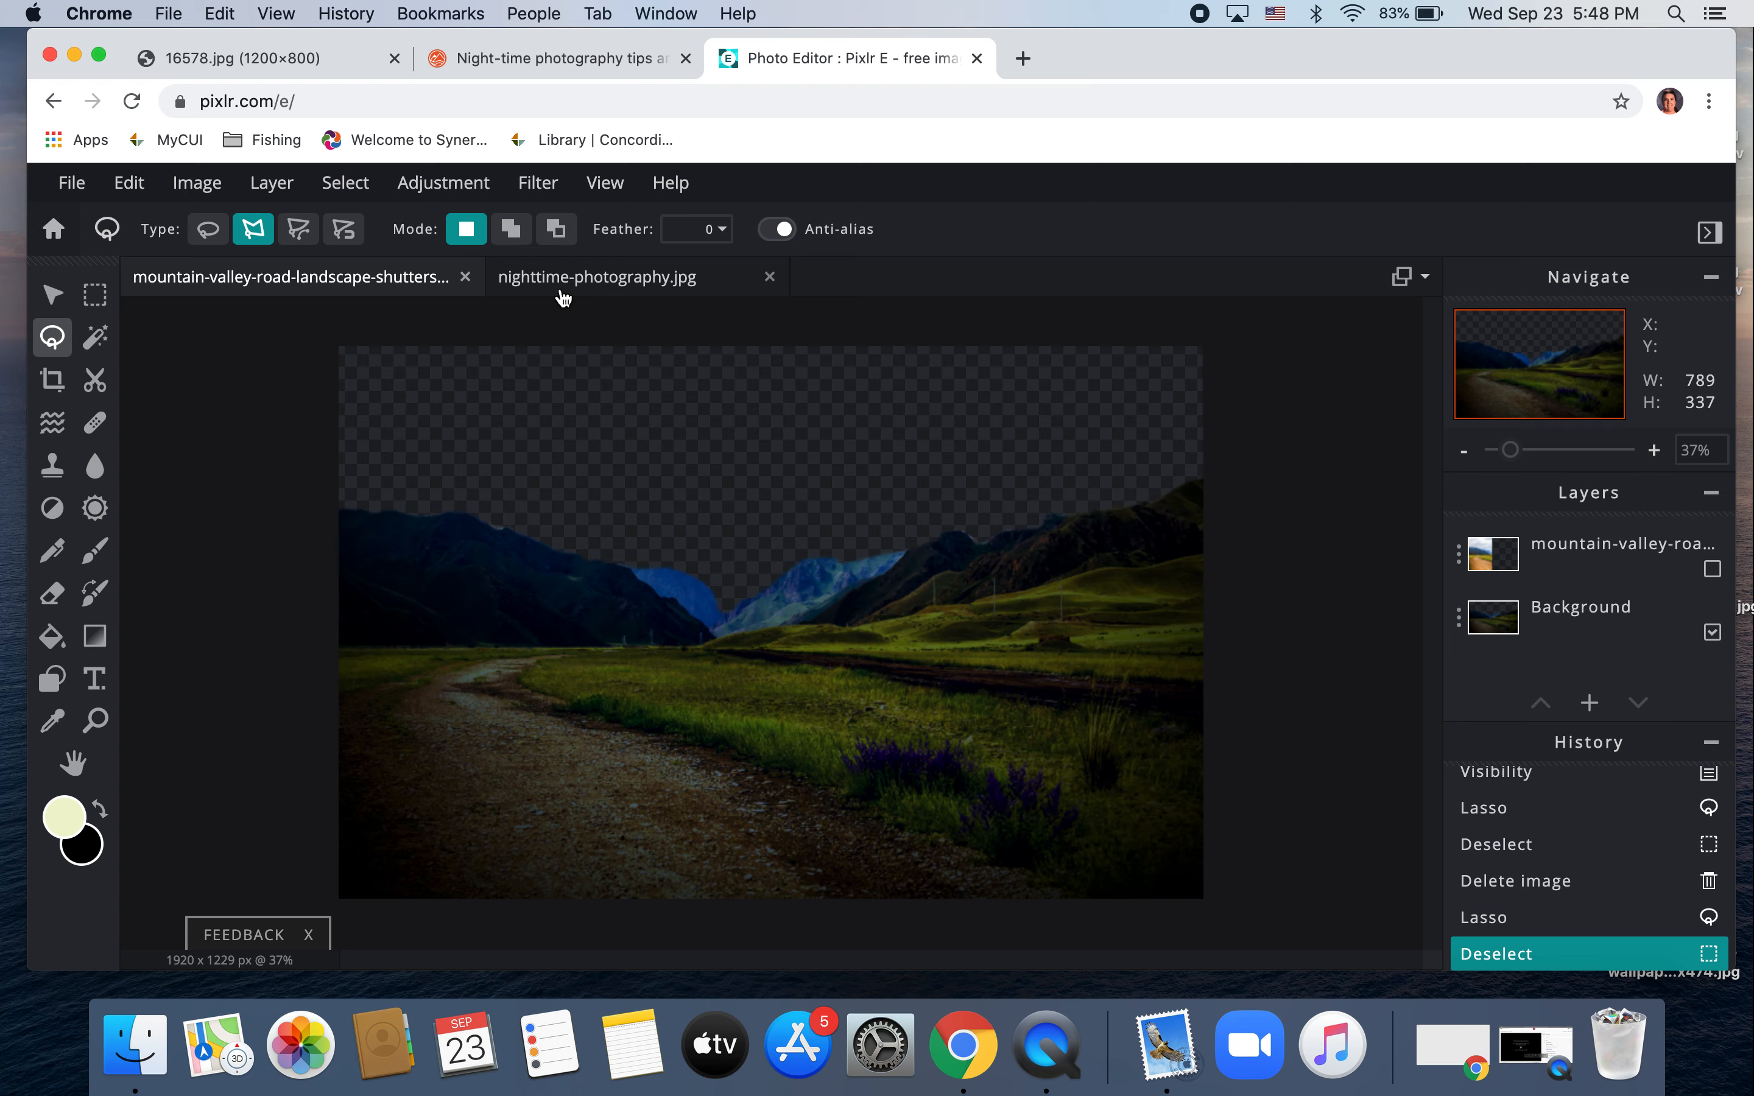
{"action": "left_click", "coordinate": [465, 278]}
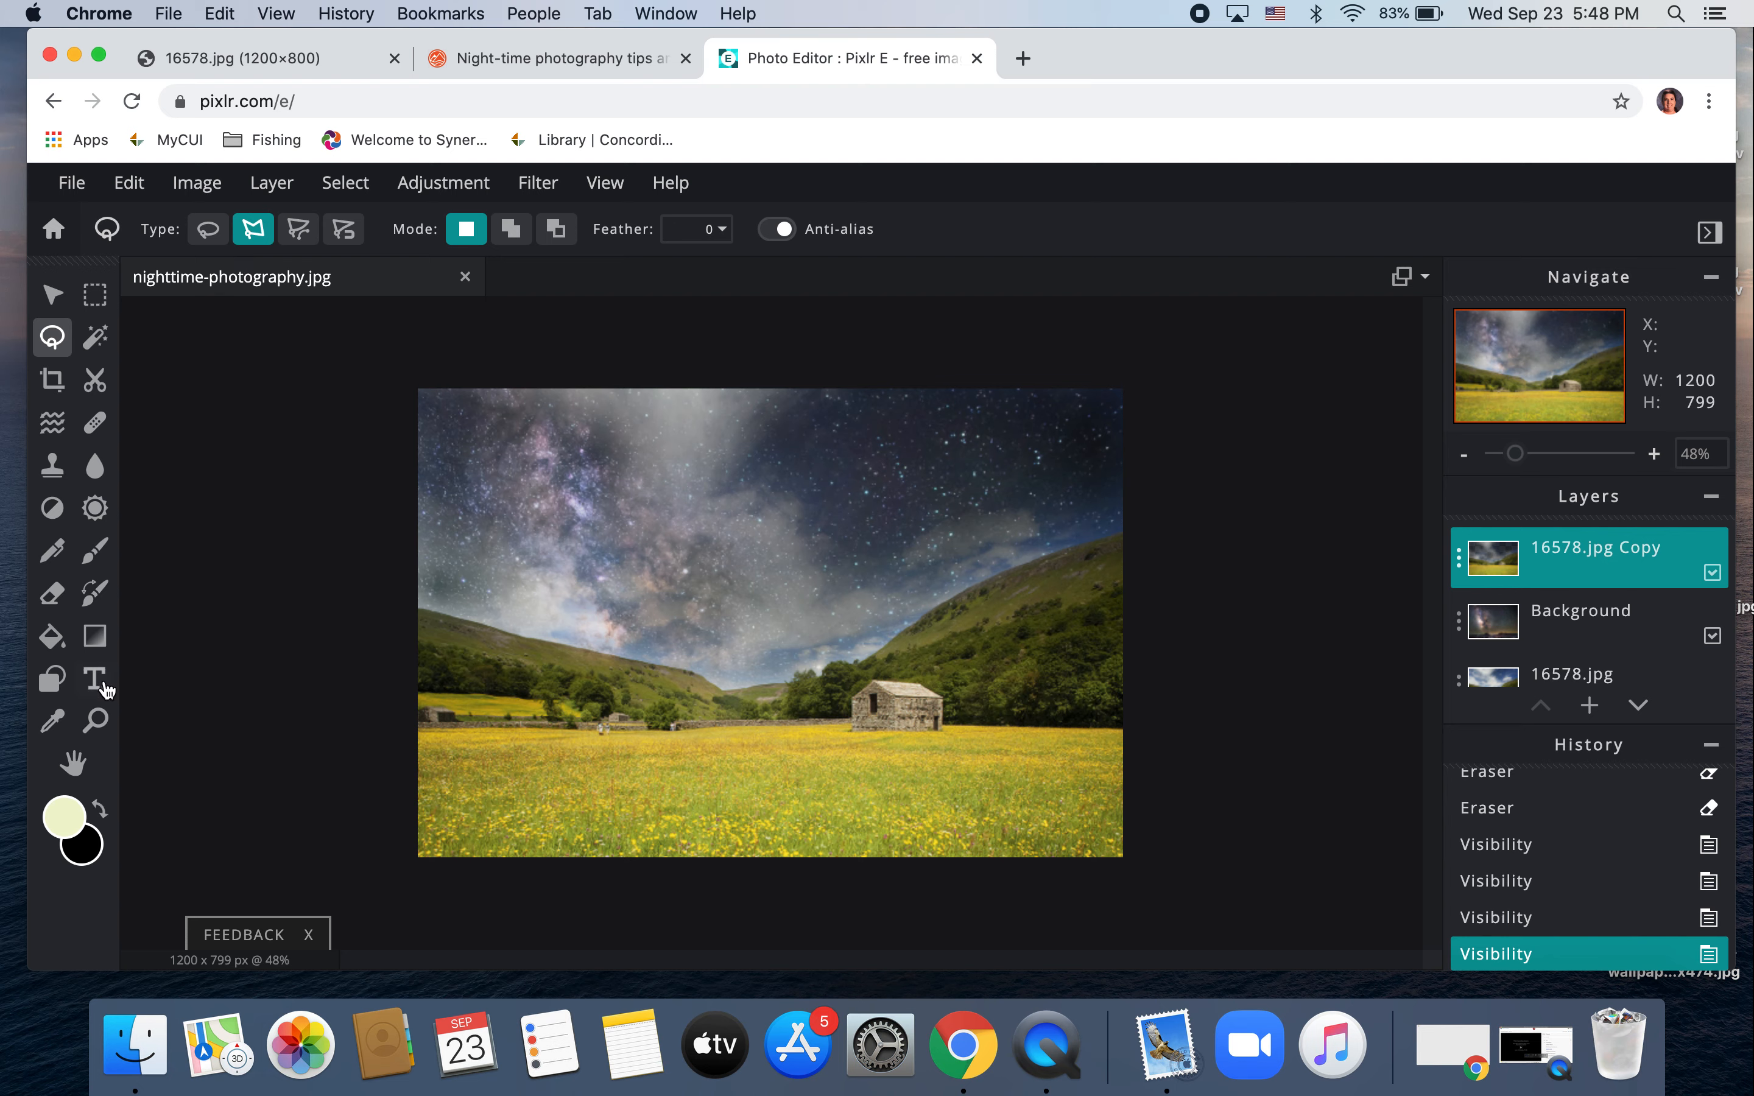
Step: On the 16578.jpg Copy layer, softly erase the sky near the right edge with the 286 px eraser at 30% opacity
{"action": "left_click", "coordinate": [52, 593]}
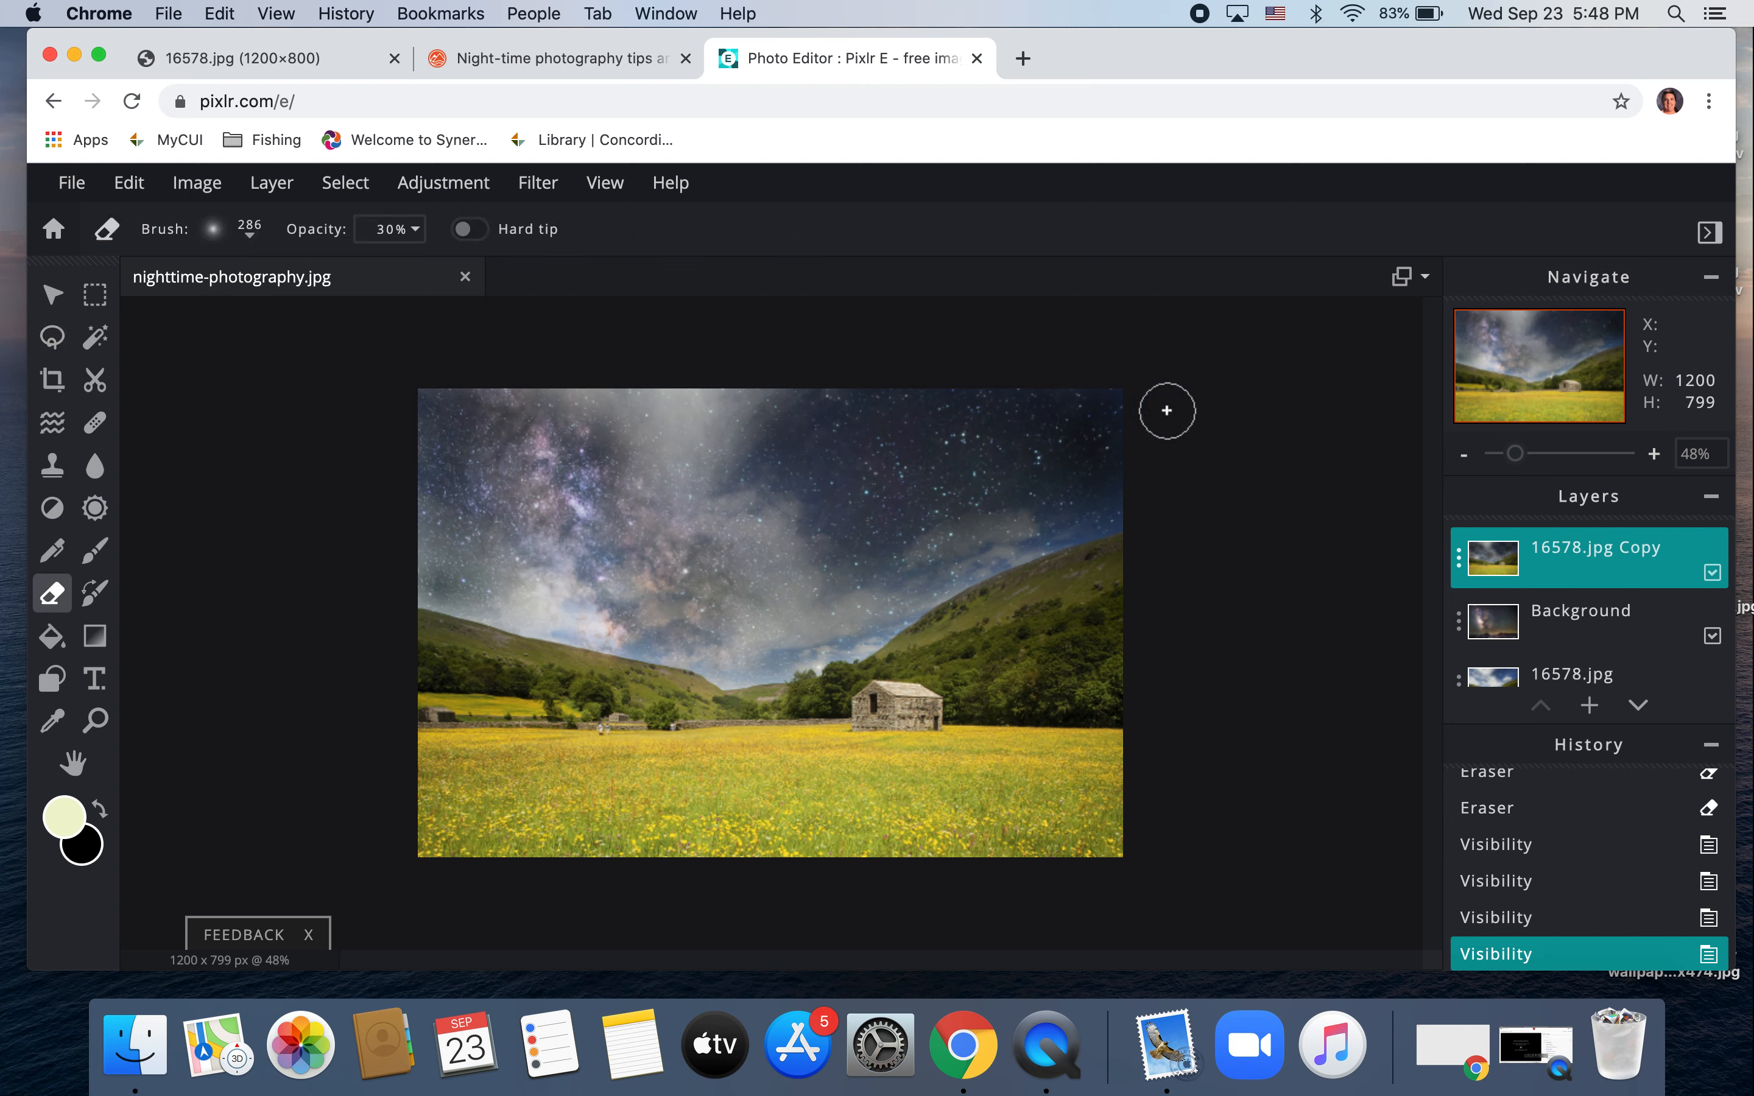
{"action": "left_click", "coordinate": [1122, 408]}
{"action": "left_click", "coordinate": [1109, 434]}
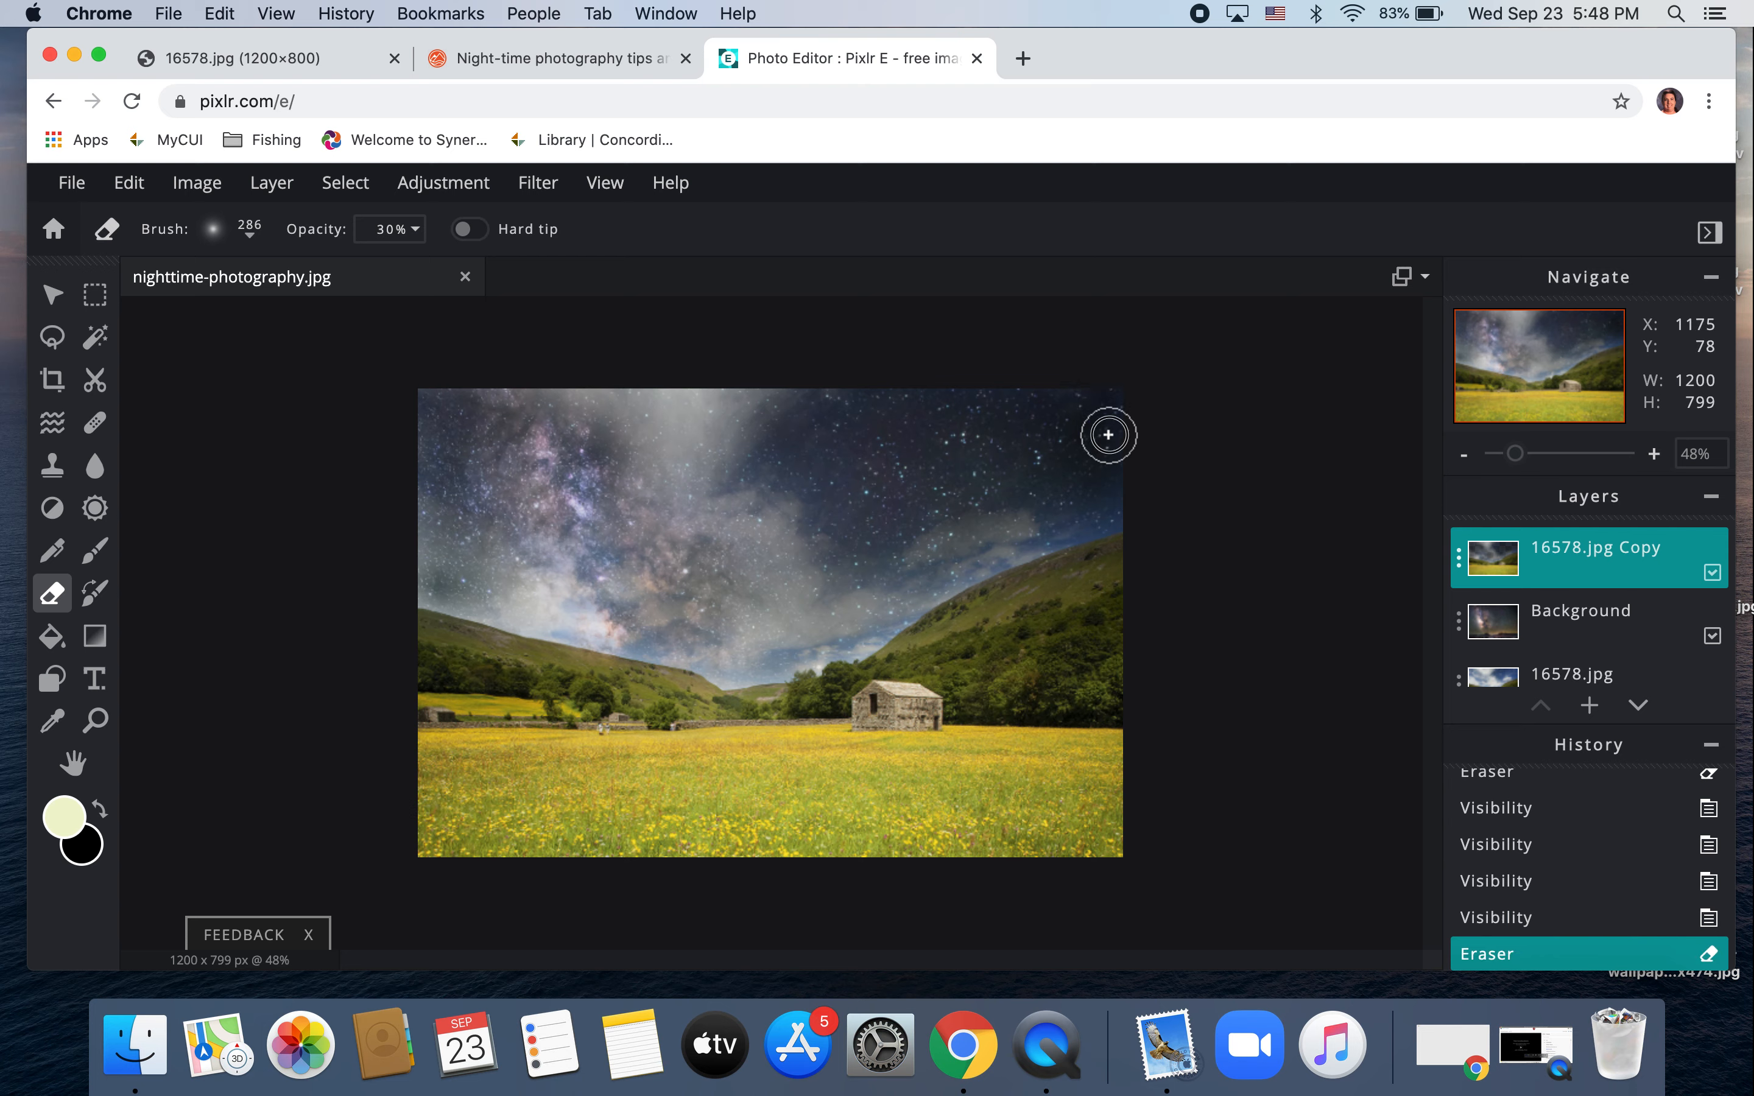
{"action": "left_click", "coordinate": [1109, 492]}
{"action": "left_click_drag", "start_coordinate": [1094, 510], "coordinate": [1058, 511]}
{"action": "left_click", "coordinate": [1059, 511]}
{"action": "left_click", "coordinate": [1060, 513]}
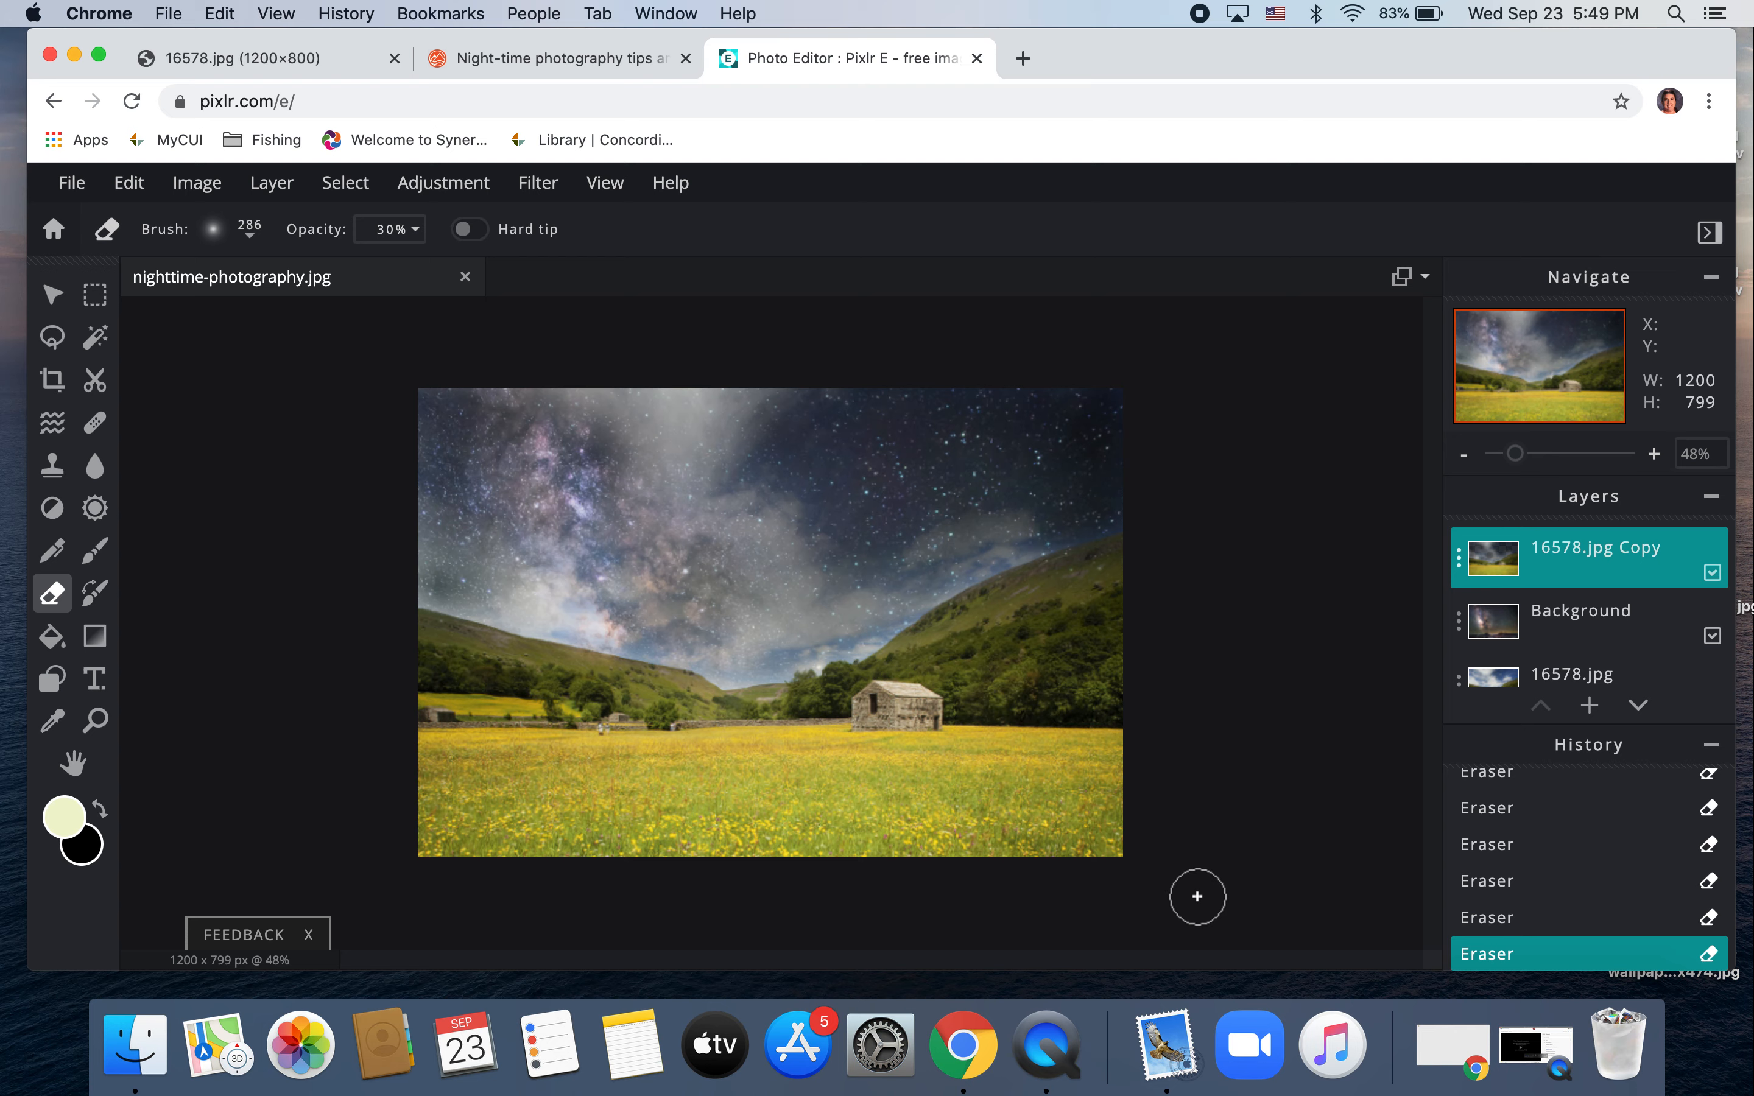
Step: Apply Brightness & contrast to the 16578.jpg Copy layer with brightness -58 and contrast 34
{"action": "left_click", "coordinate": [429, 183]}
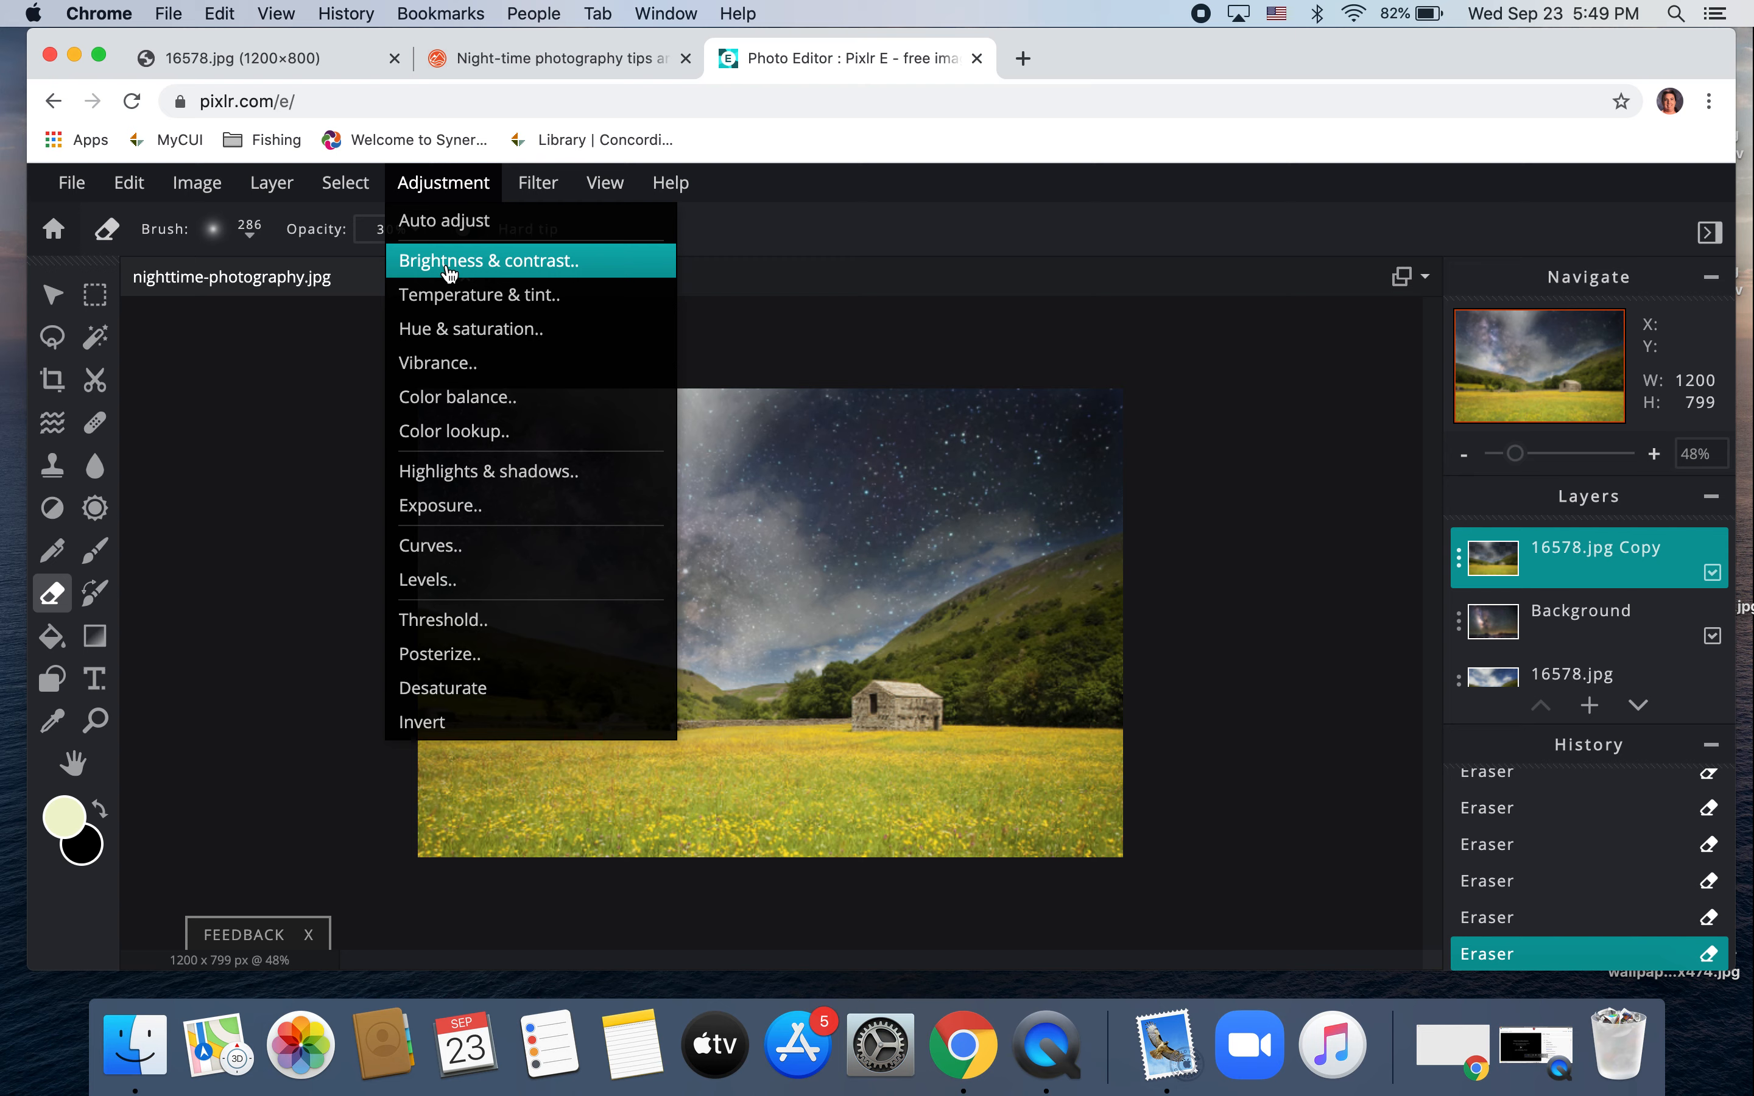
{"action": "left_click", "coordinate": [449, 268]}
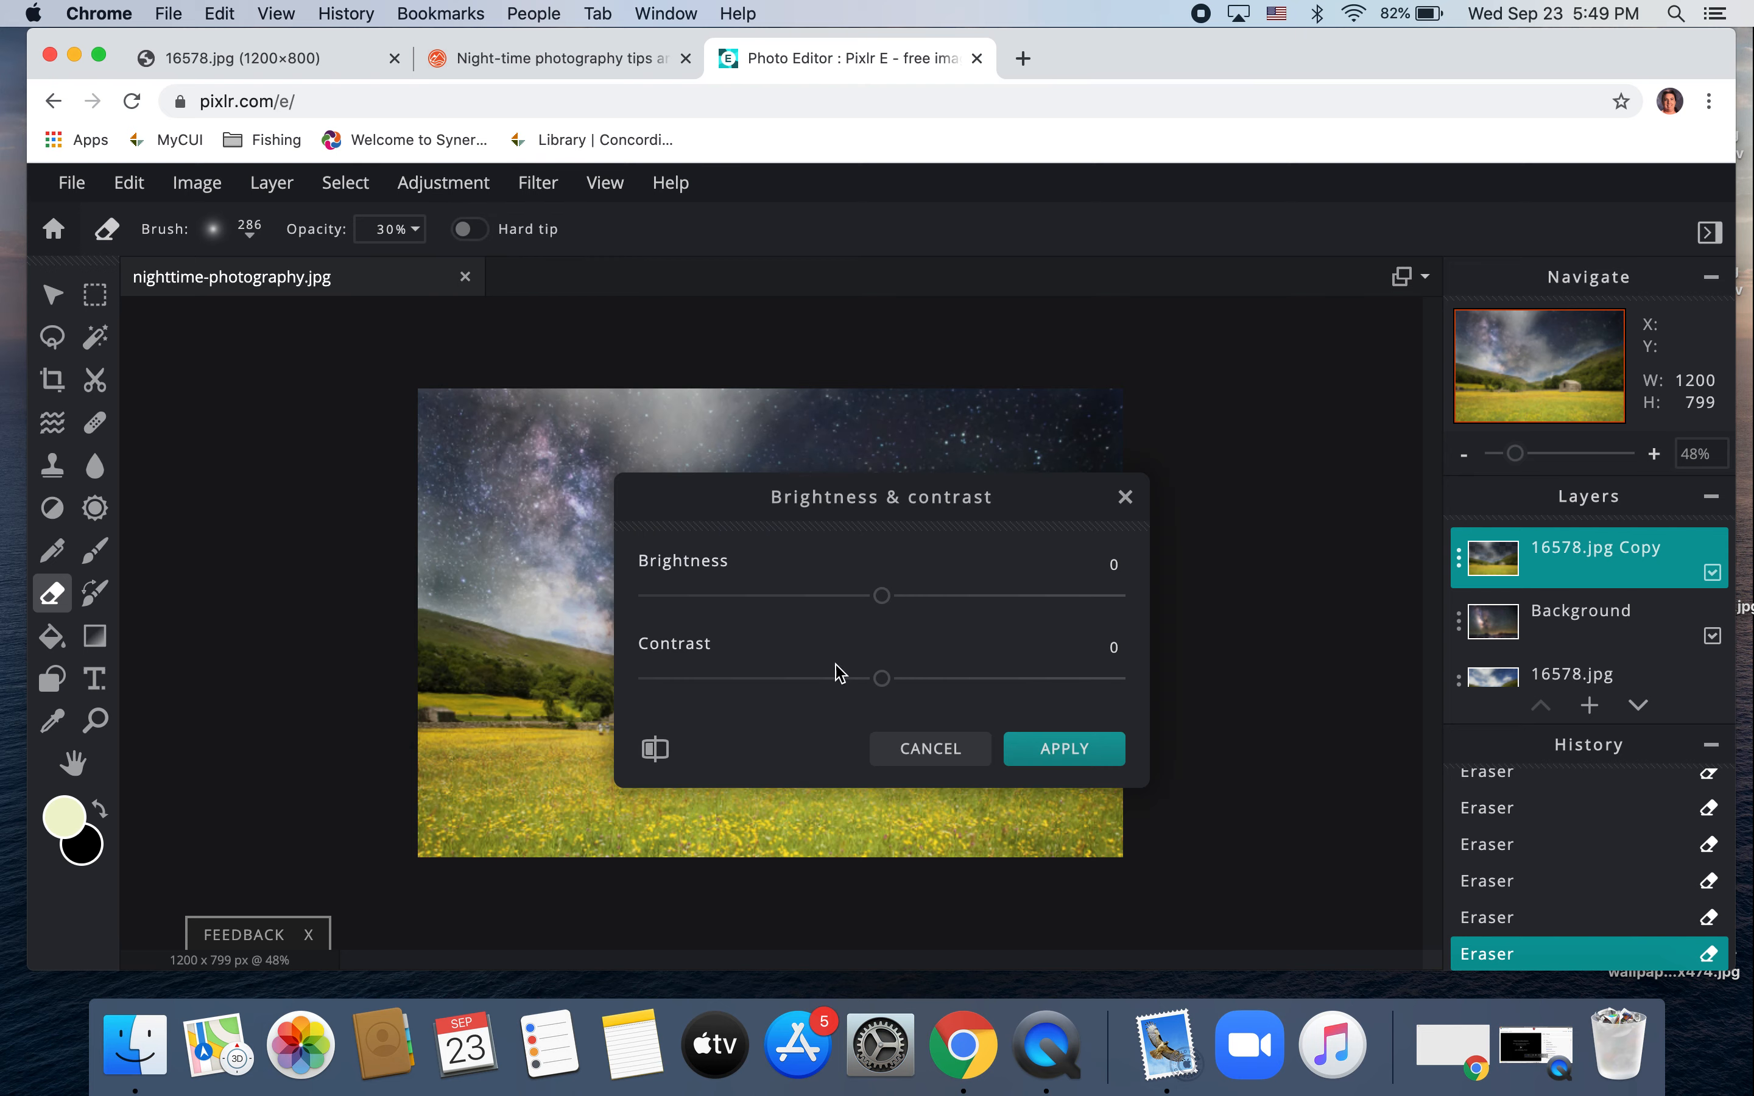
{"action": "left_click_drag", "start_coordinate": [904, 503], "coordinate": [1294, 265]}
{"action": "left_click_drag", "start_coordinate": [1280, 366], "coordinate": [1136, 363]}
{"action": "left_click_drag", "start_coordinate": [1272, 439], "coordinate": [1353, 449]}
{"action": "left_click_drag", "start_coordinate": [1111, 282], "coordinate": [1281, 206]}
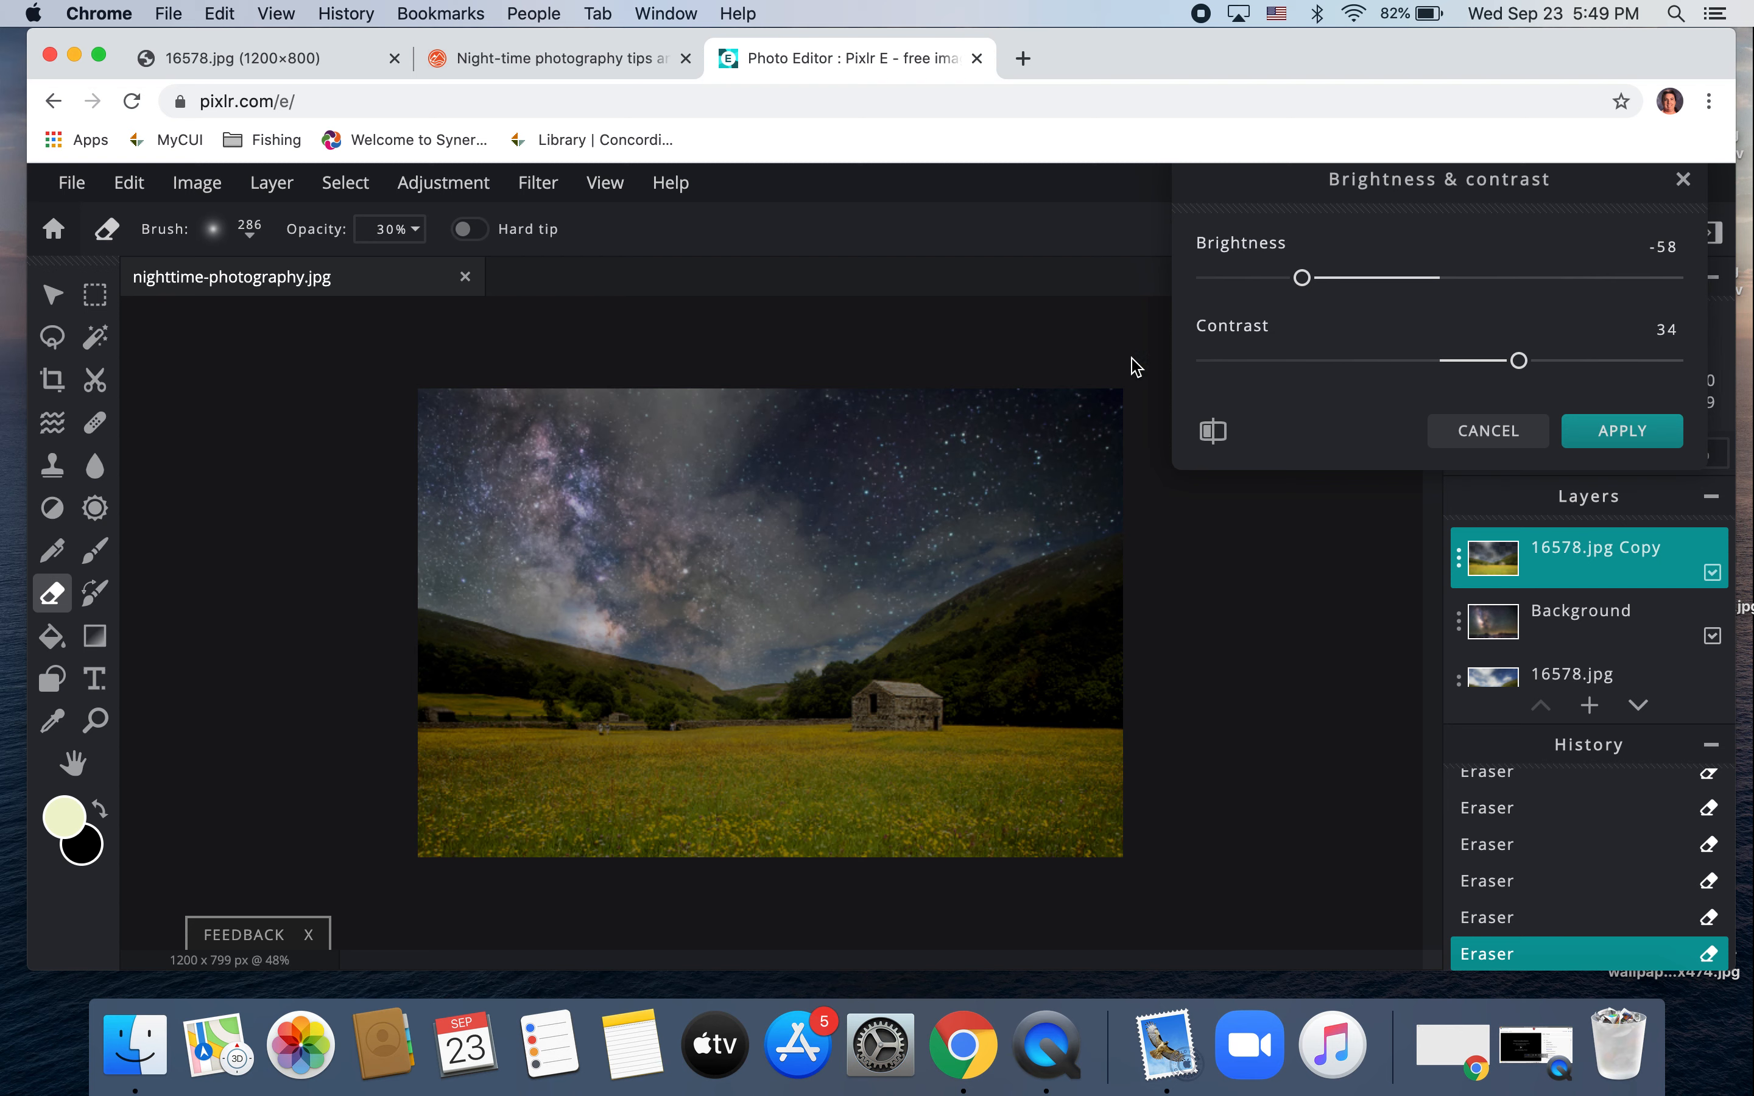
{"action": "left_click", "coordinate": [1609, 434]}
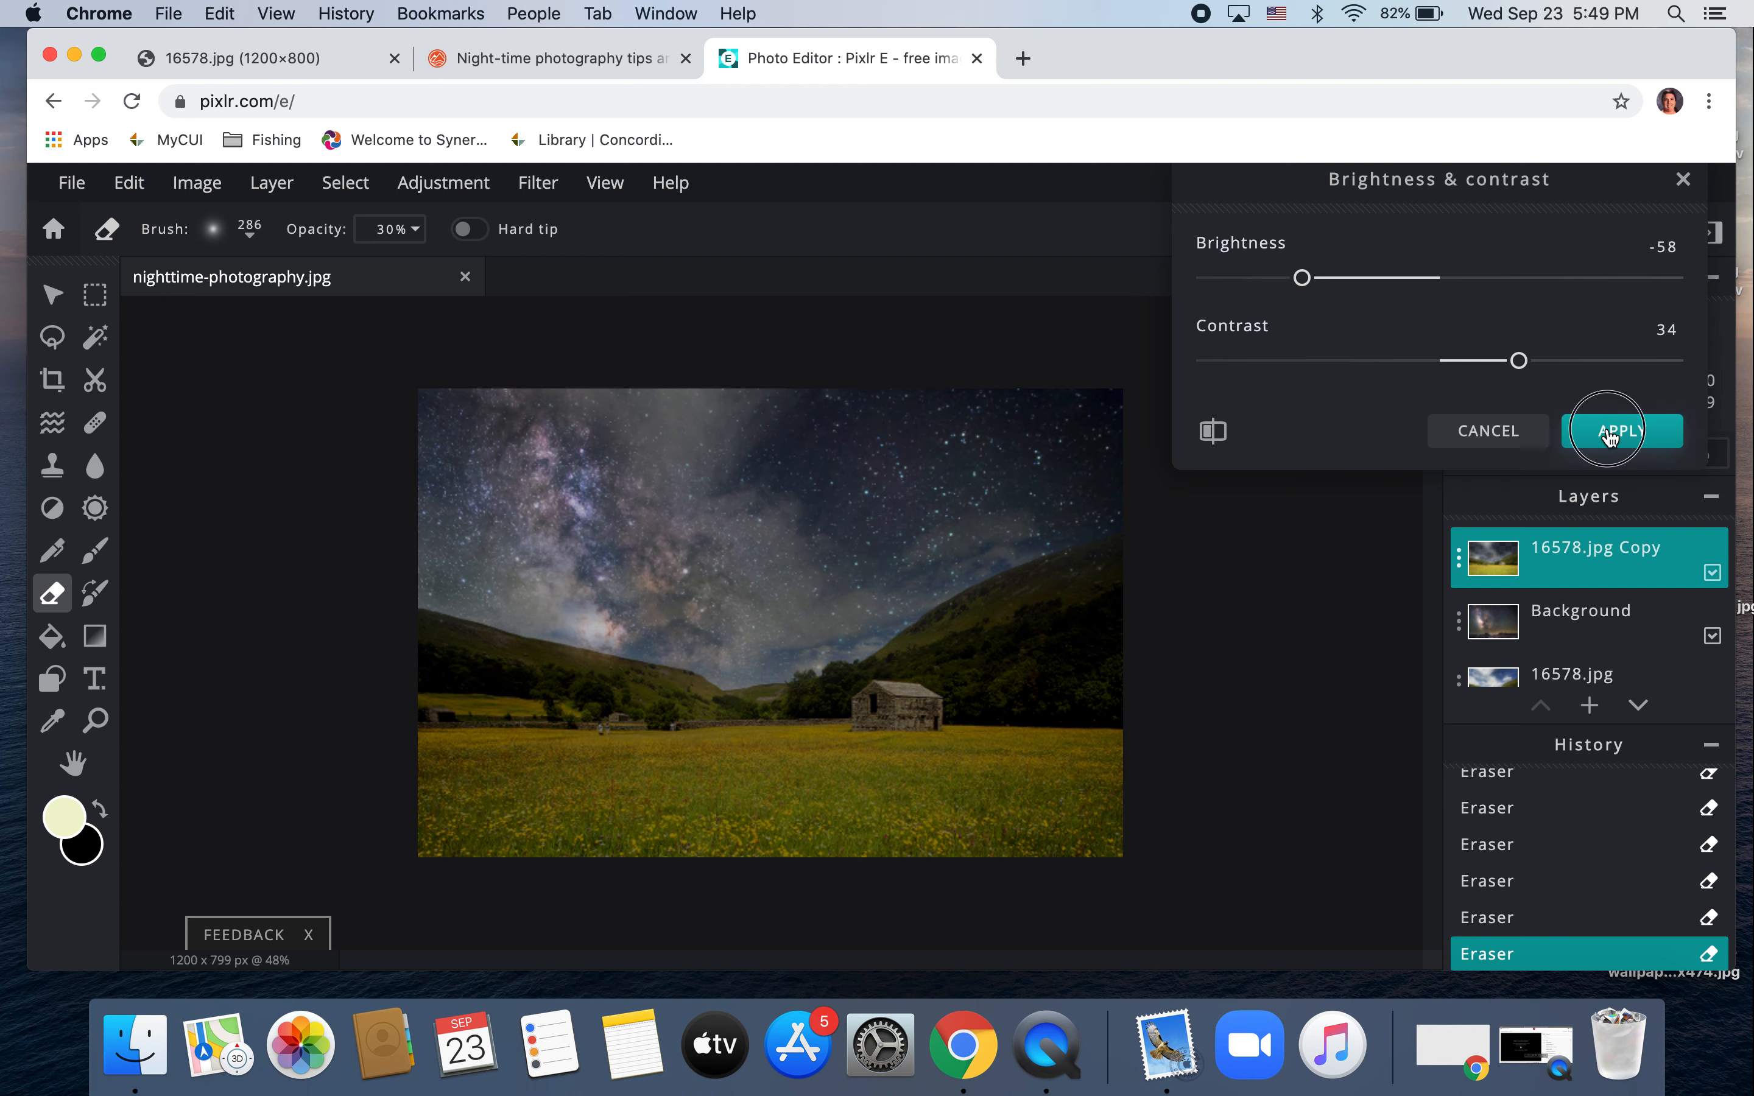
Step: On the Background layer, erase along the slope of the right-hand hill with the 286 px eraser at 30% opacity
{"action": "left_click", "coordinate": [1582, 643]}
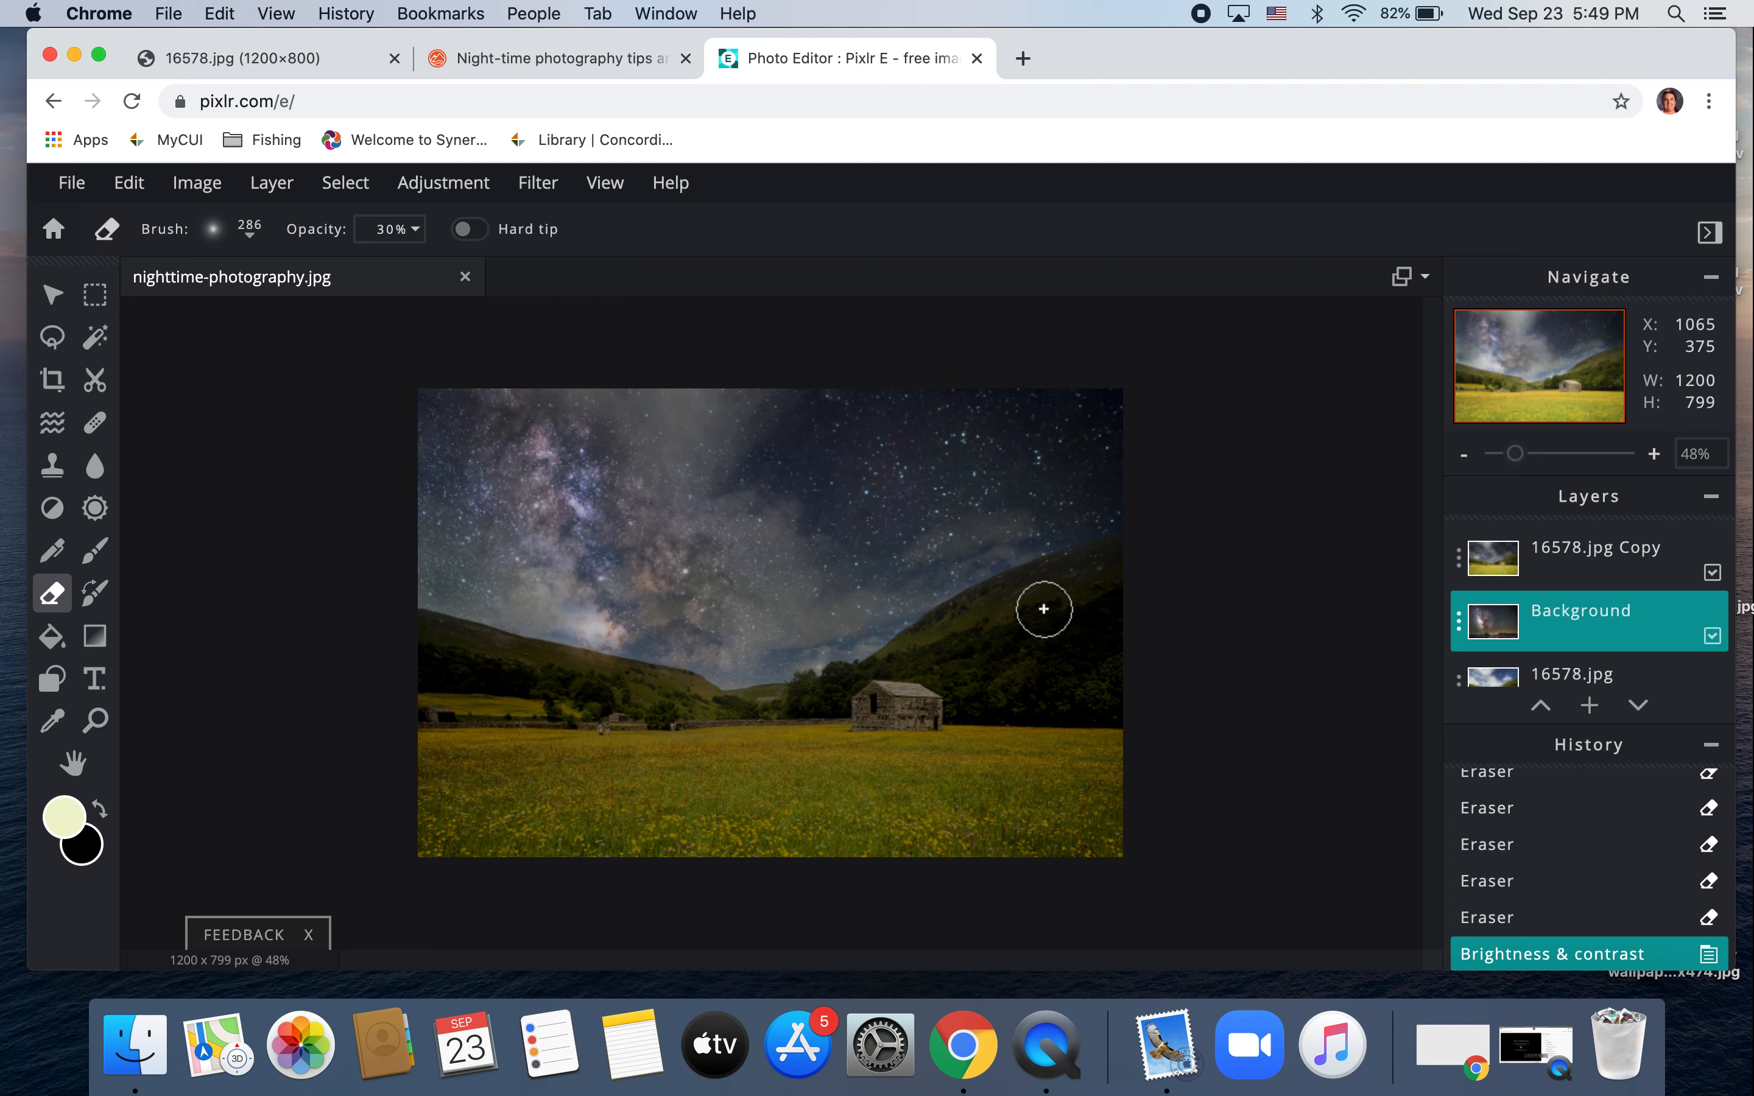
{"action": "left_click", "coordinate": [1084, 588]}
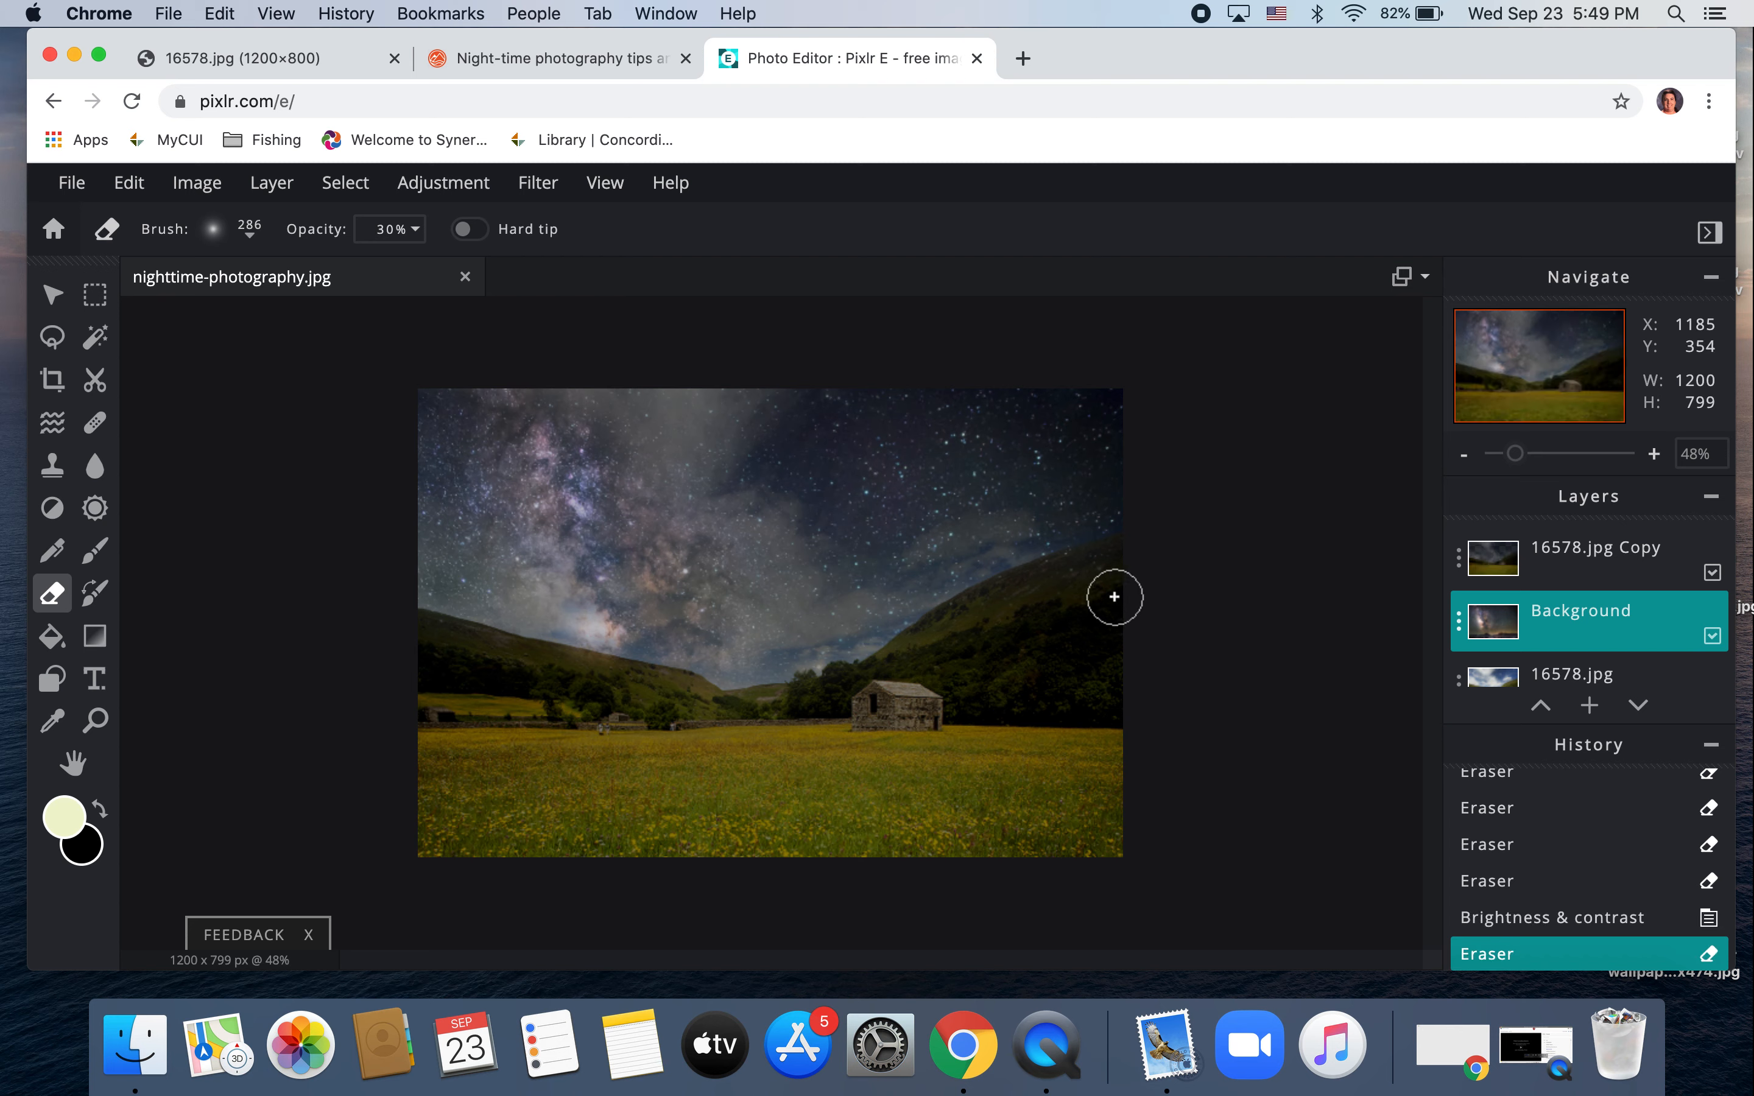
{"action": "left_click", "coordinate": [1101, 568]}
{"action": "left_click", "coordinate": [1101, 567]}
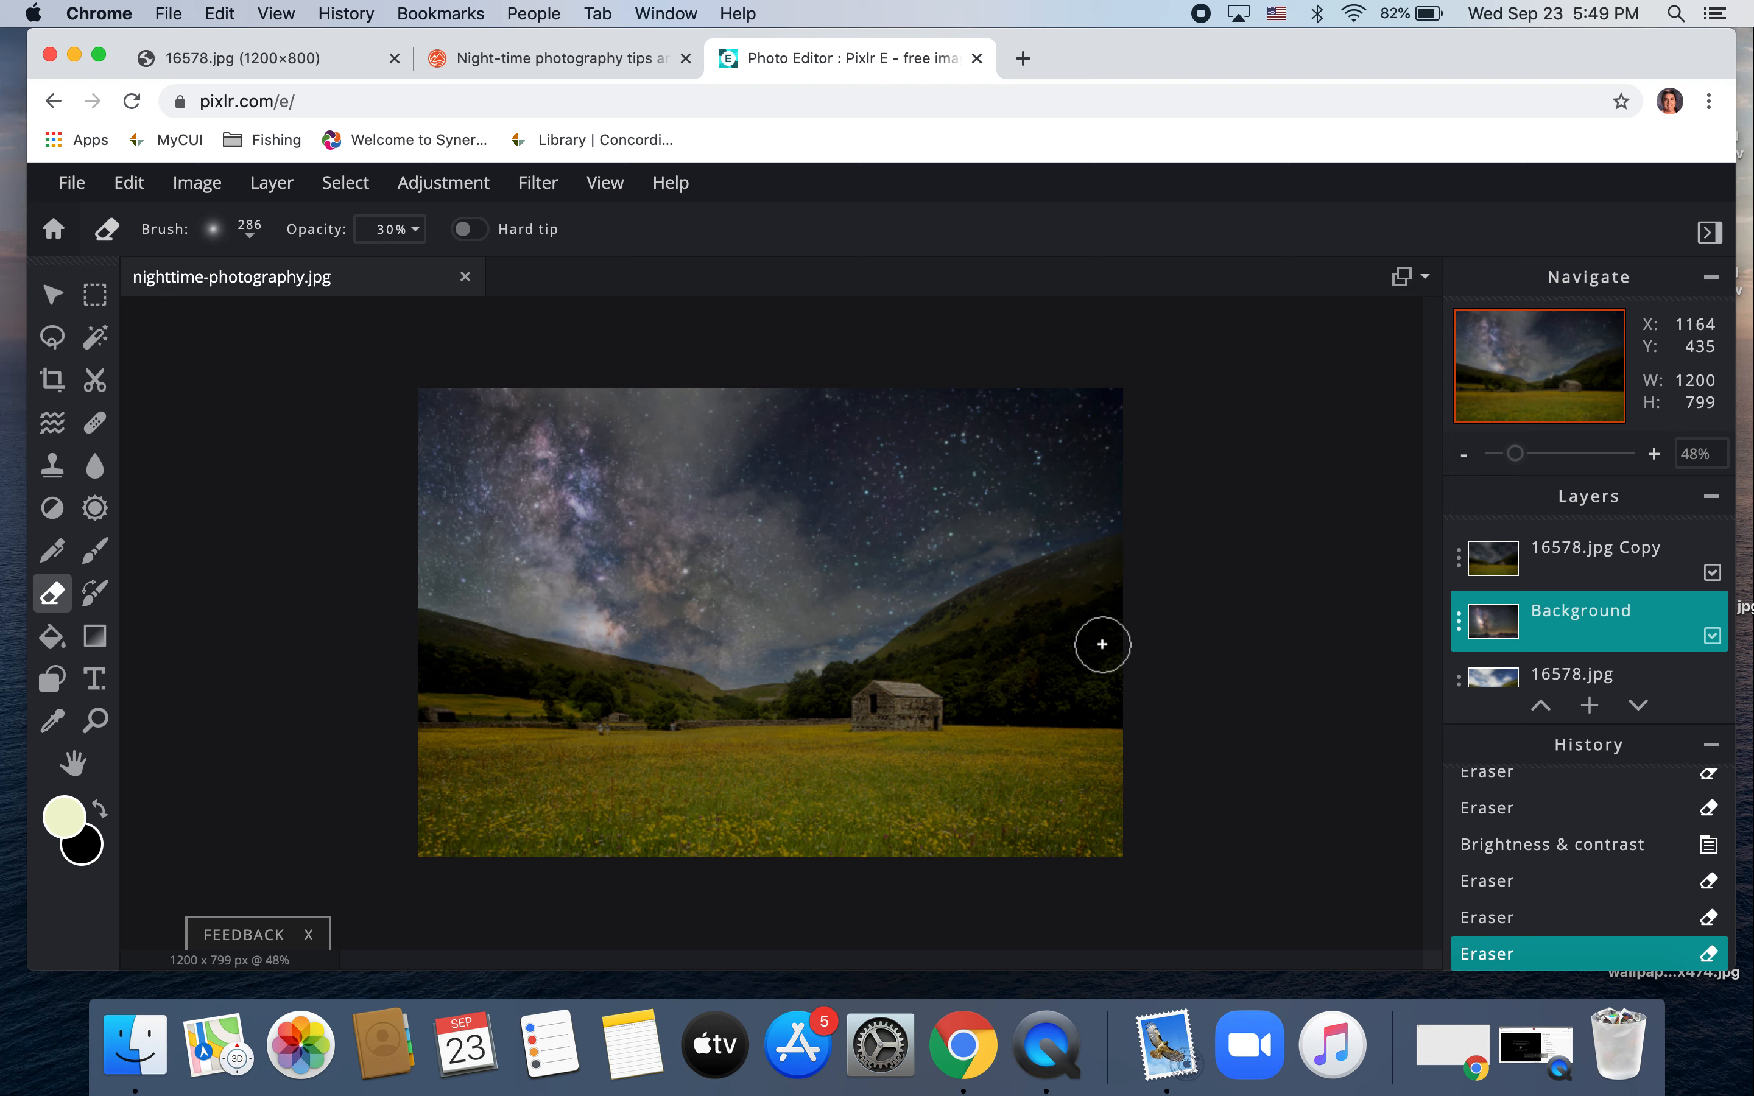
{"action": "left_click", "coordinate": [1069, 580]}
{"action": "left_click", "coordinate": [1069, 580]}
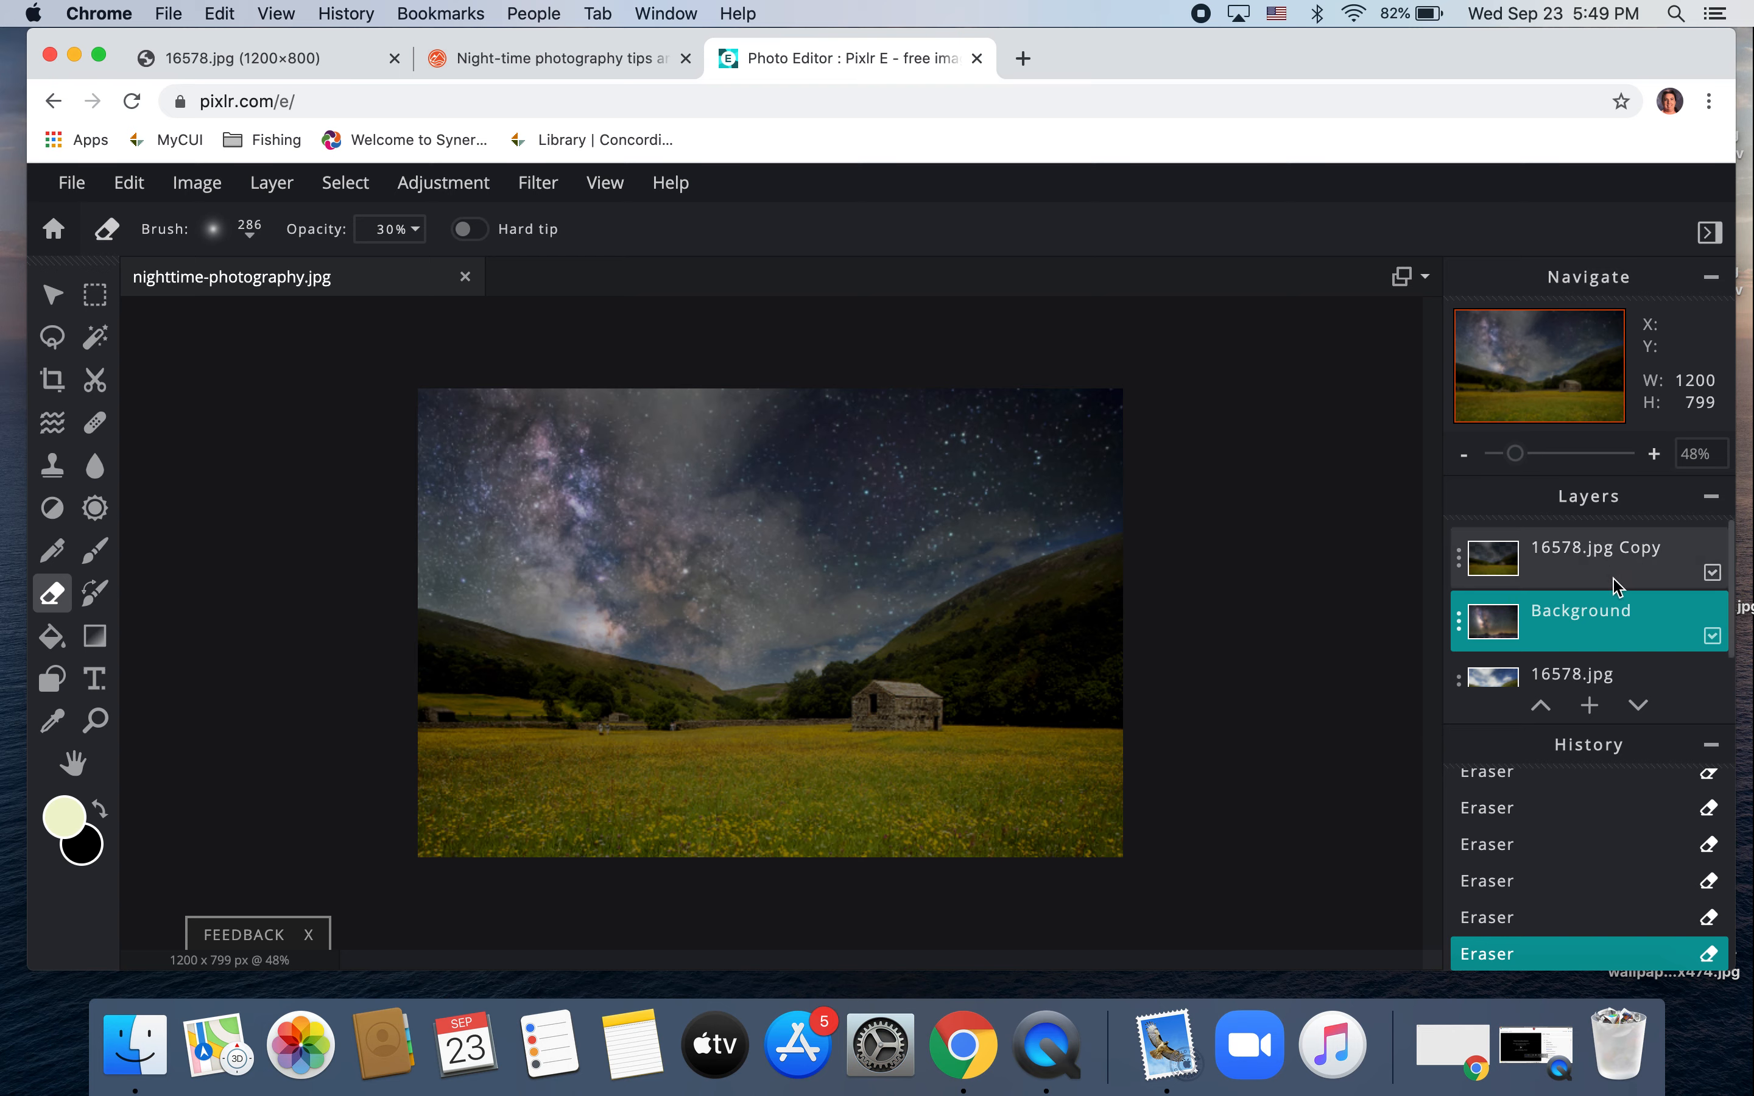
Step: Apply Temperature & tint to the 16578.jpg Copy layer with the temperature at -100
{"action": "left_click", "coordinate": [1576, 580]}
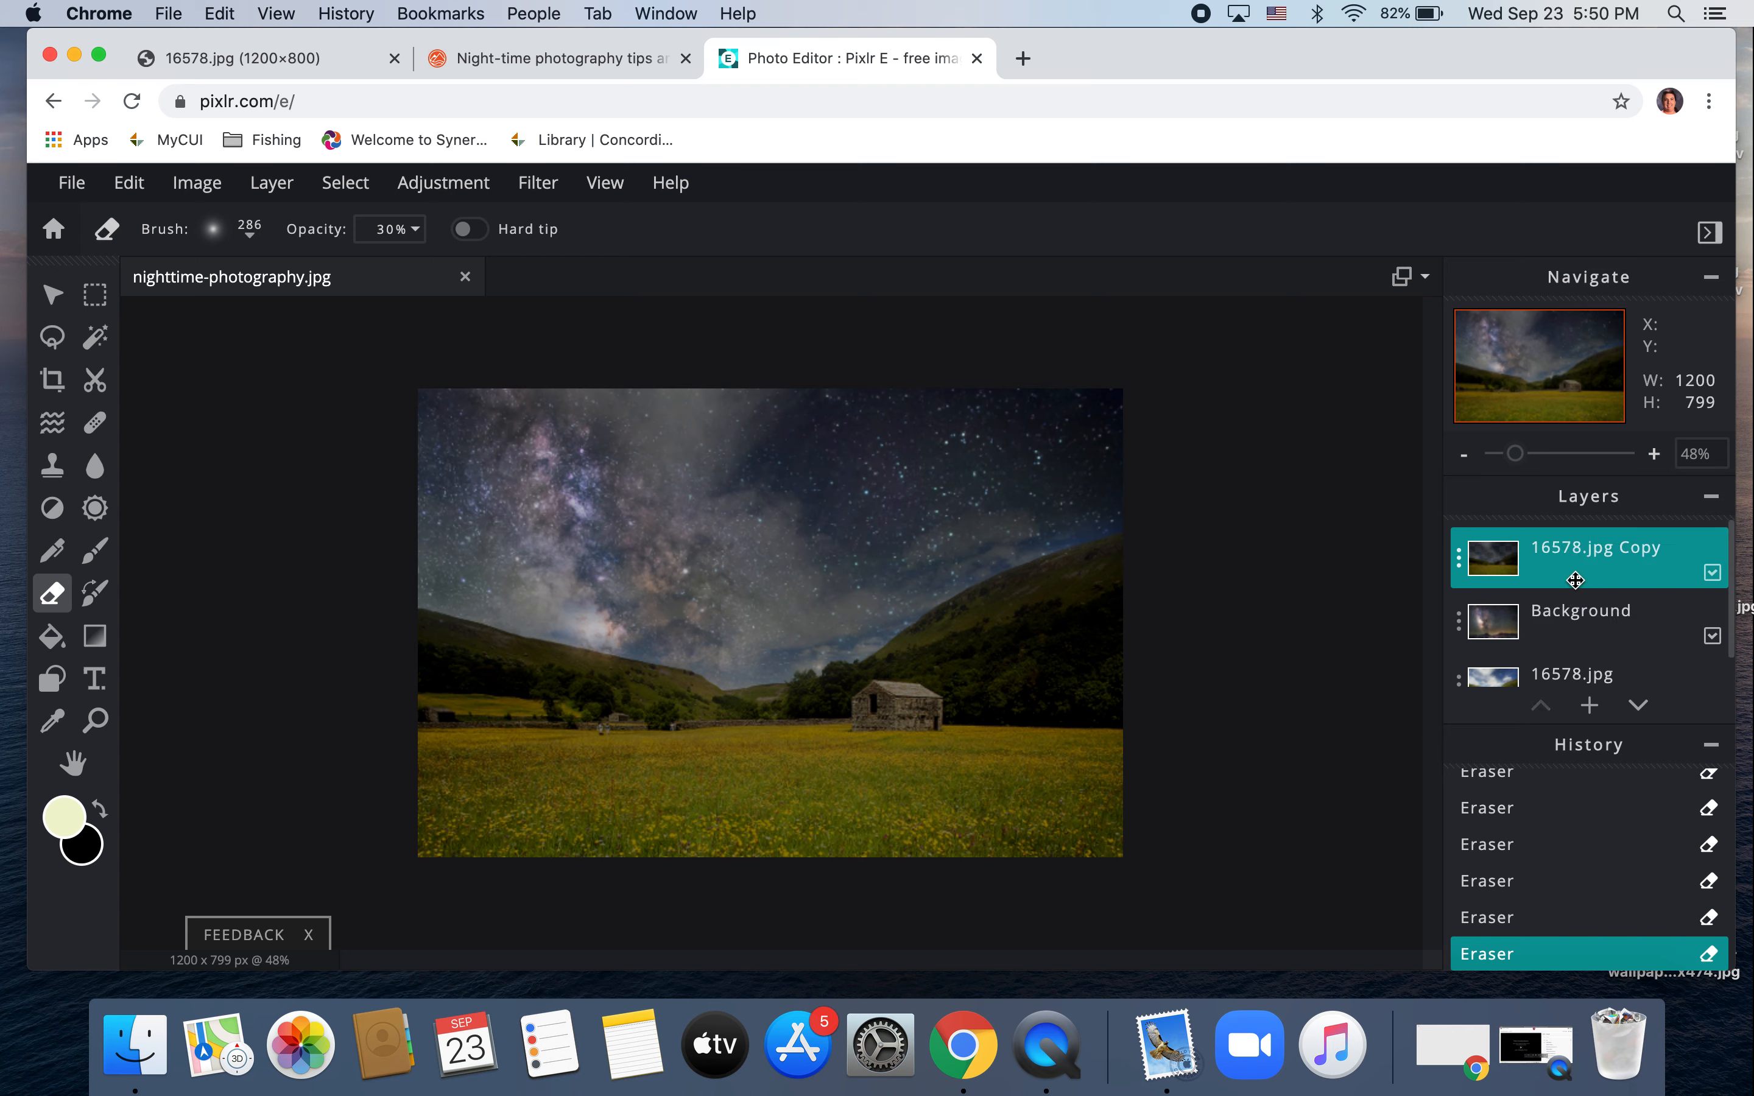
{"action": "left_click", "coordinate": [479, 189]}
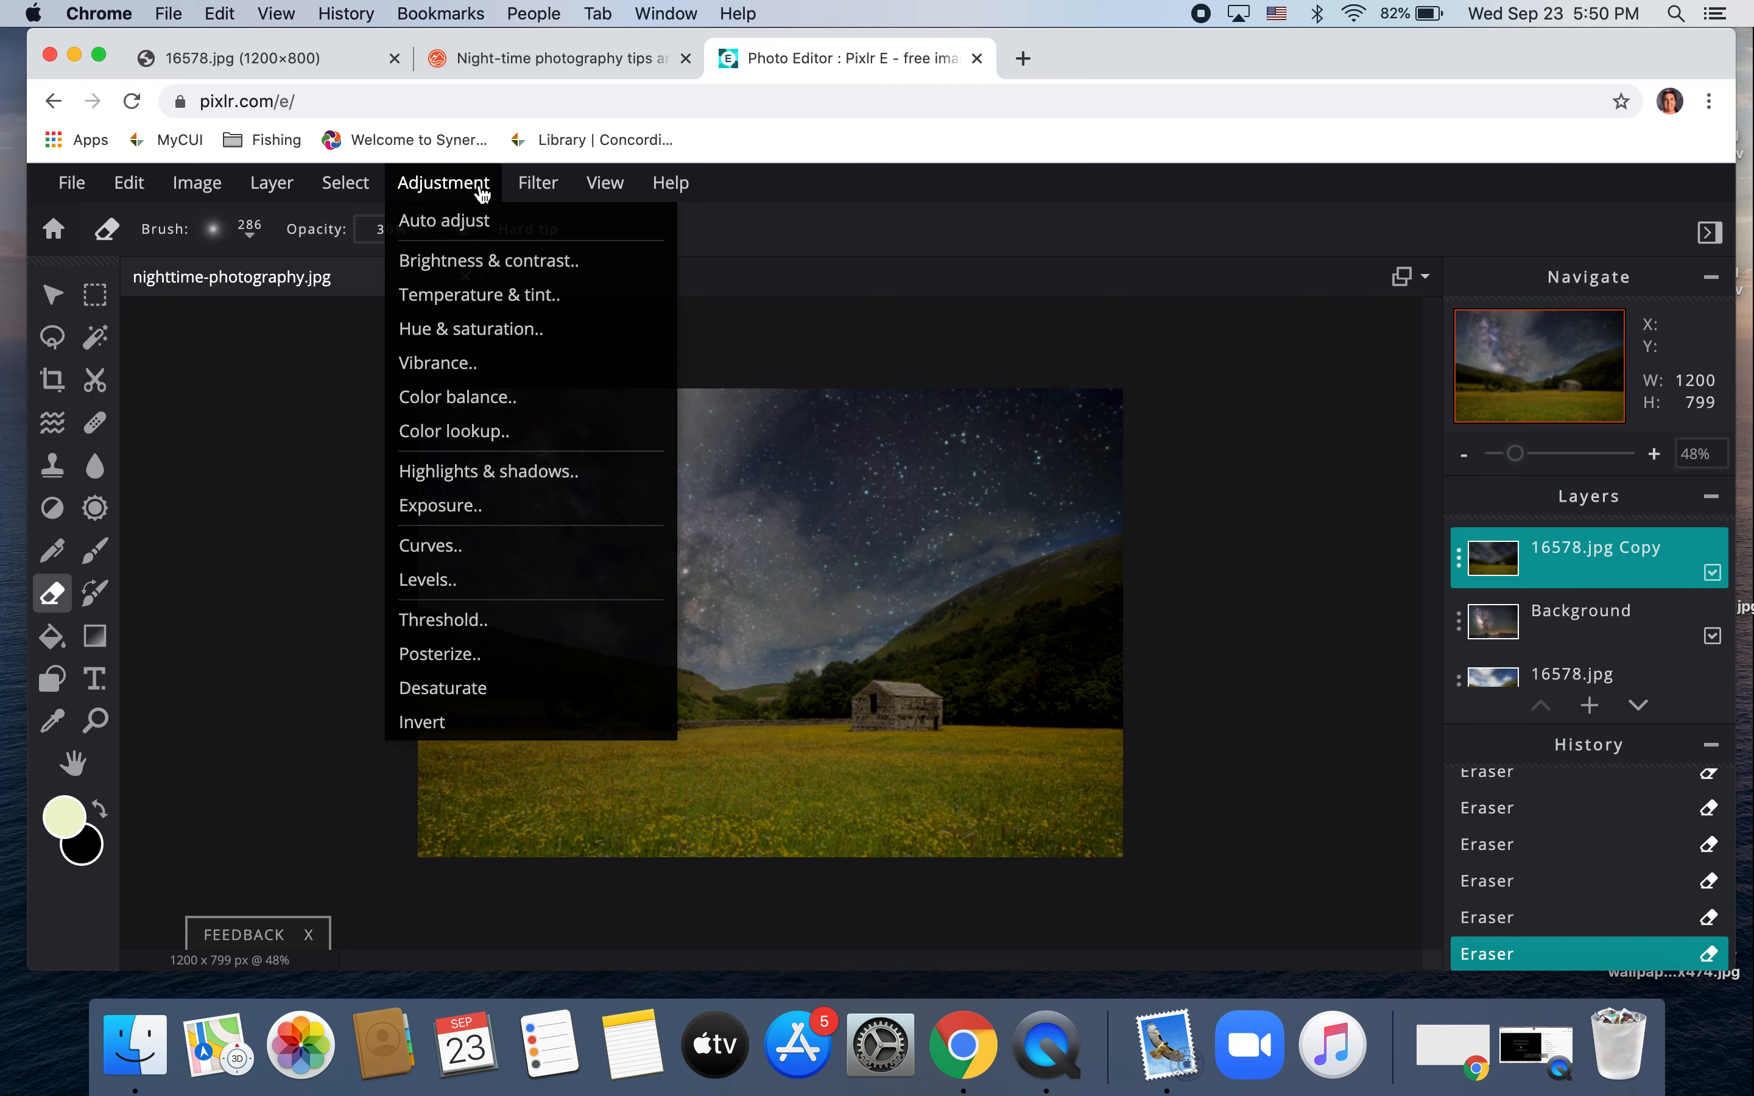
{"action": "left_click", "coordinate": [502, 297]}
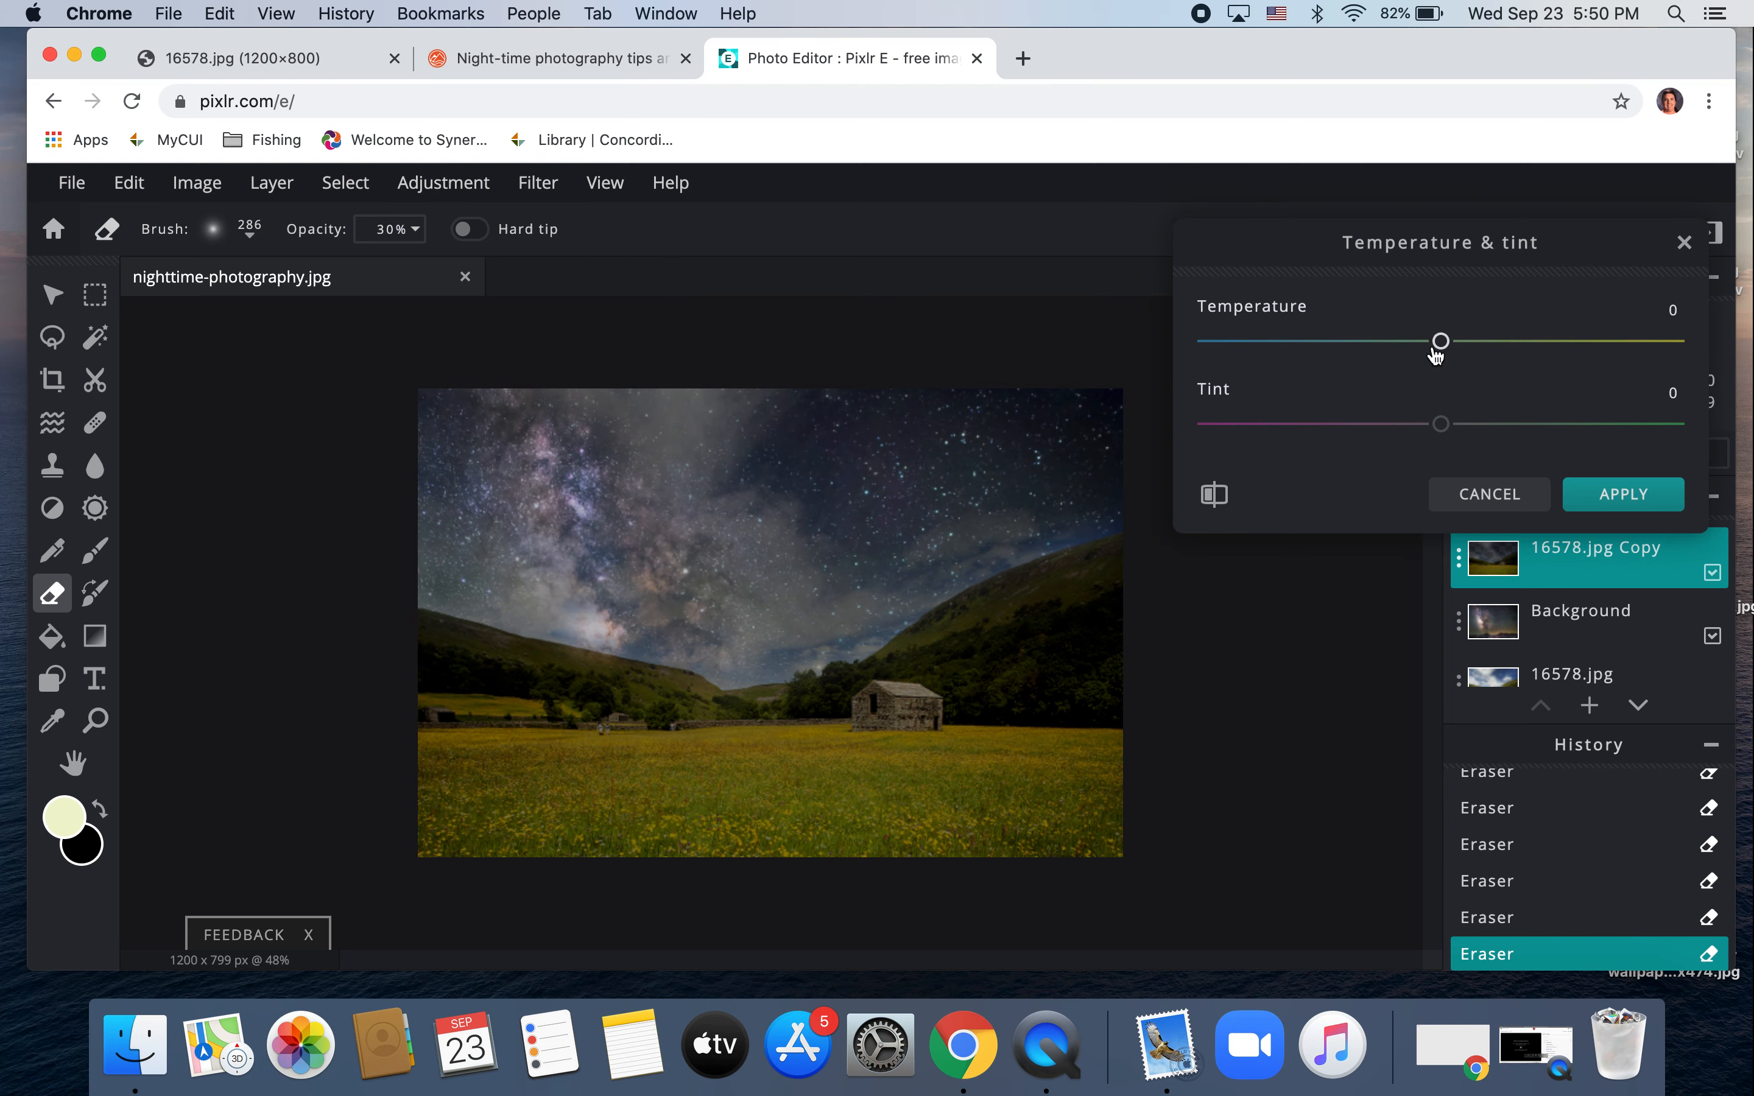
{"action": "left_click_drag", "start_coordinate": [1444, 353], "coordinate": [1185, 365]}
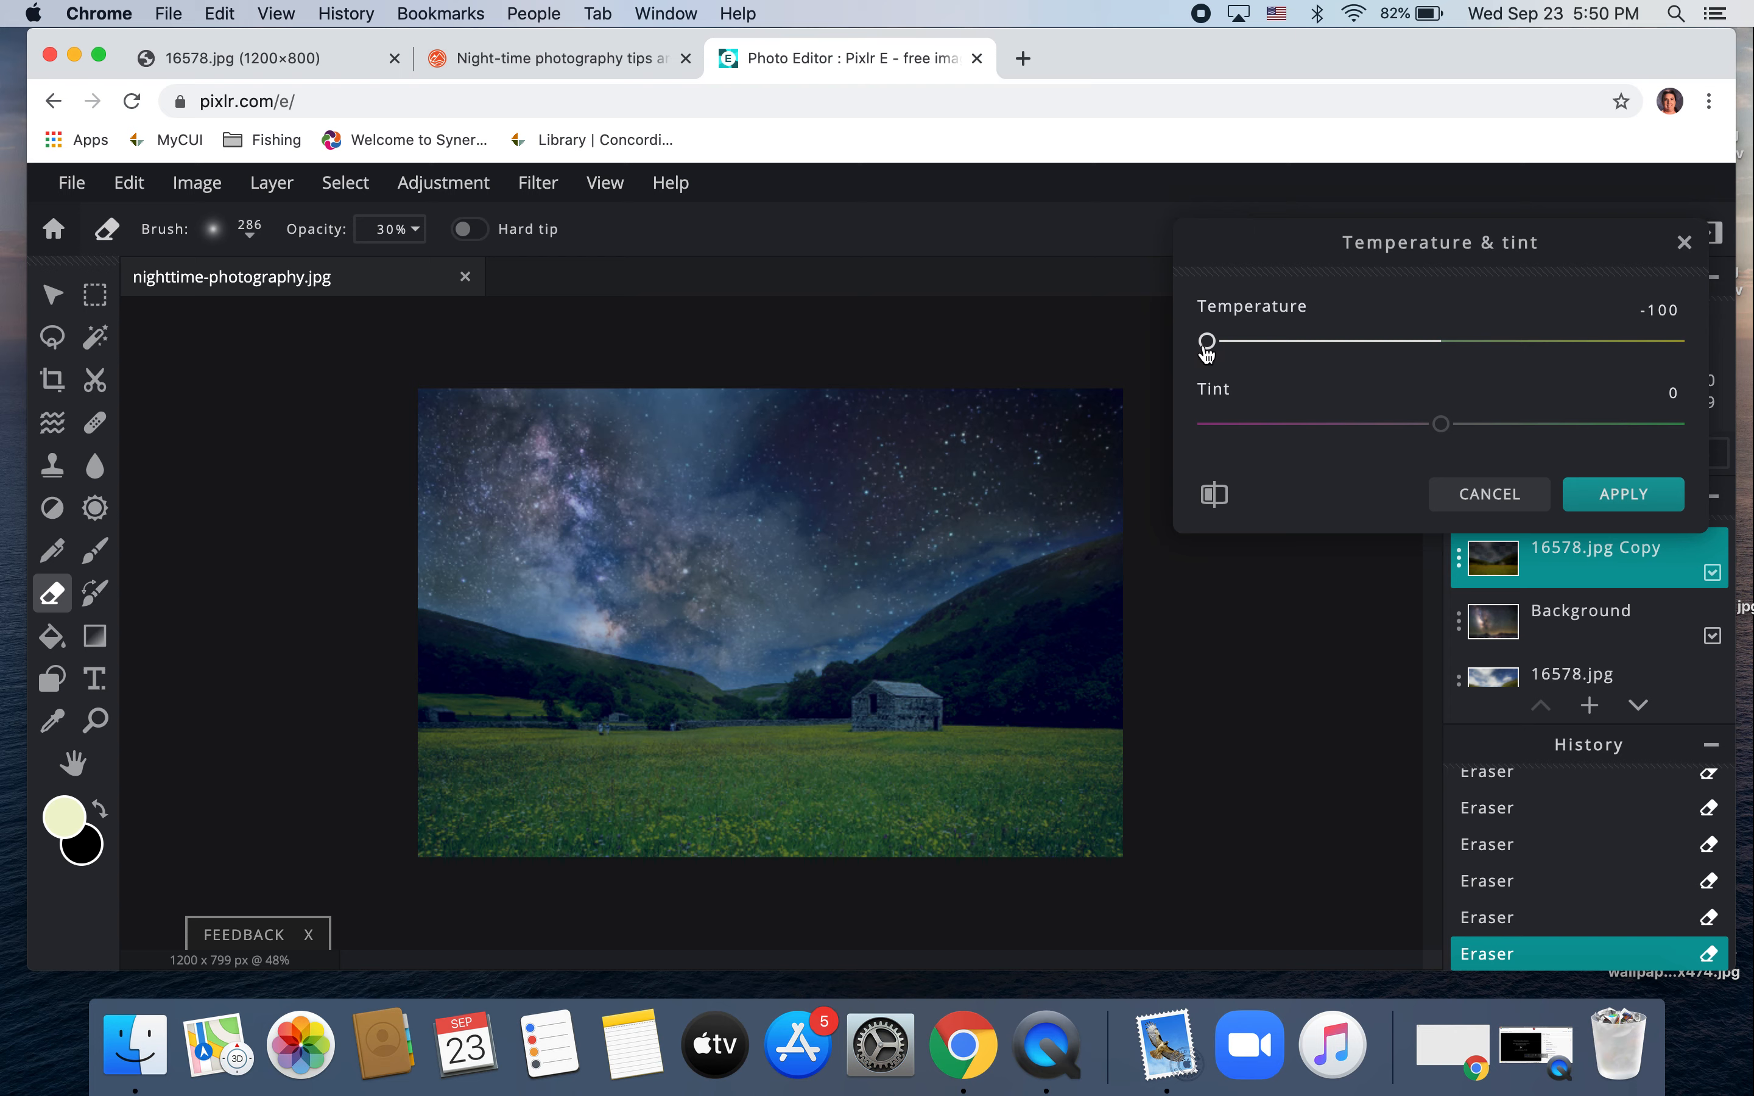
{"action": "left_click", "coordinate": [1626, 495]}
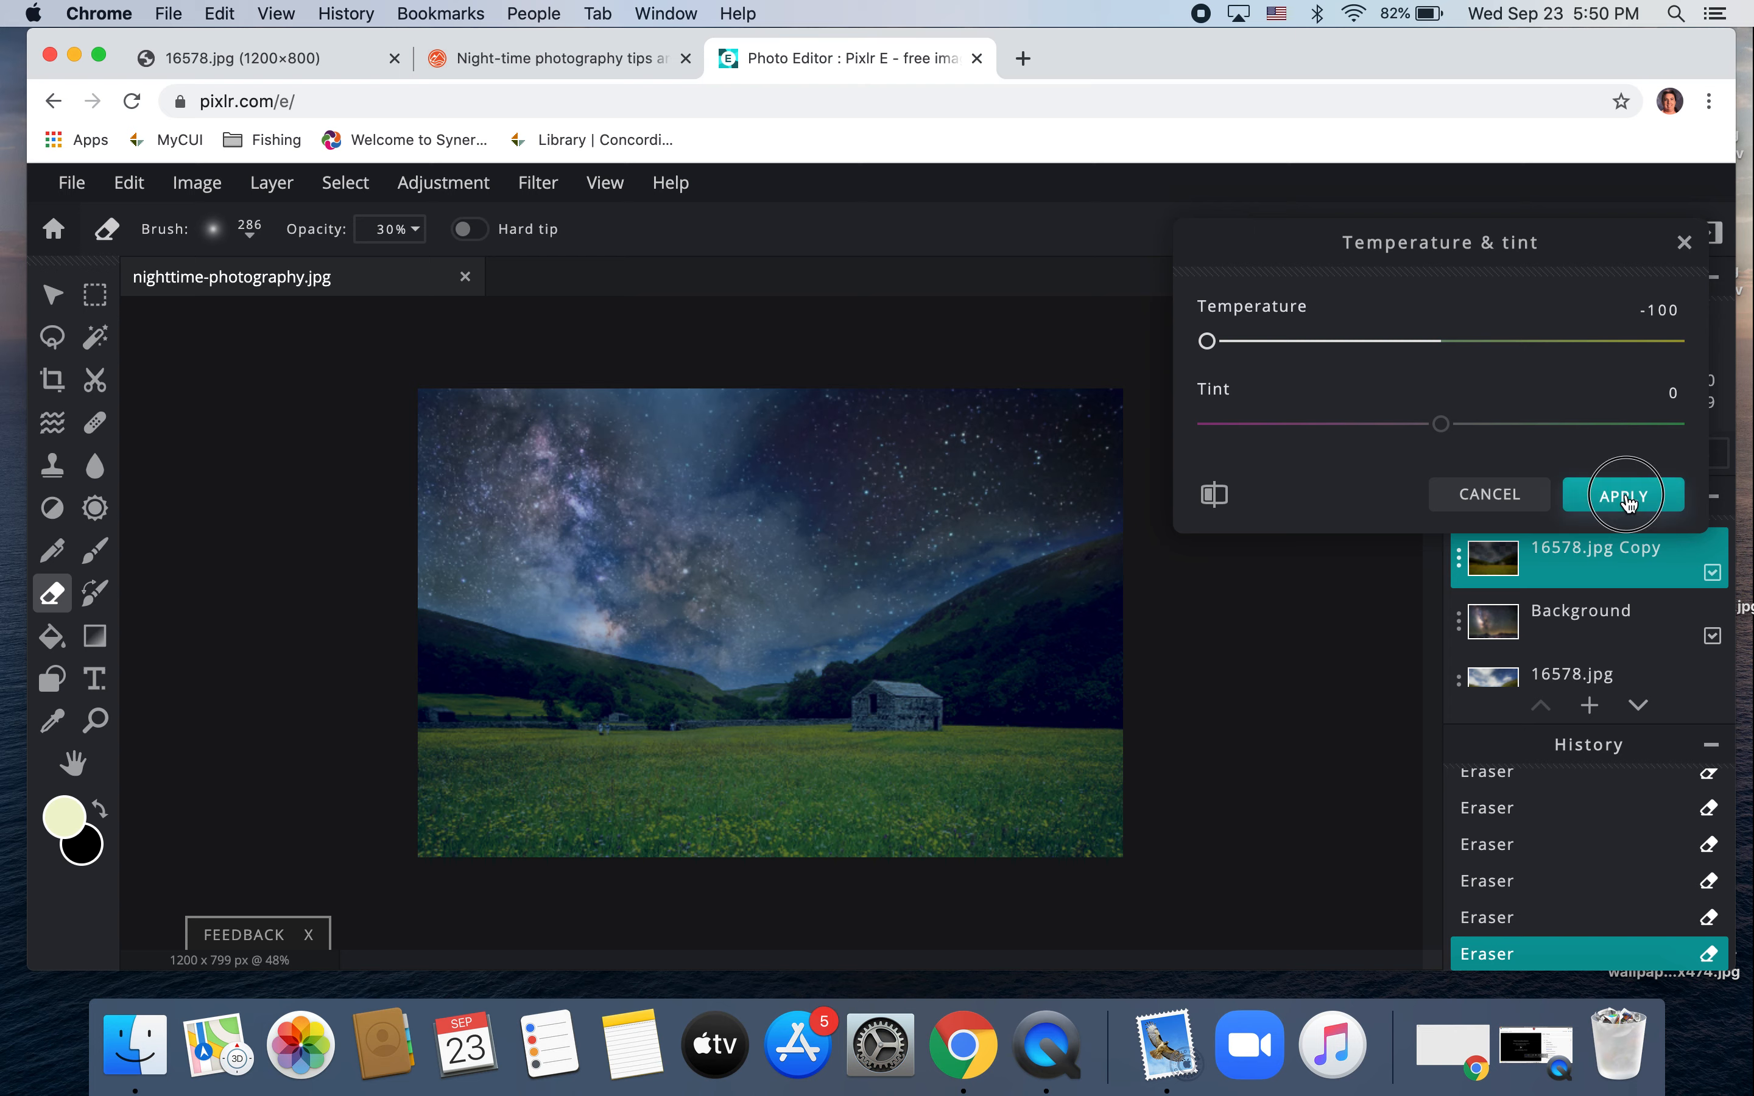
Step: Apply an Exposure adjustment of -53 to the 16578.jpg Copy layer
{"action": "left_click", "coordinate": [435, 183]}
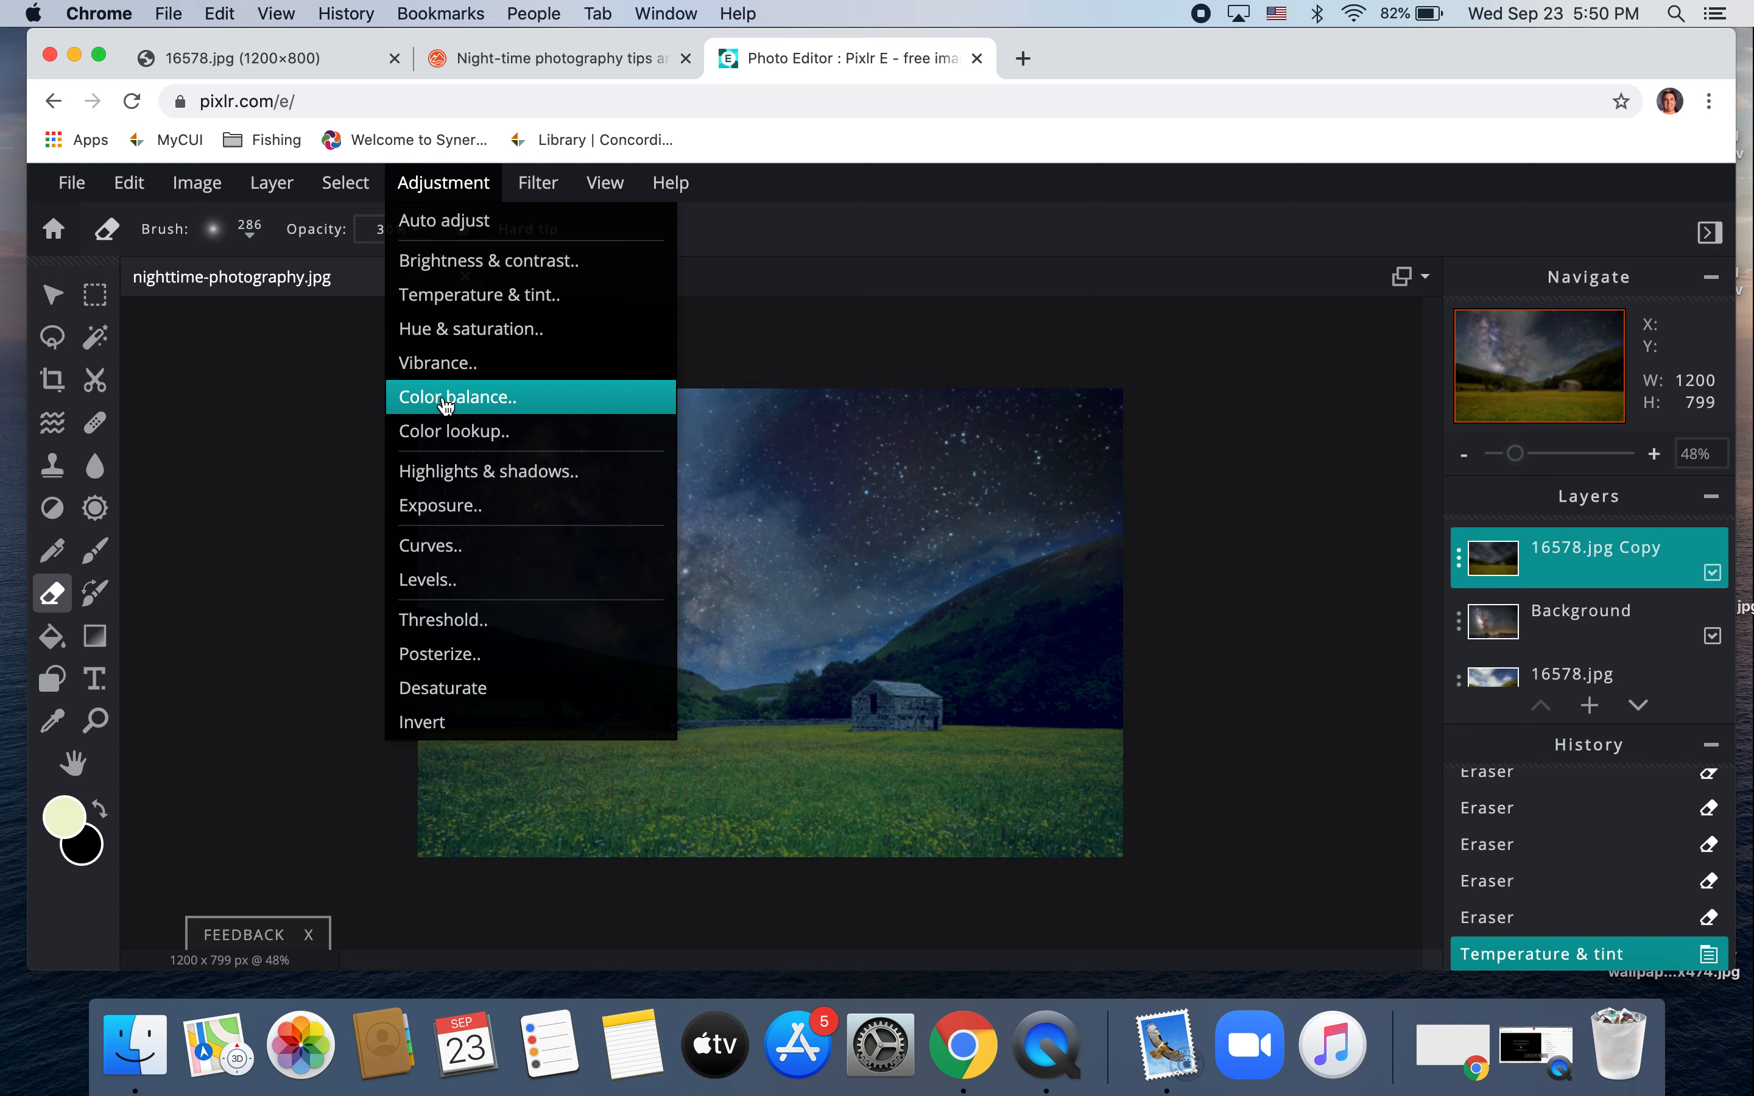
{"action": "left_click", "coordinate": [450, 505]}
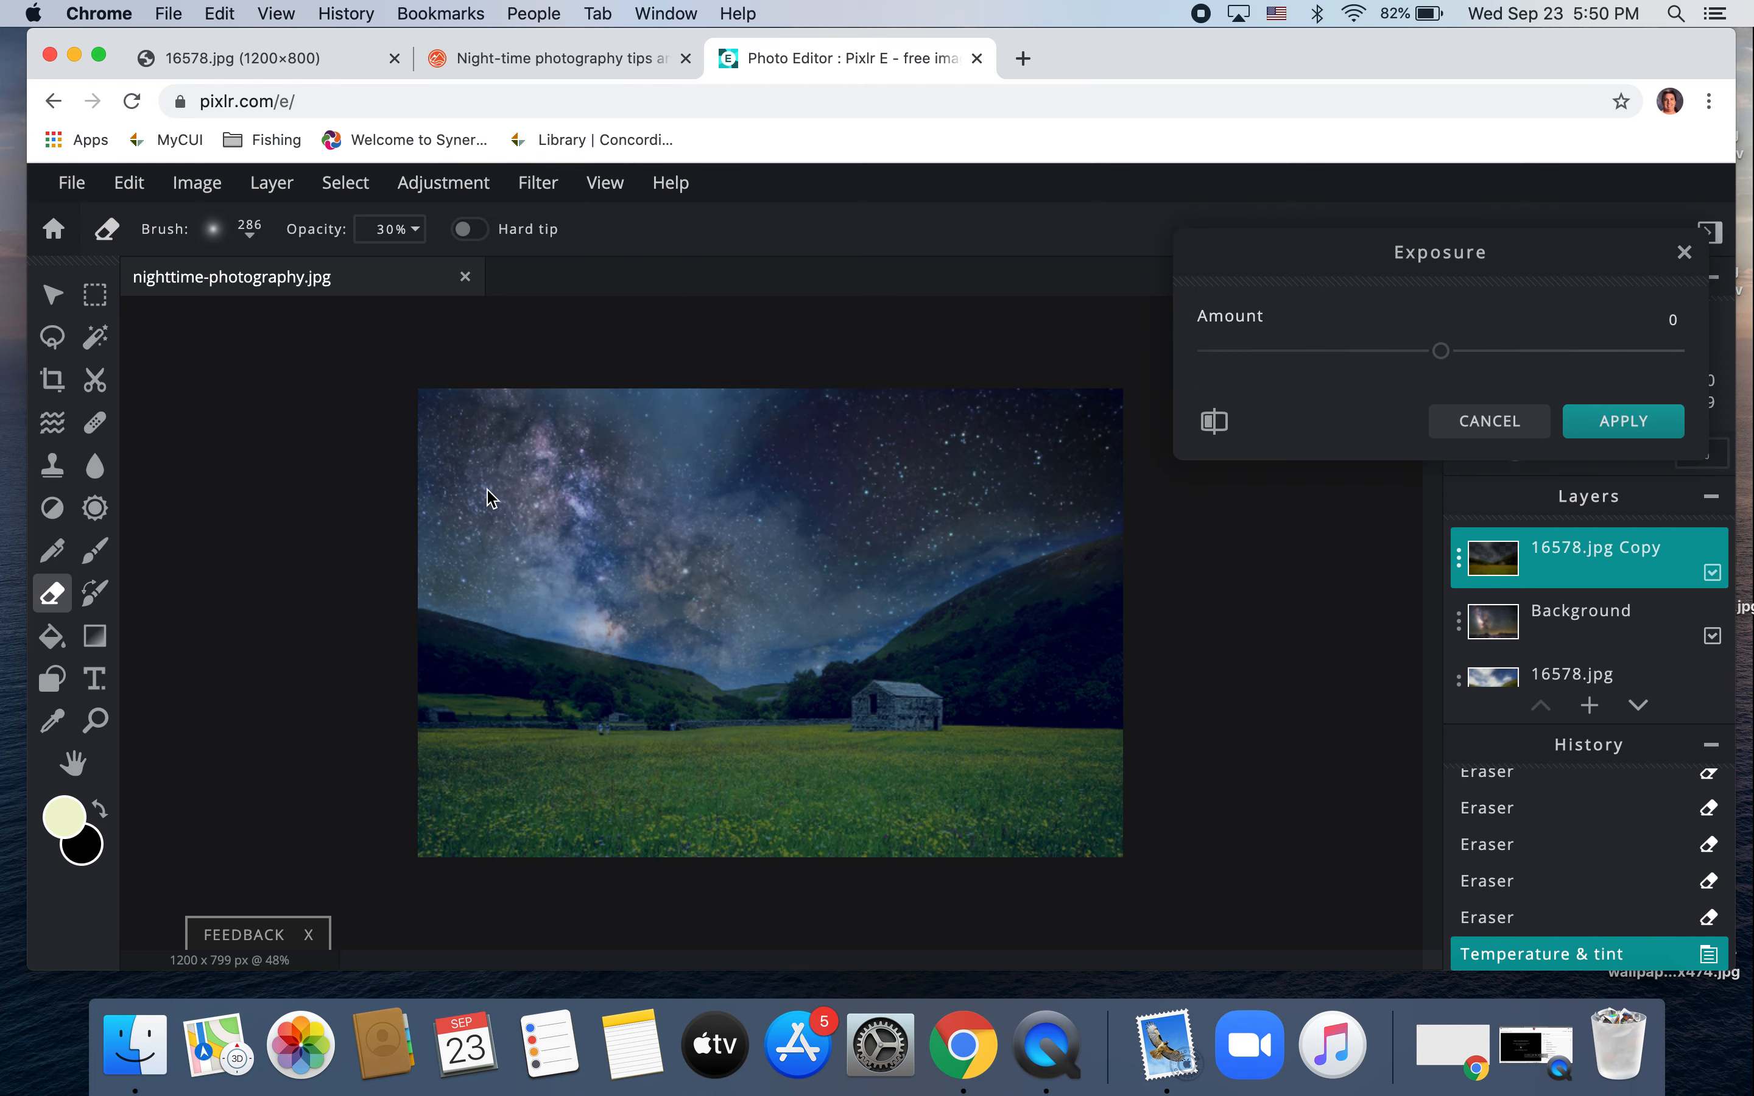
{"action": "left_click_drag", "start_coordinate": [1442, 353], "coordinate": [1317, 381]}
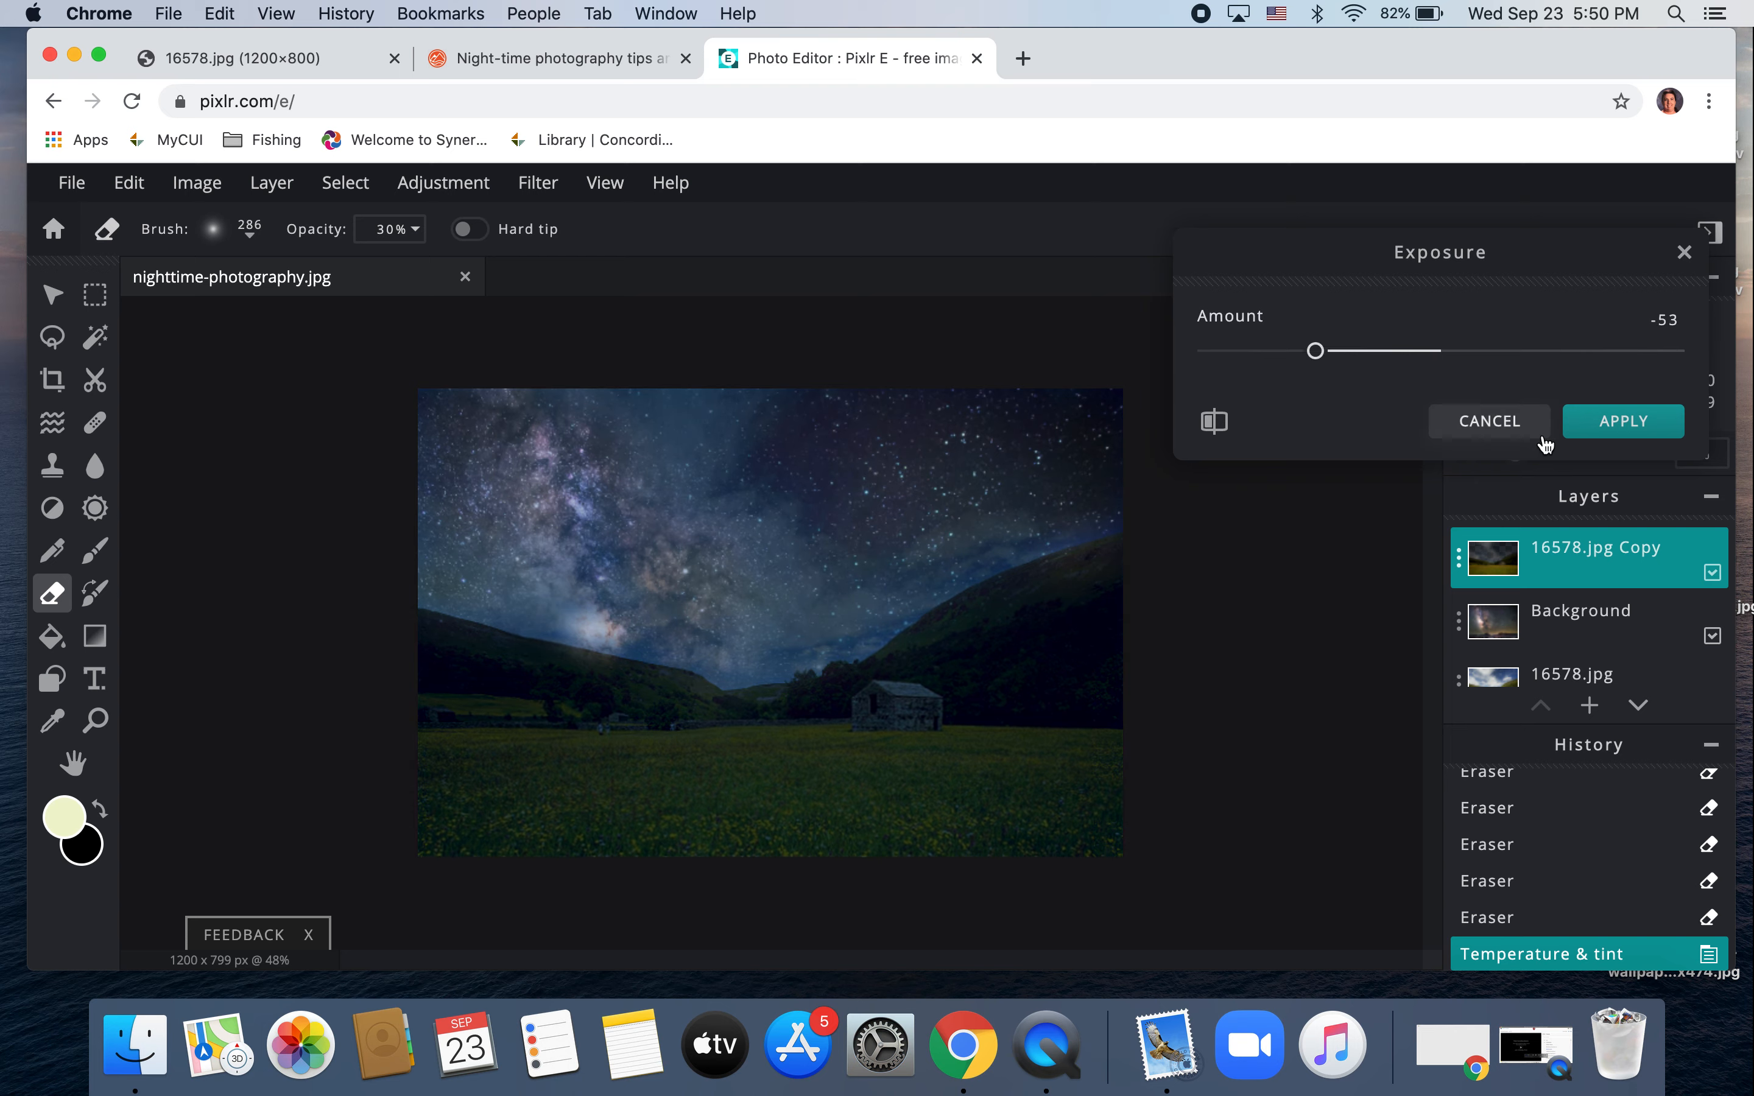
{"action": "left_click", "coordinate": [1593, 439]}
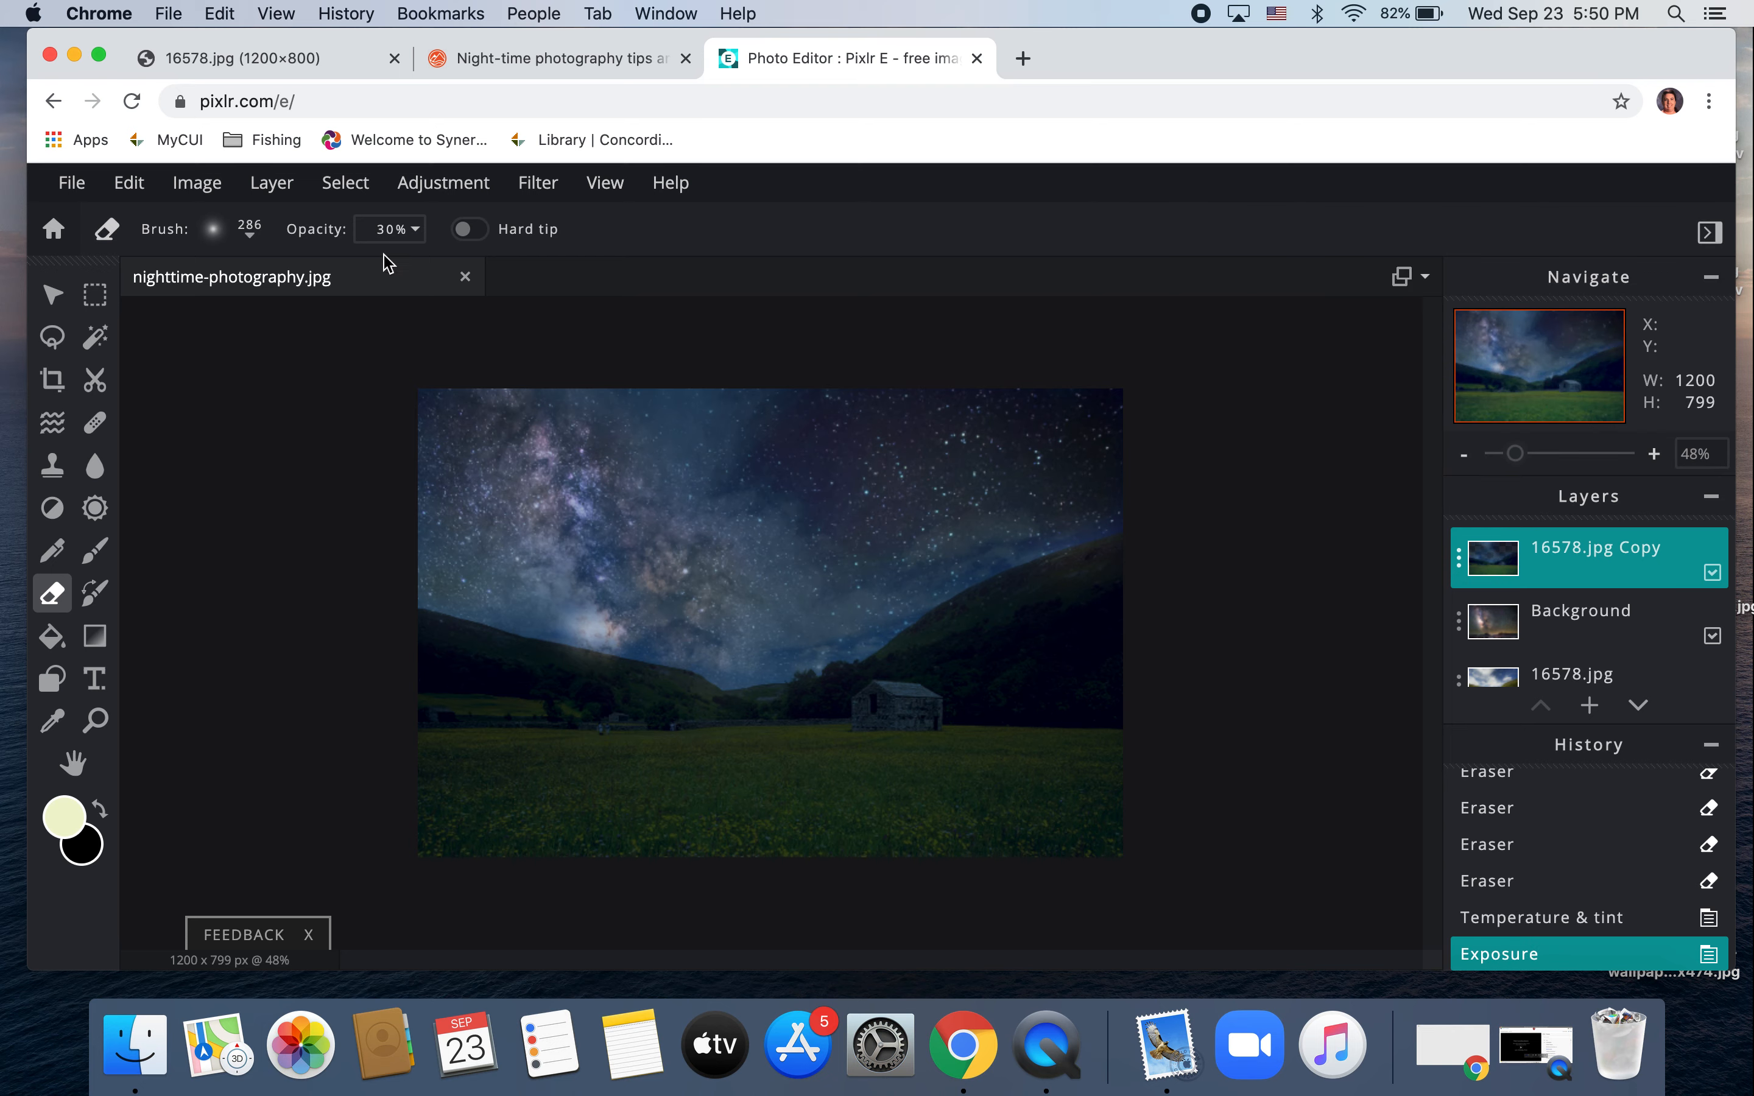
Step: Apply Highlights & shadows to the 16578.jpg Copy layer with highlights 122 and shadows 38
{"action": "left_click", "coordinate": [461, 194]}
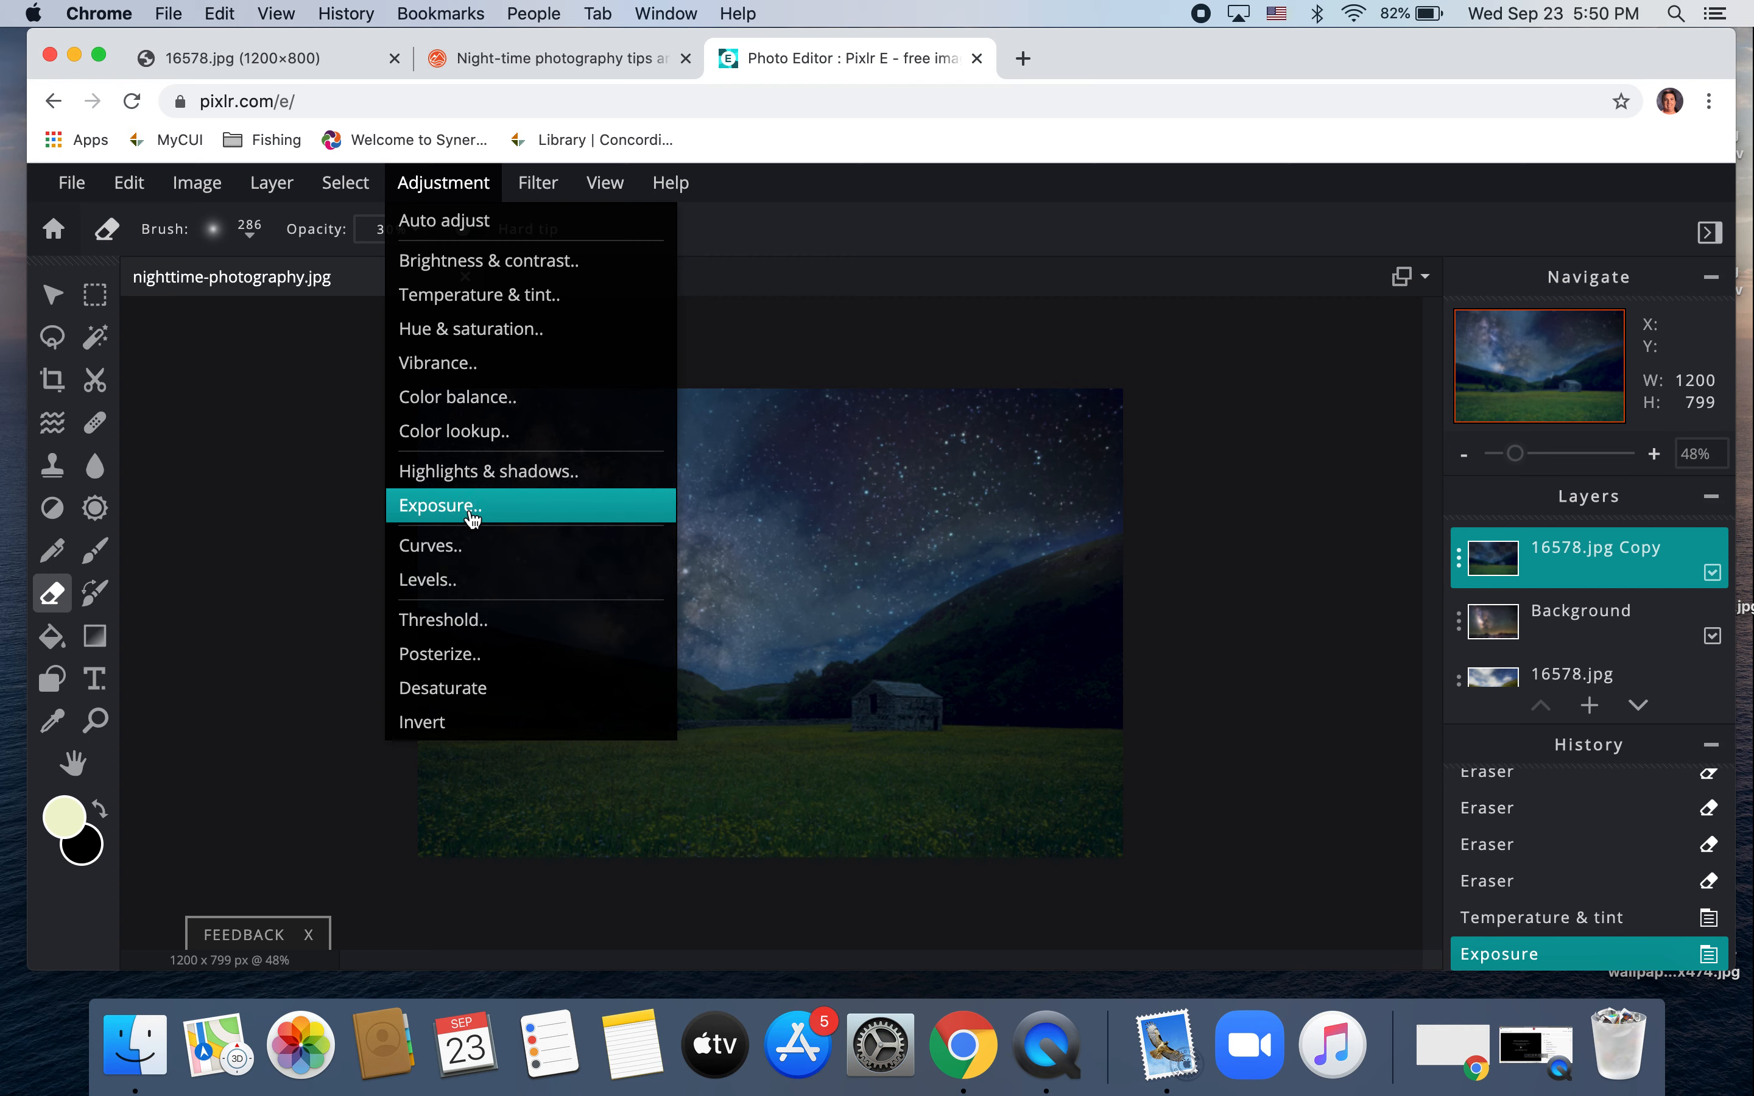
{"action": "left_click", "coordinate": [472, 473]}
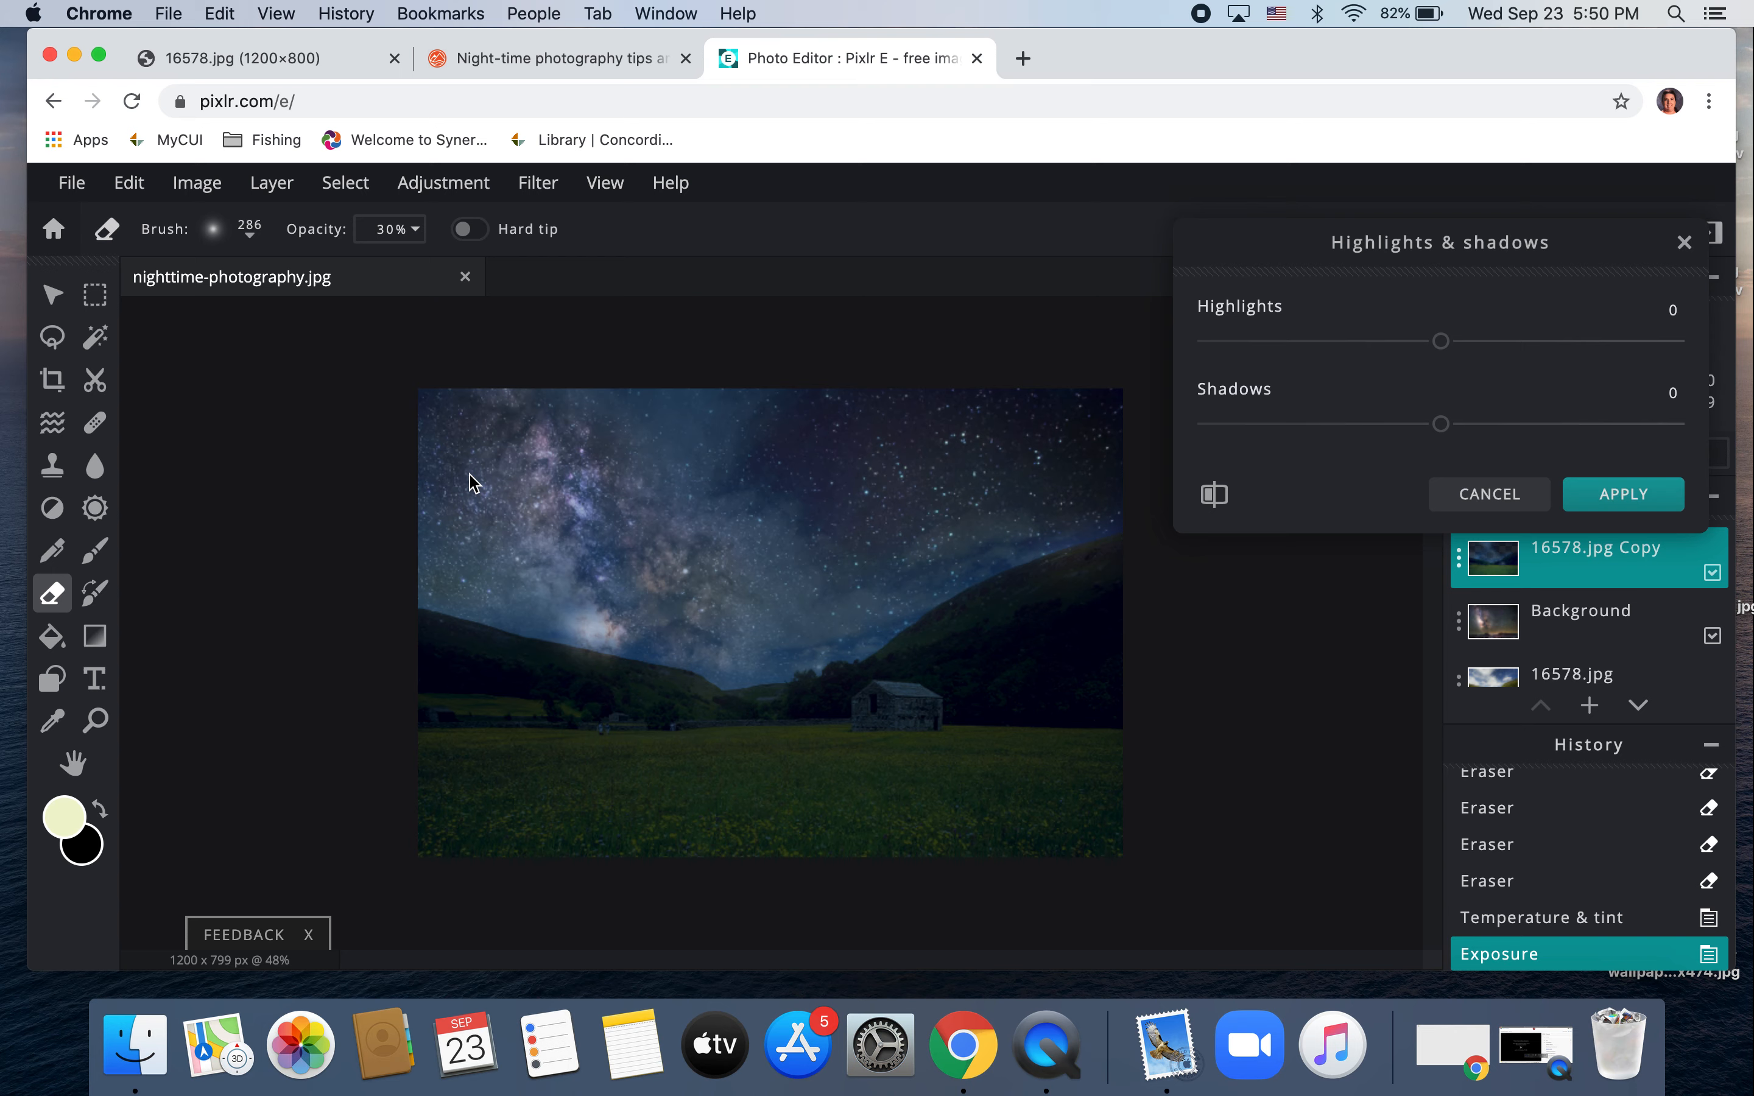
{"action": "left_click_drag", "start_coordinate": [1442, 341], "coordinate": [1585, 357]}
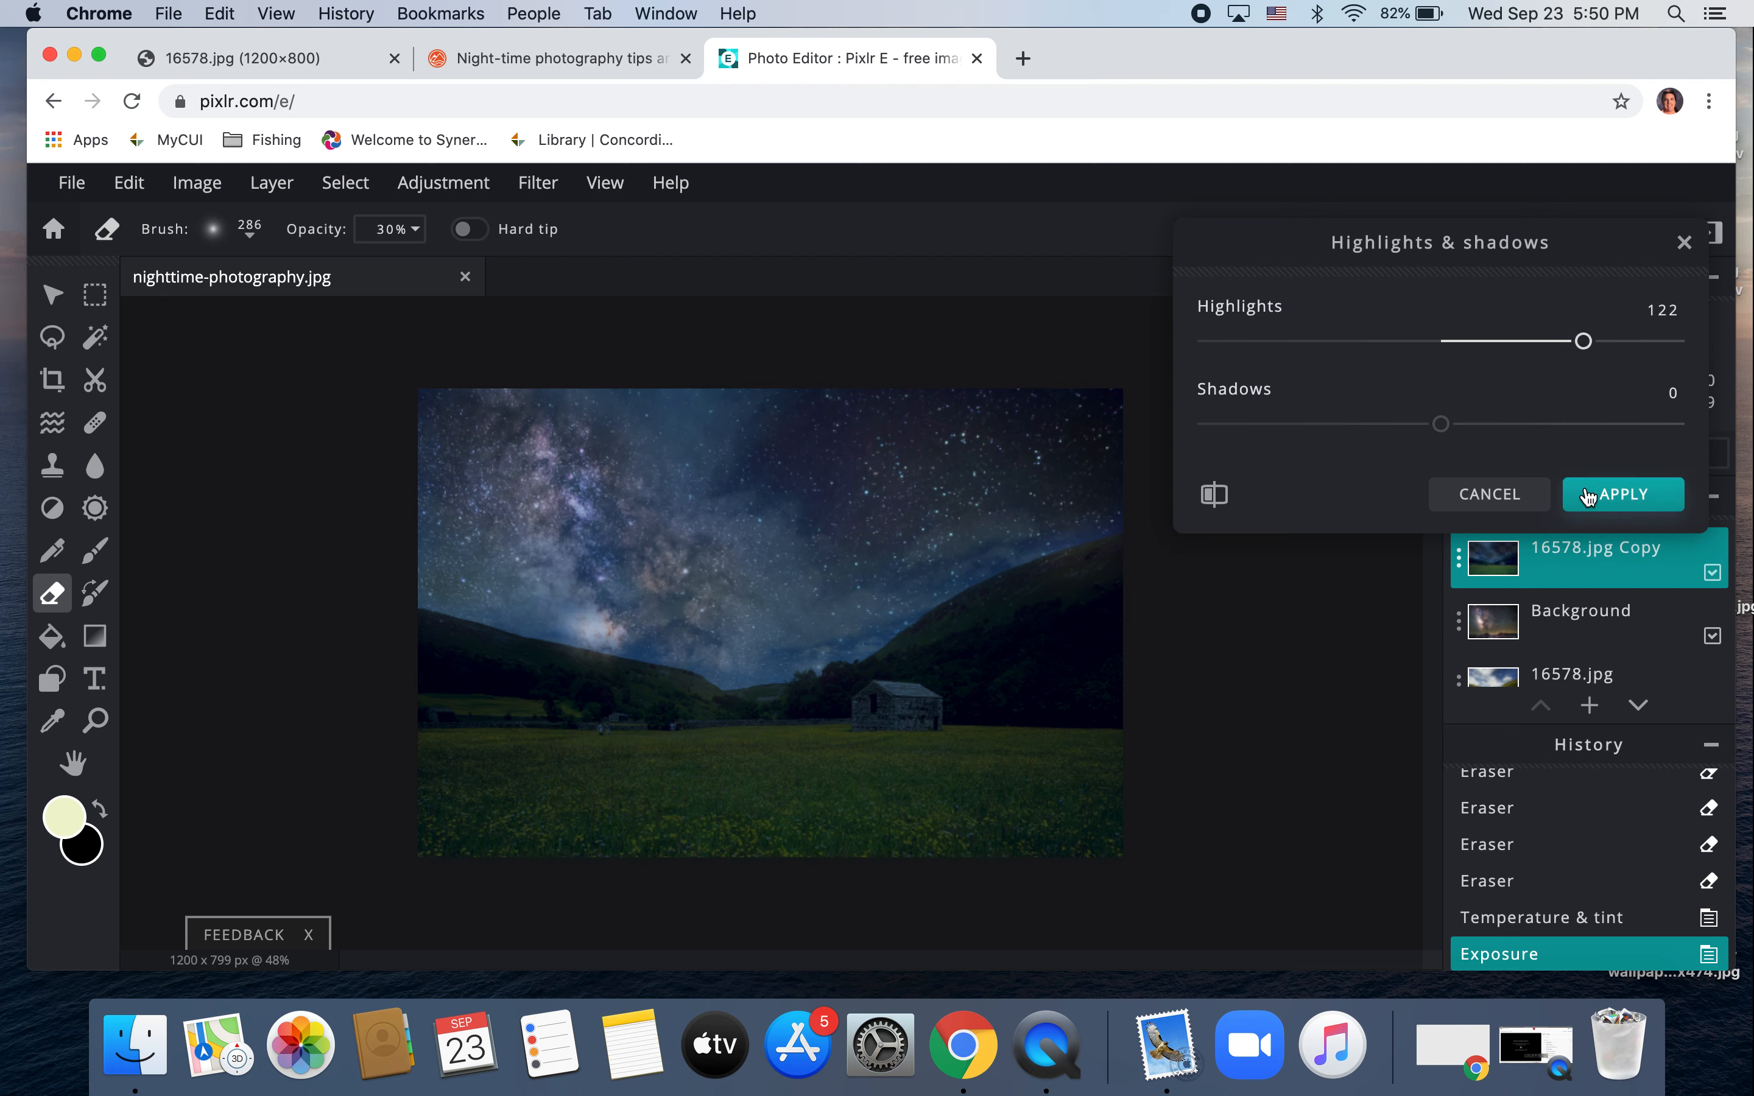
{"action": "left_click_drag", "start_coordinate": [1440, 425], "coordinate": [1490, 434]}
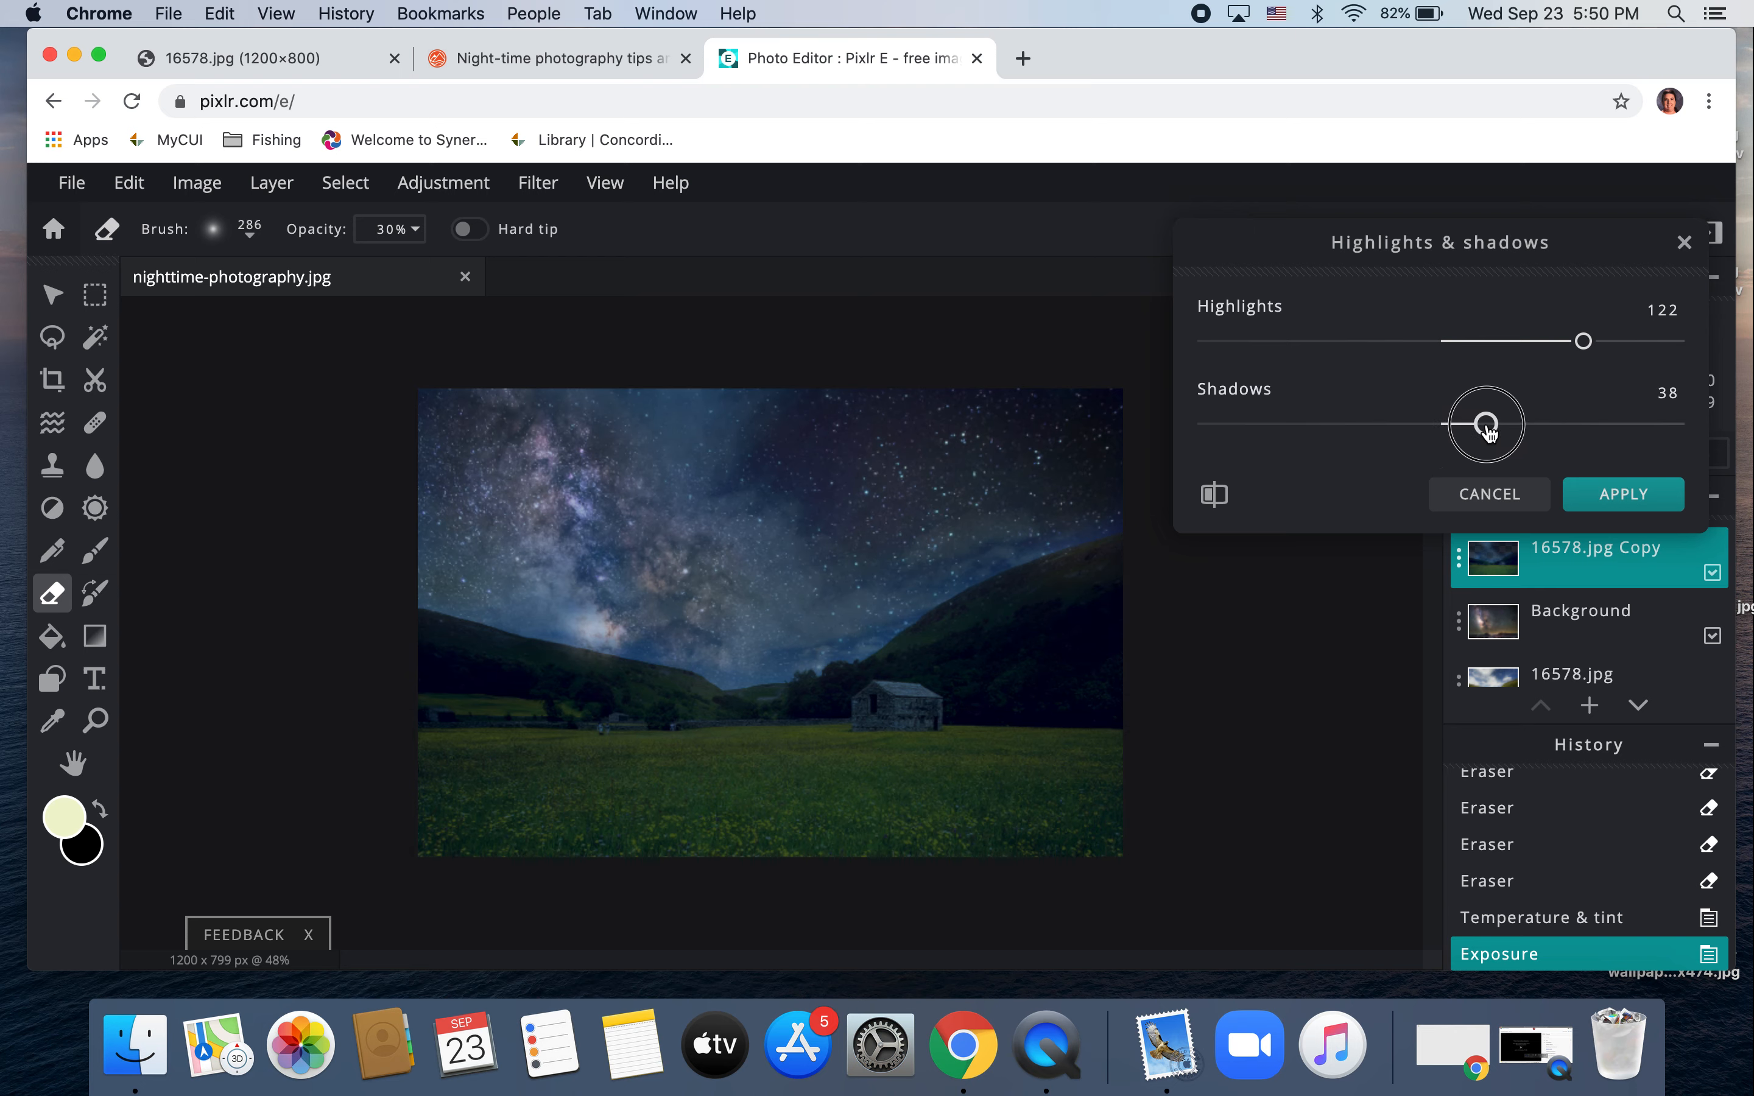
{"action": "left_click", "coordinate": [1618, 496]}
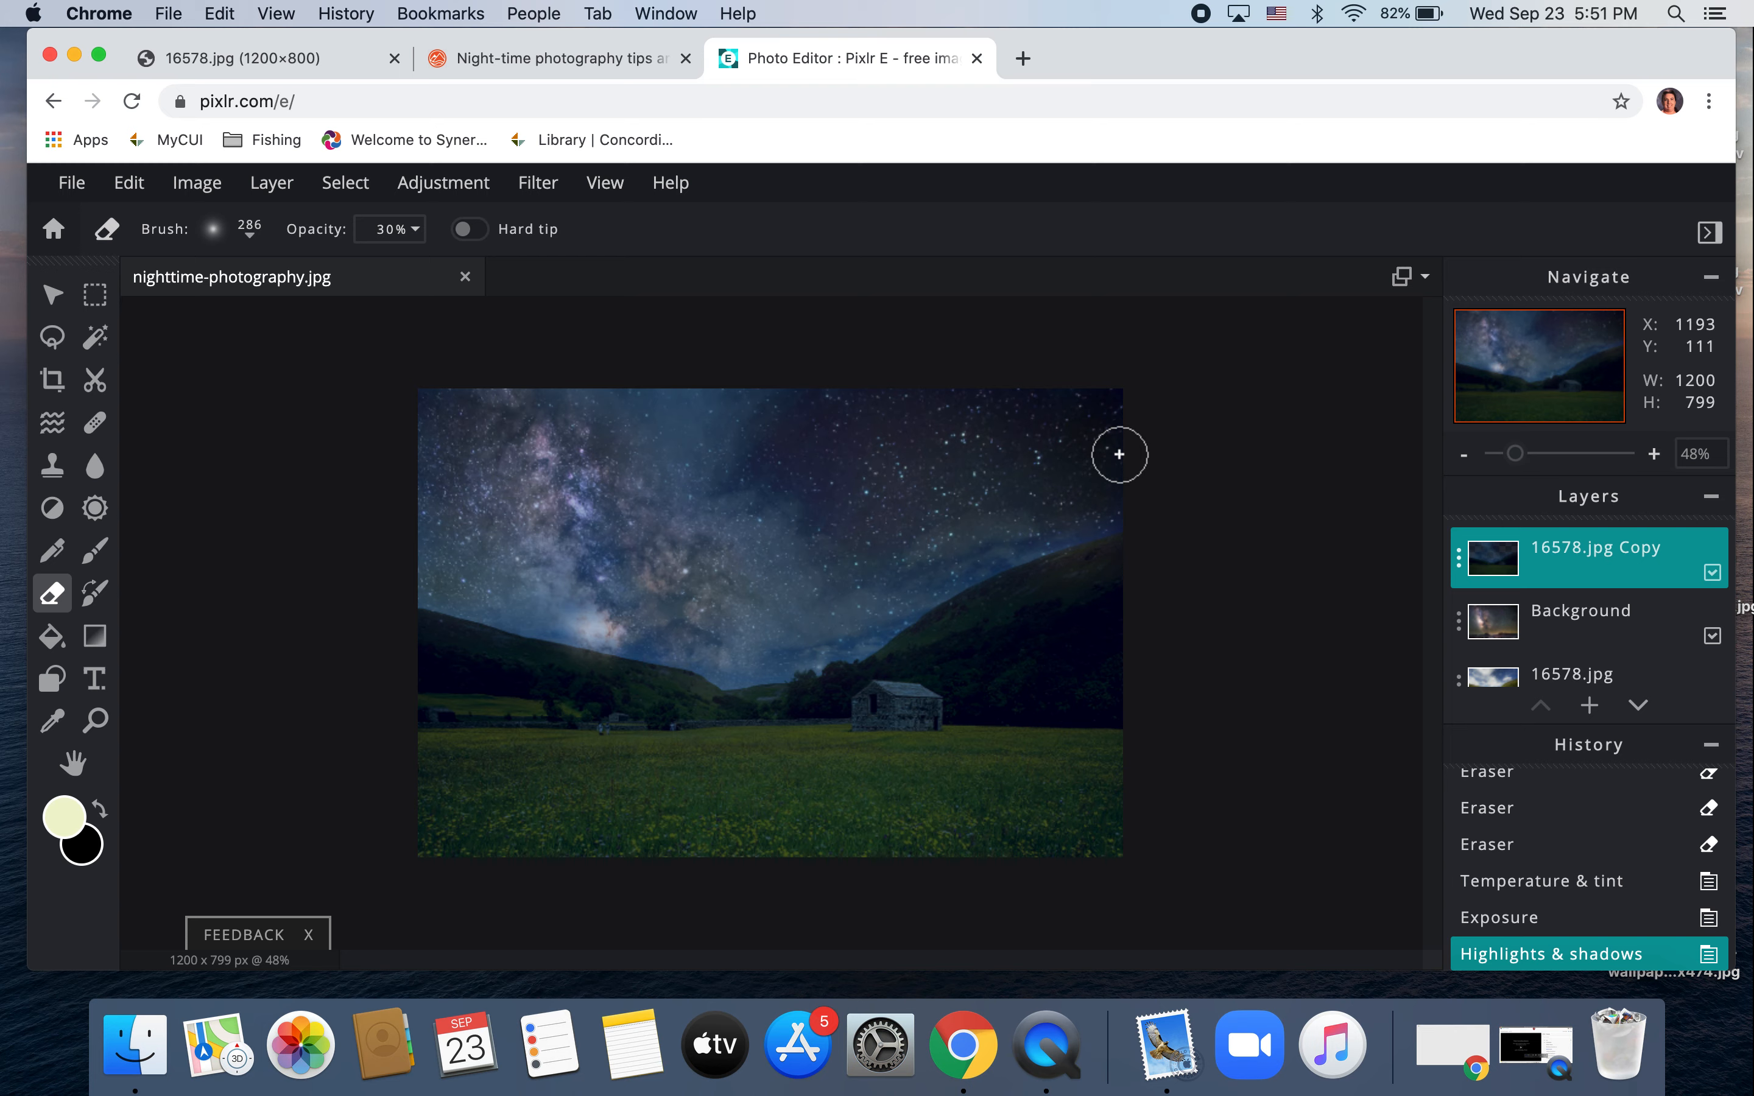
Step: Merge the 16578.jpg Copy layer down into the Background layer
{"action": "left_click", "coordinate": [1460, 570]}
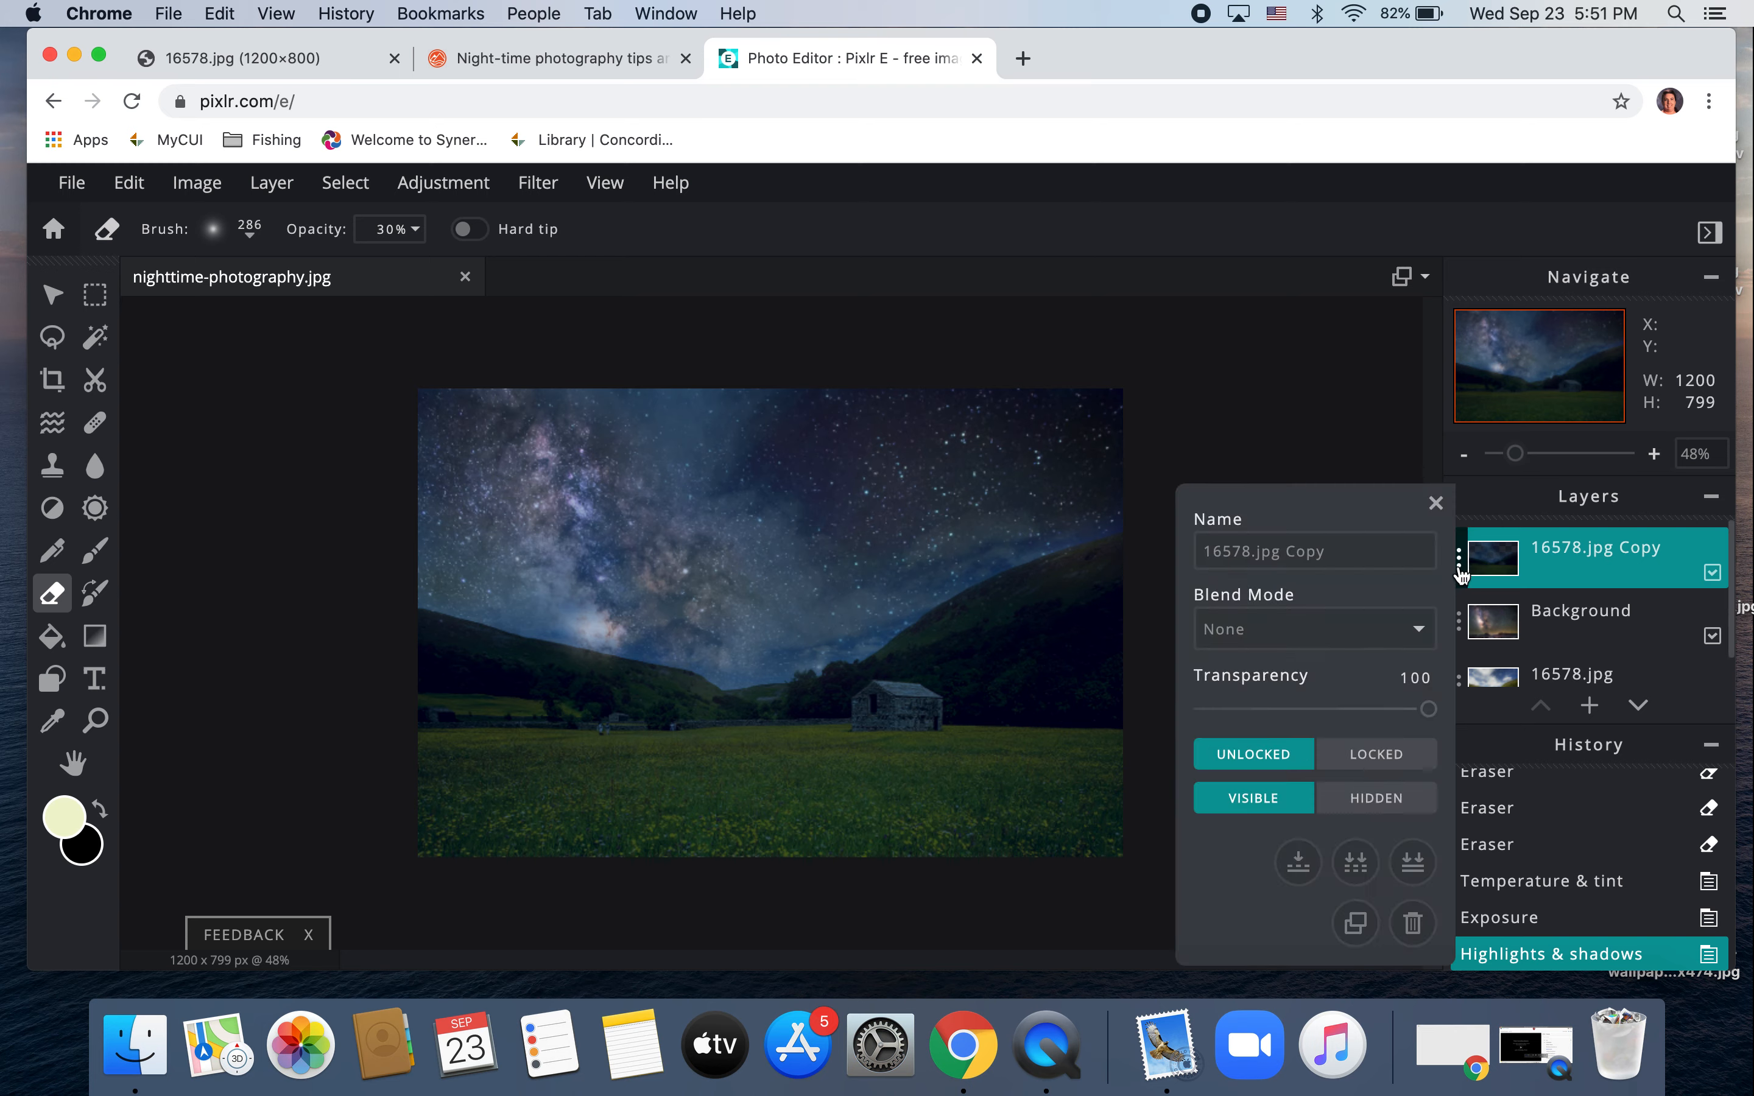
{"action": "left_click", "coordinate": [1298, 861]}
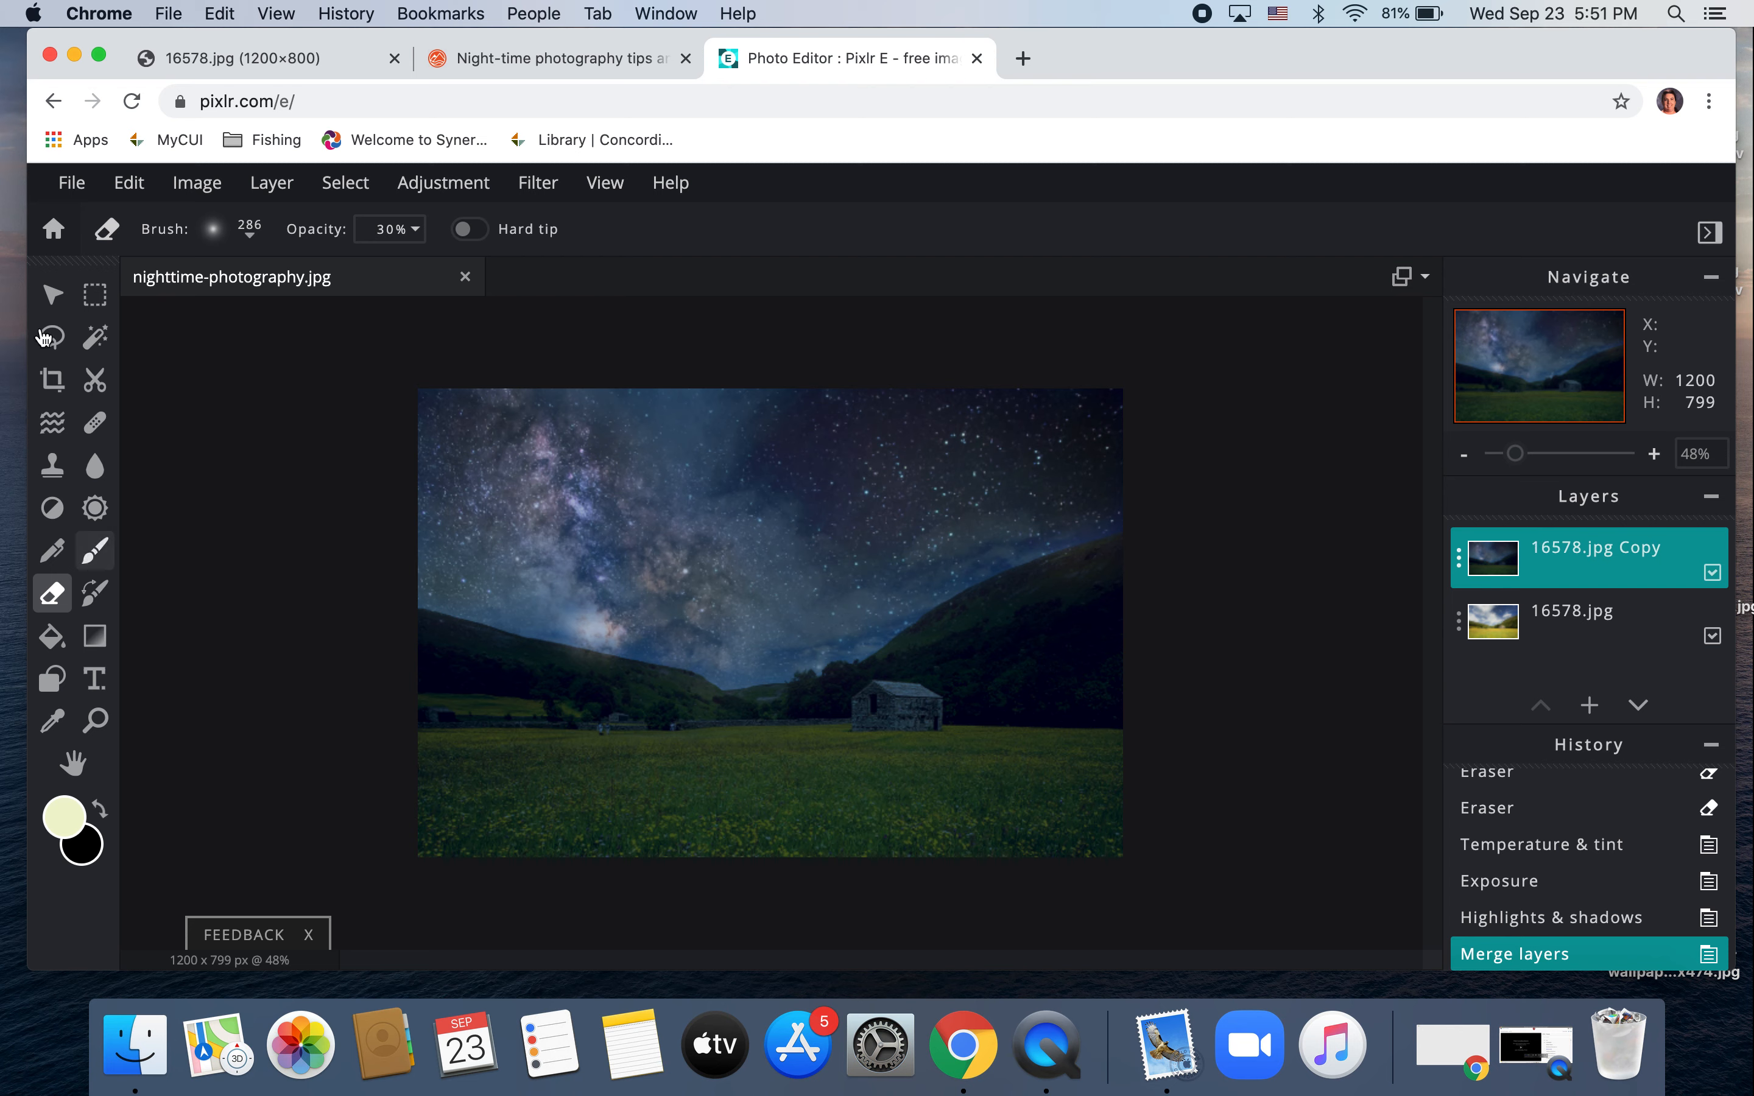
Step: Marquee-select the image's right-hand part, about 566 by 799 px, clear it from the merged 16578.jpg Copy layer, and deselect
{"action": "left_click", "coordinate": [94, 298]}
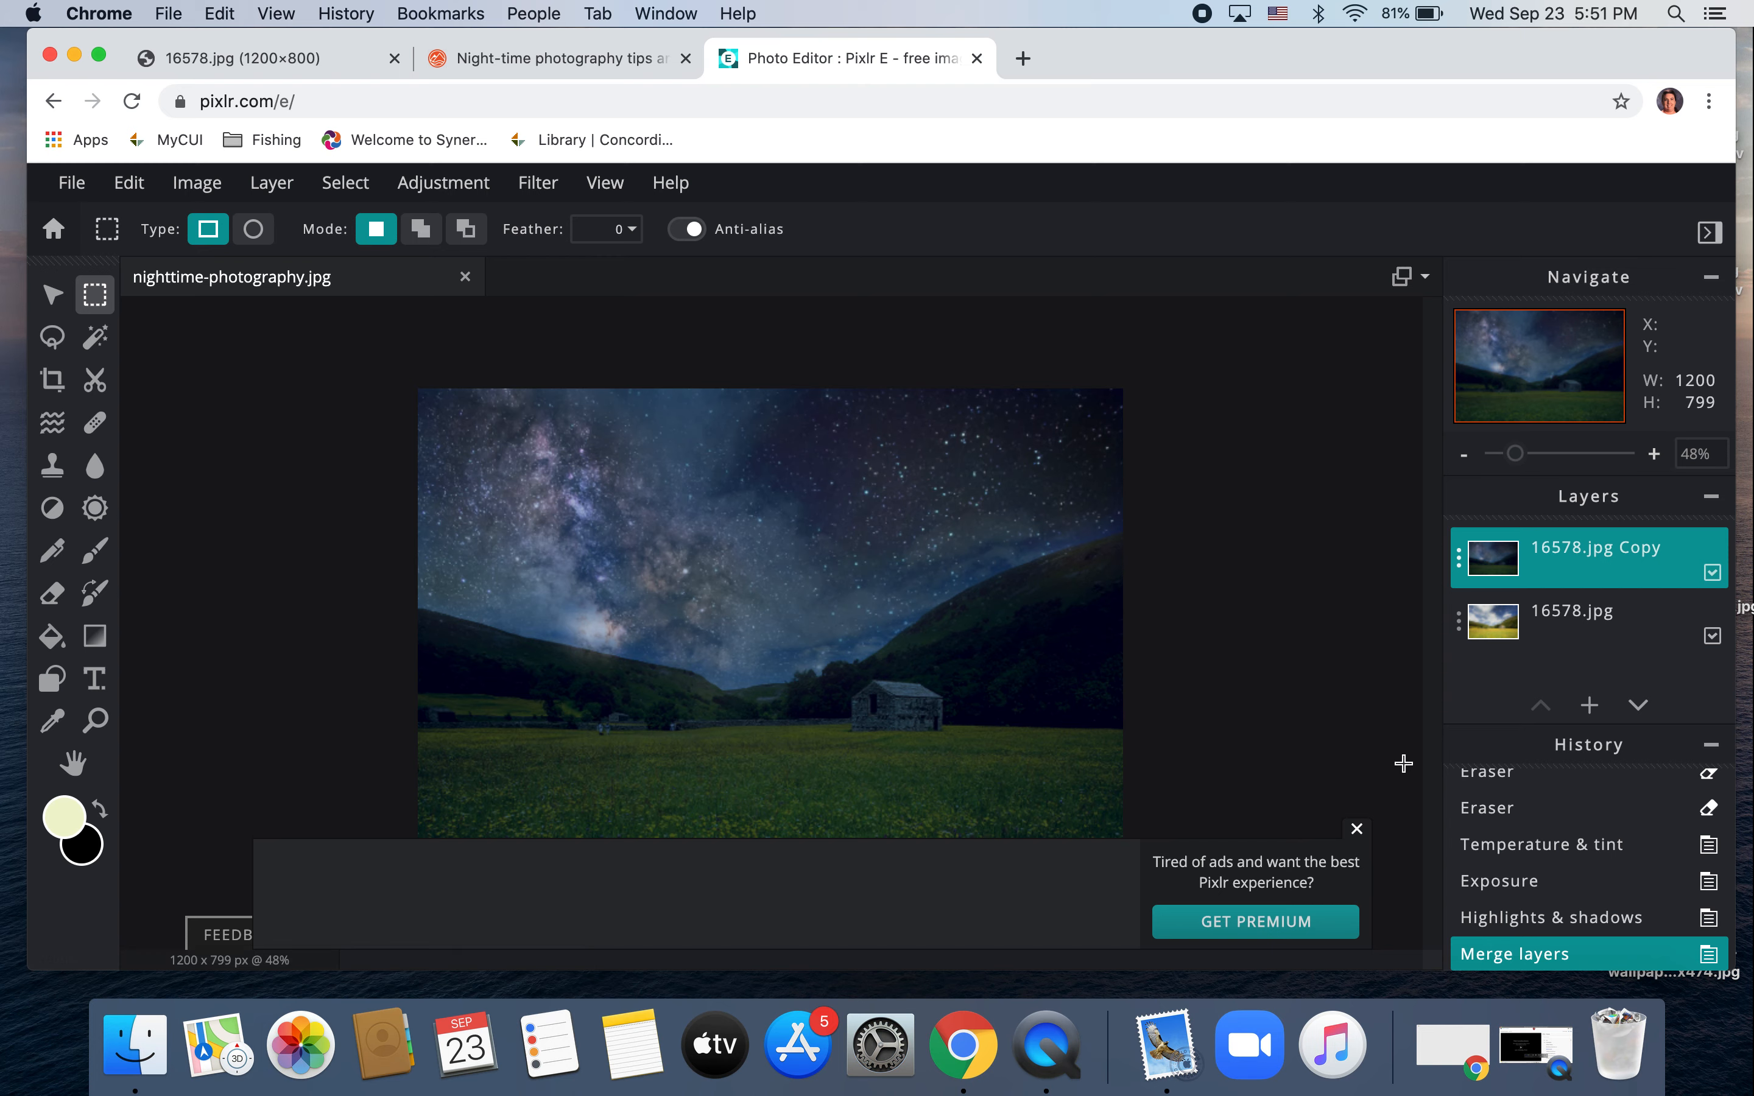
{"action": "left_click", "coordinate": [1358, 830]}
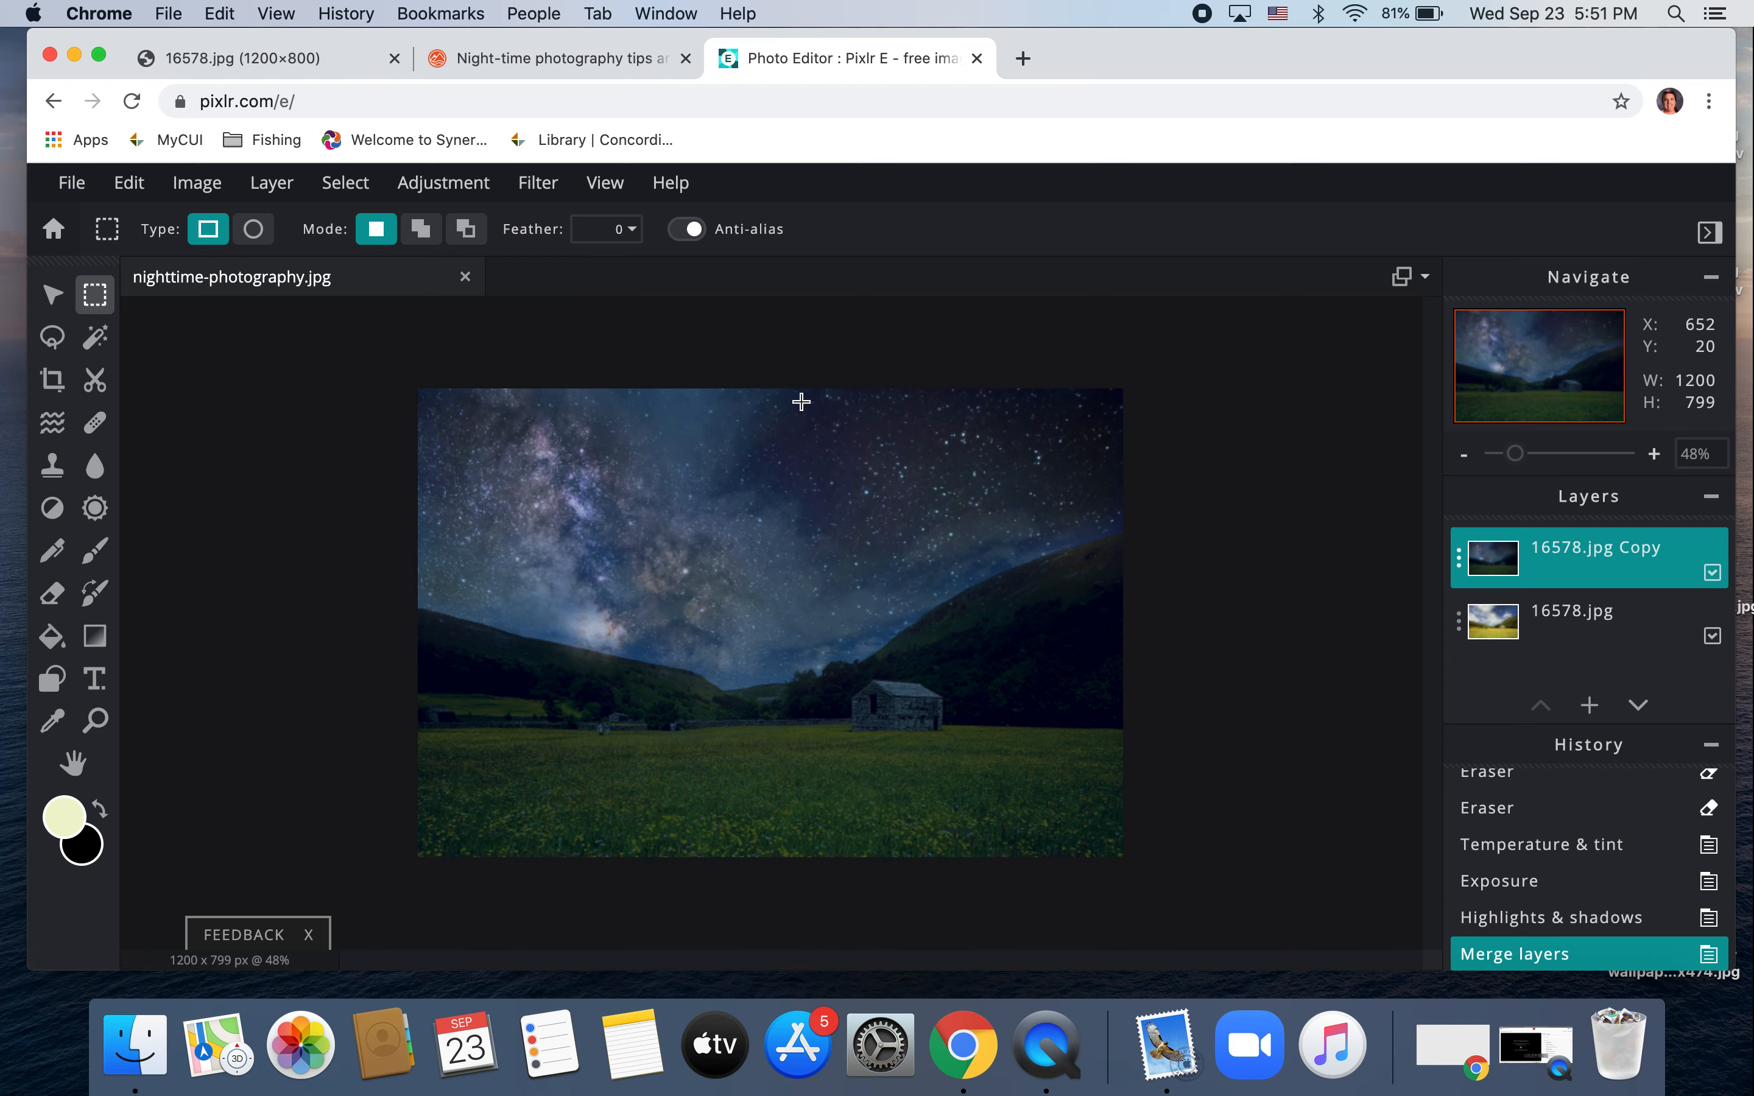
{"action": "left_click", "coordinate": [790, 370]}
{"action": "left_click_drag", "start_coordinate": [790, 370], "coordinate": [1191, 906]}
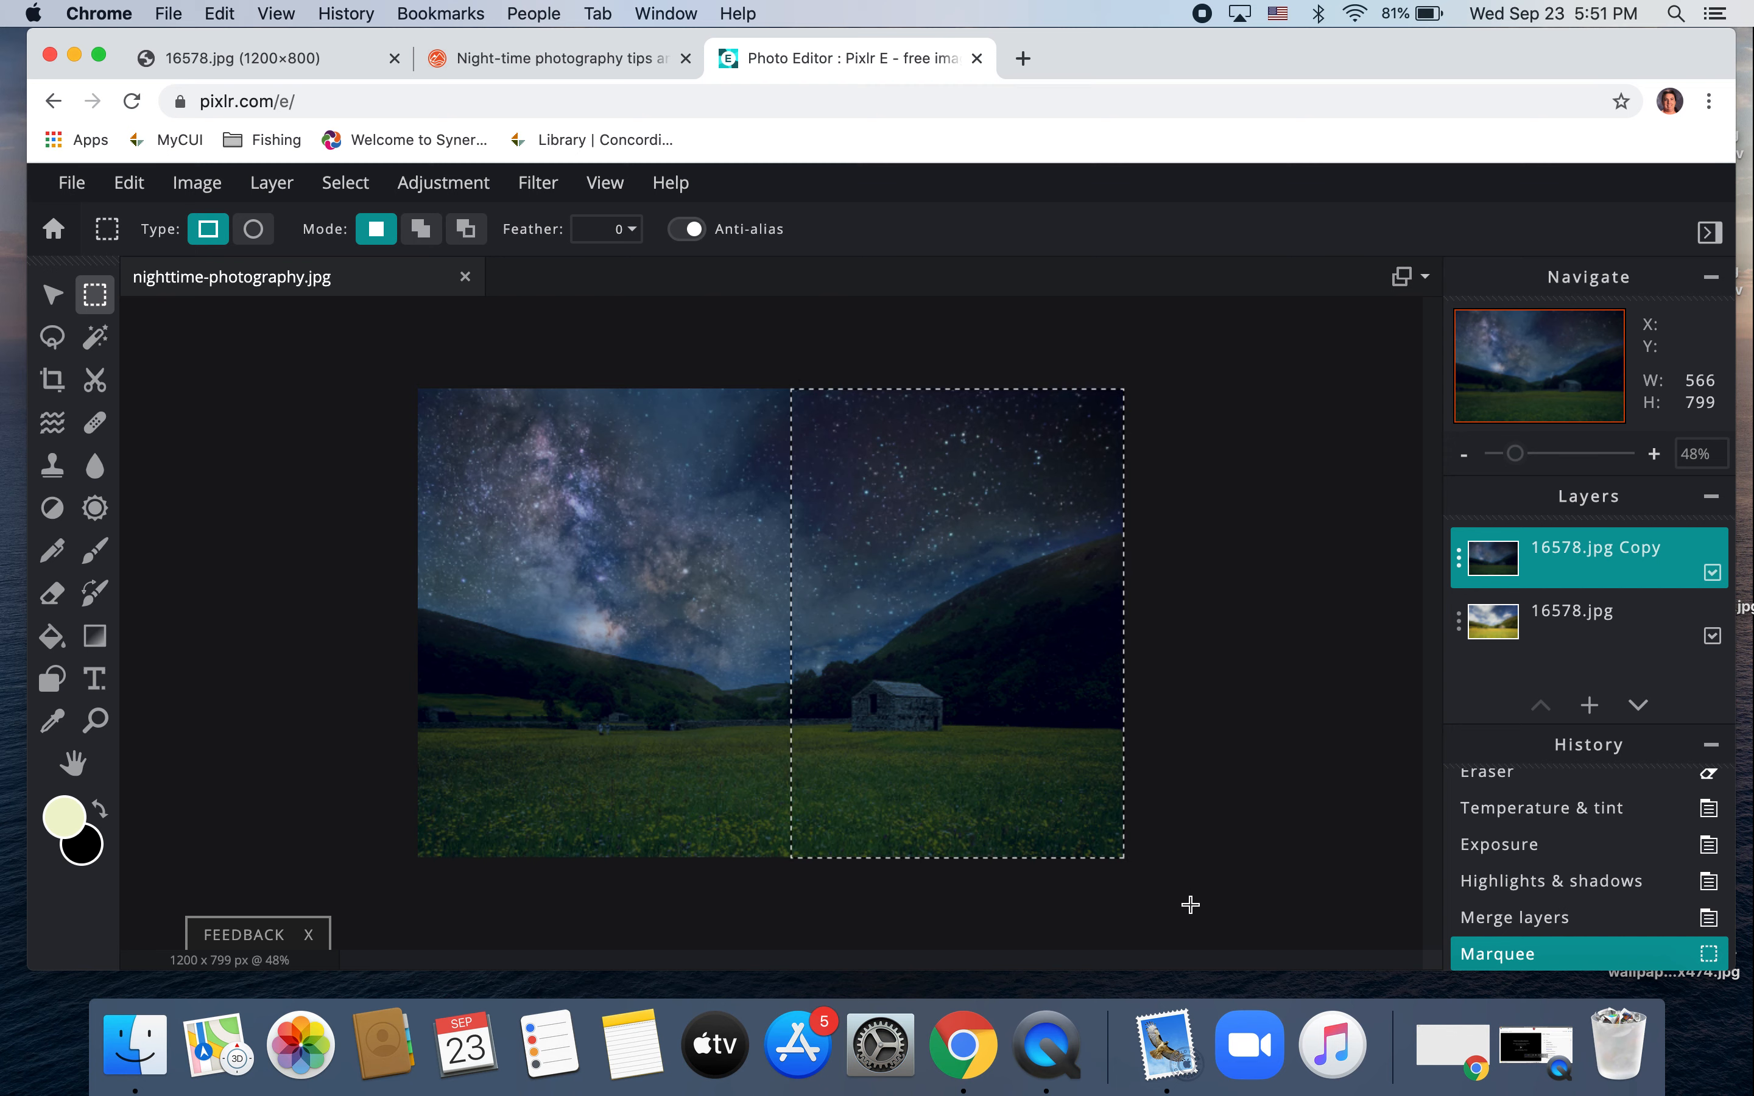
{"action": "key", "text": "Delete"}
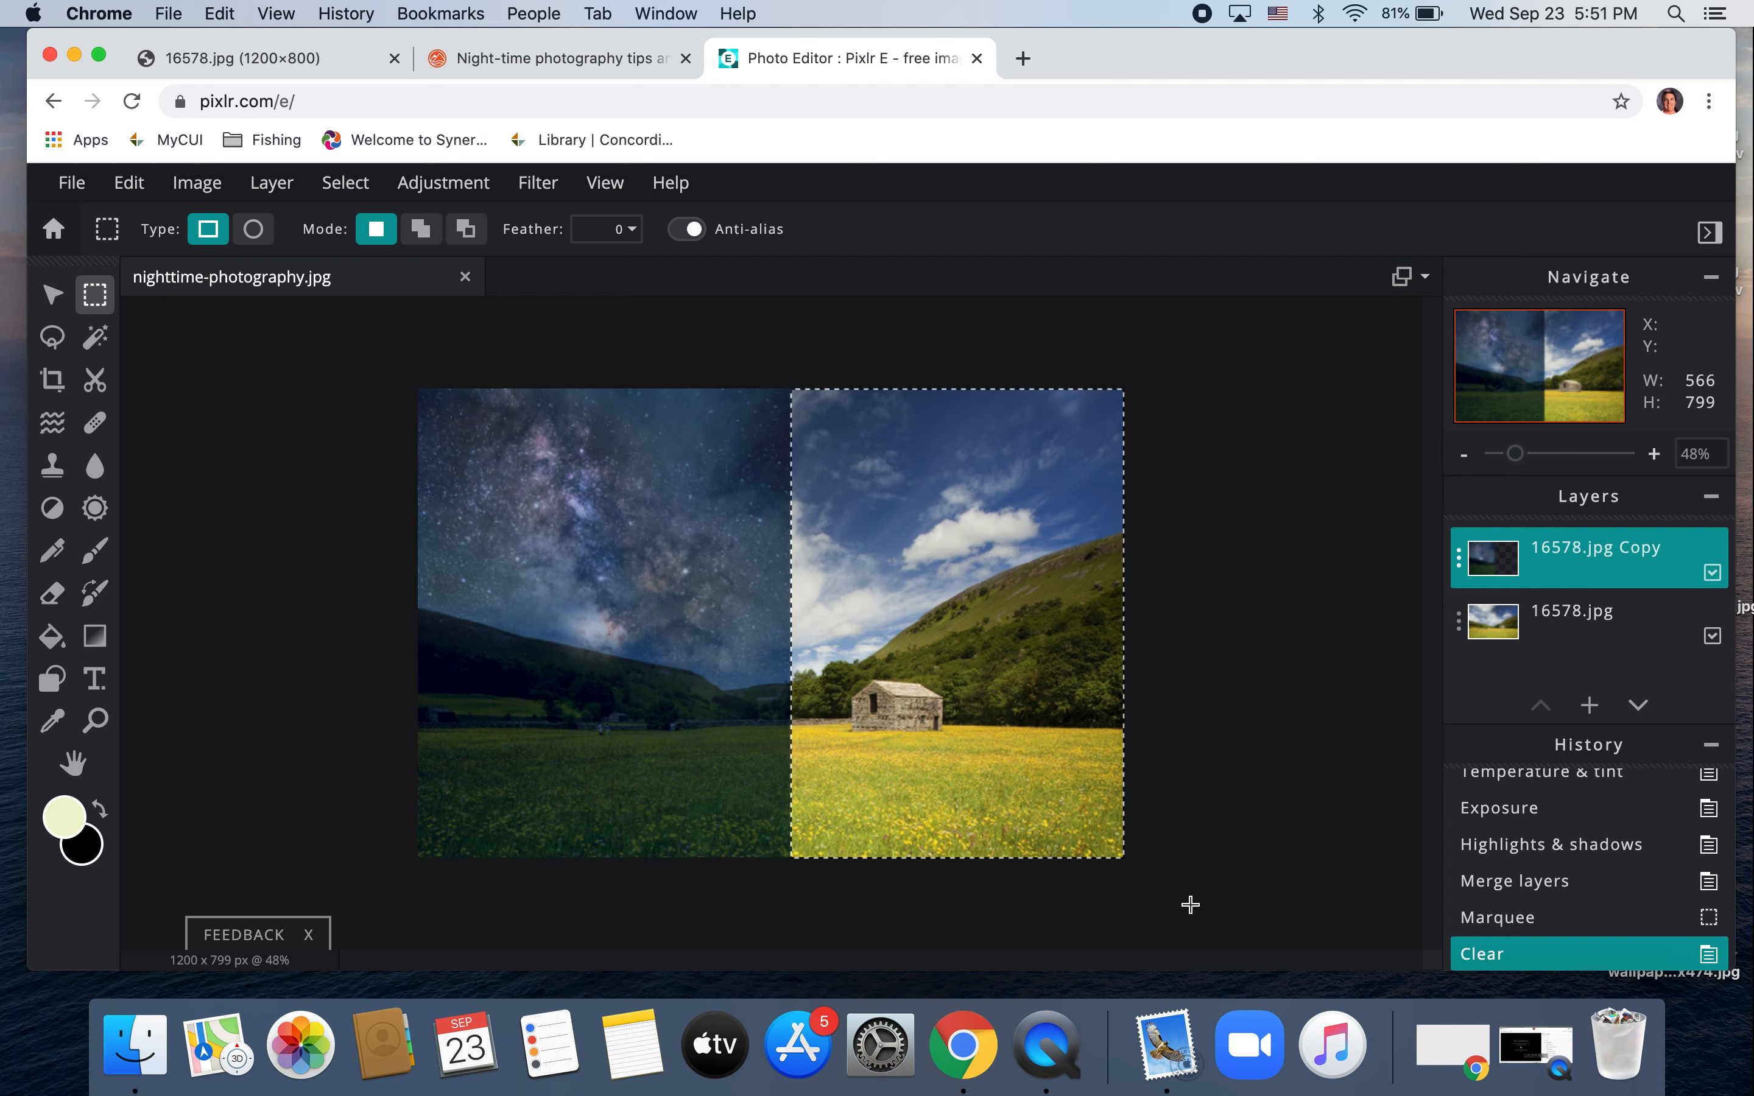
{"action": "key", "text": "super+d"}
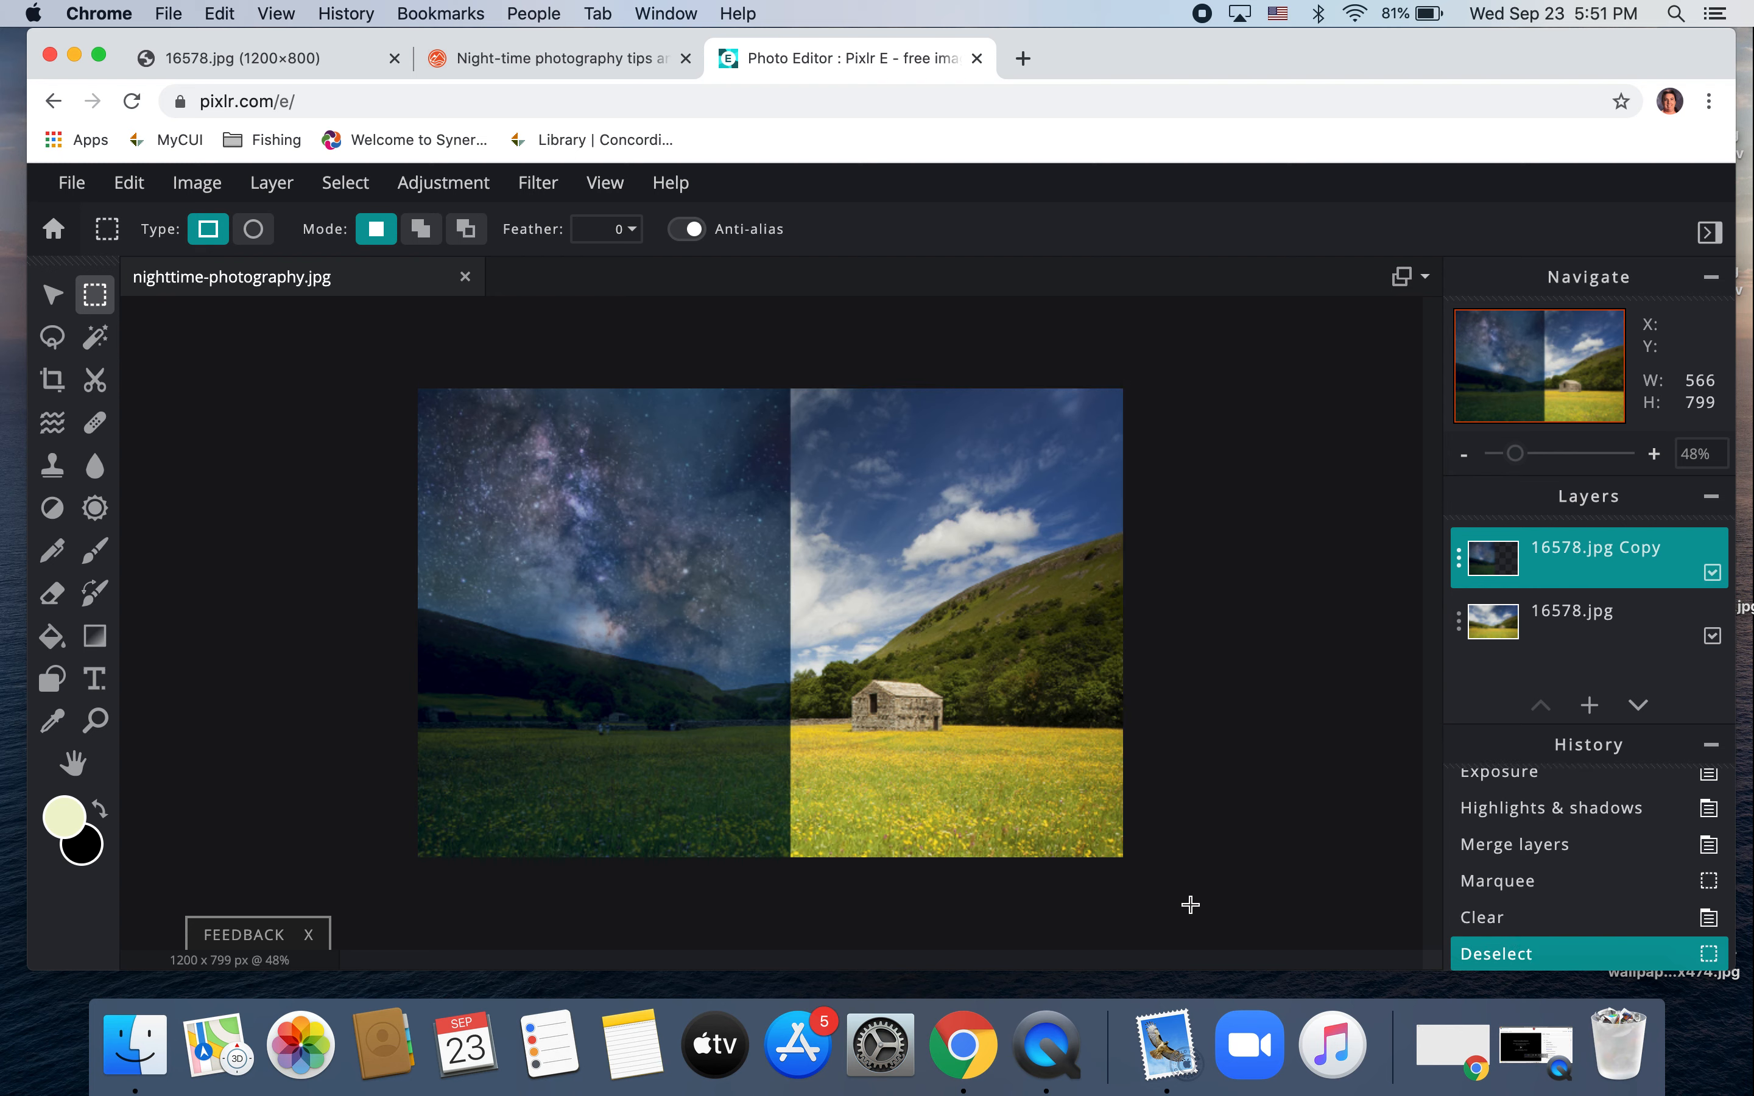